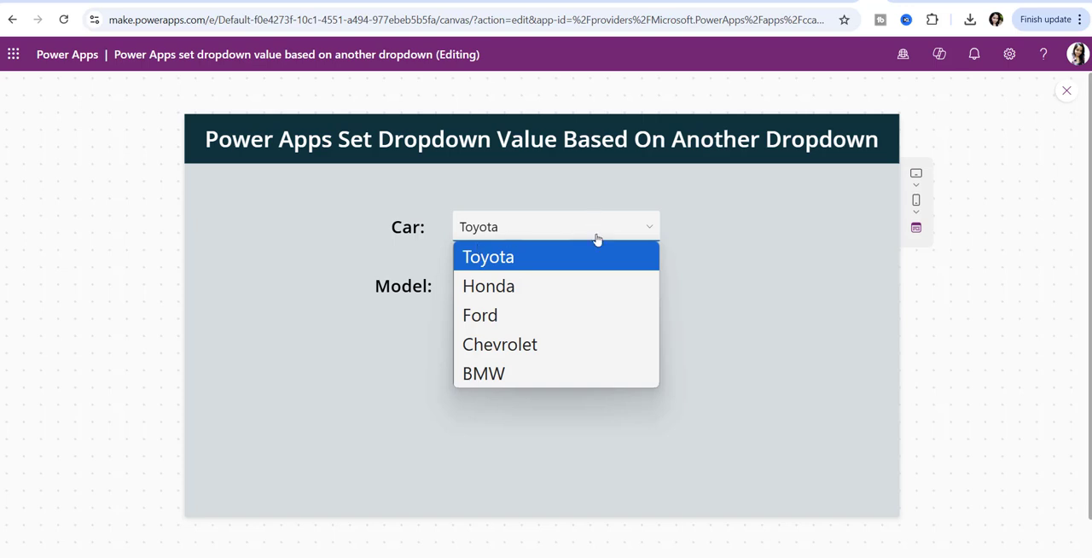
- Examine the choices offered by the Car dropdown and by the Model dropdown for Toyota
left_click(444, 361)
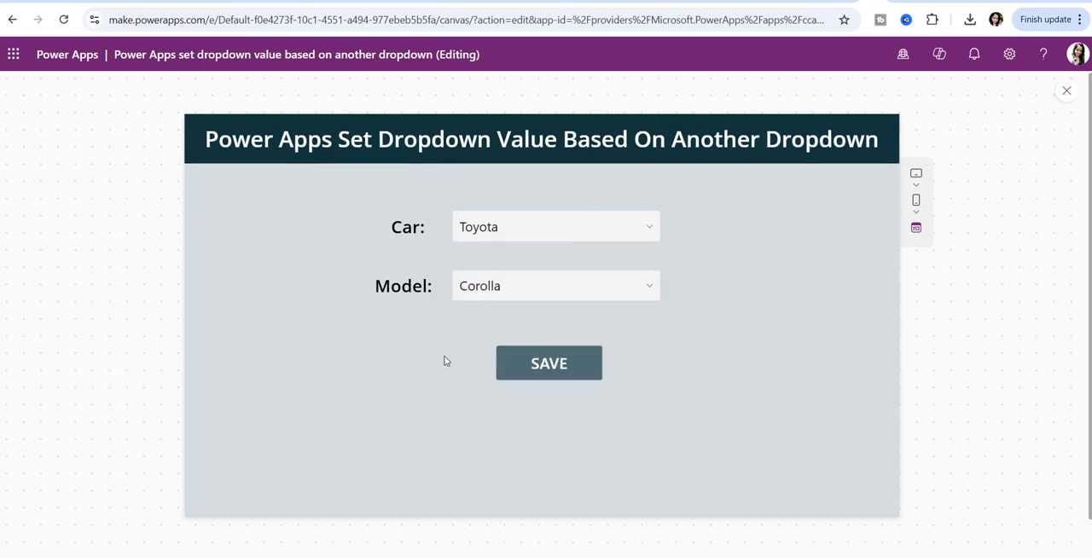
left_click(502, 295)
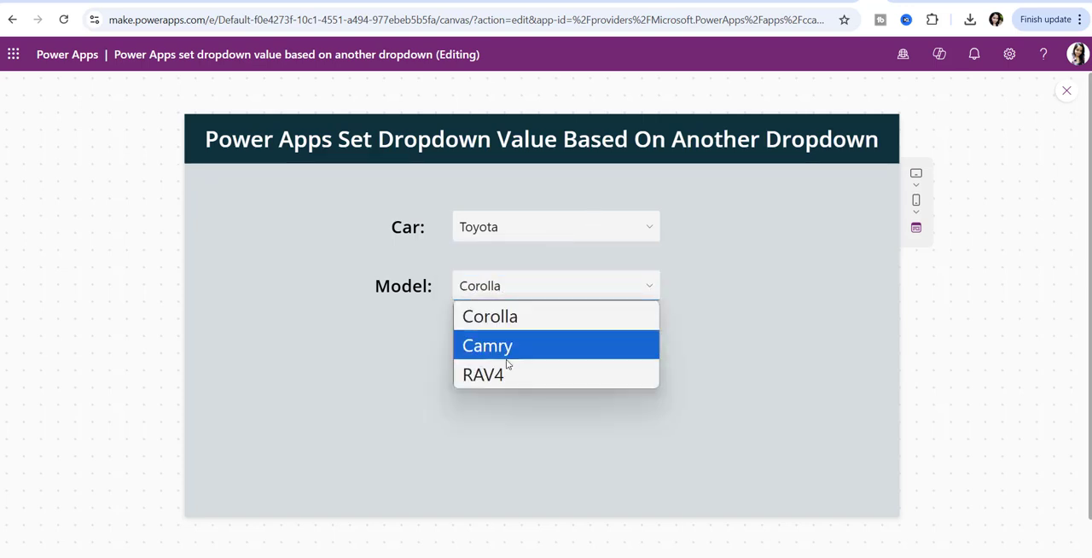
left_click(488, 426)
left_click(507, 236)
left_click(699, 235)
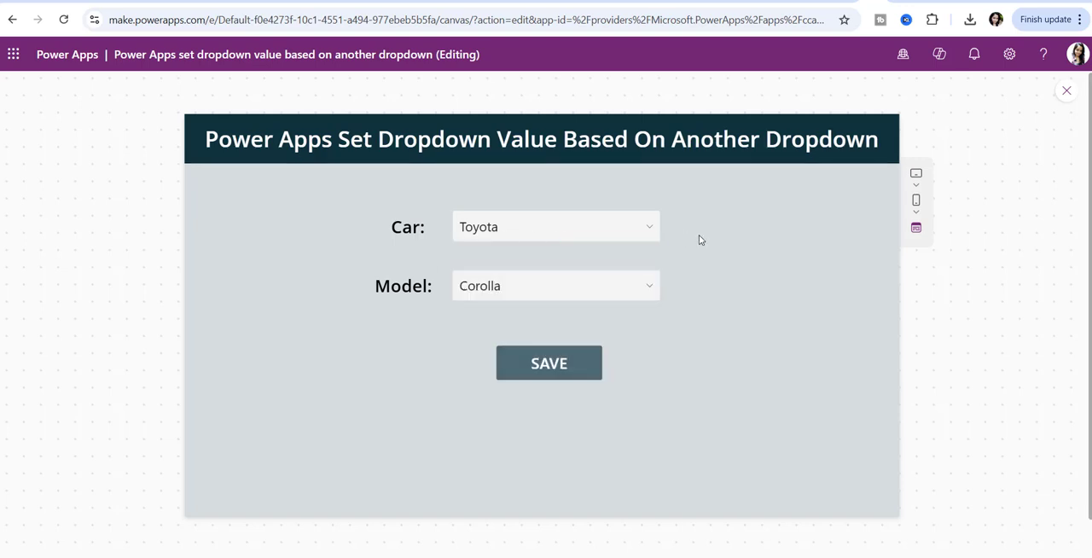
left_click(518, 239)
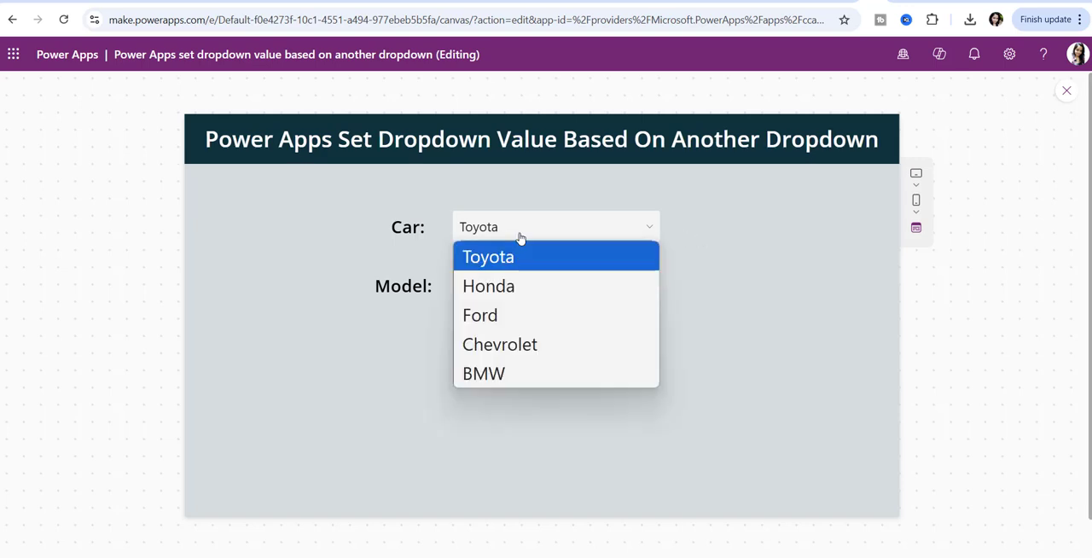
left_click(715, 250)
left_click(580, 295)
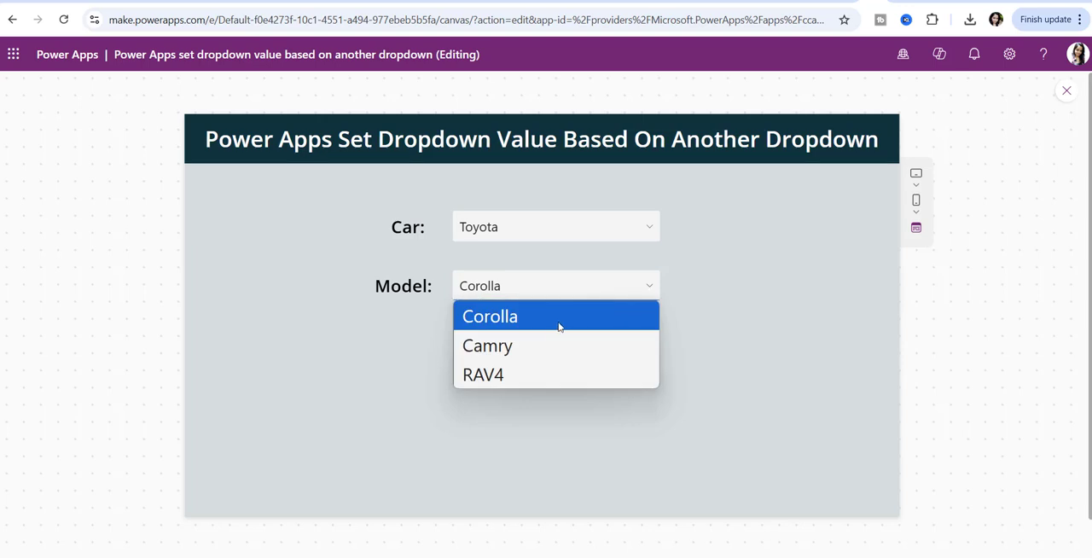
left_click(674, 315)
- Choose Ford as the car in the preview and examine the models offered for it
left_click(629, 224)
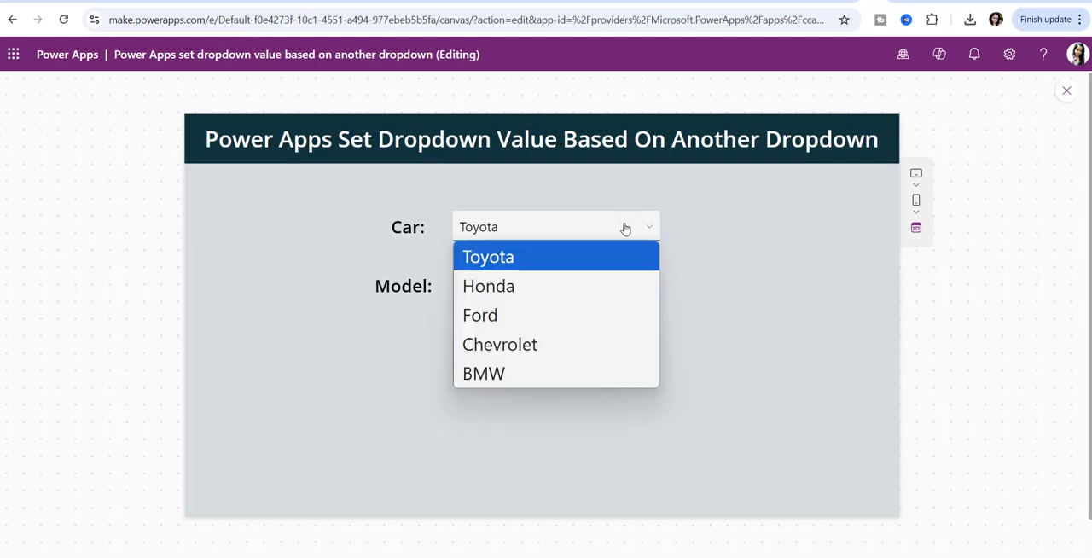
left_click(541, 316)
left_click(539, 304)
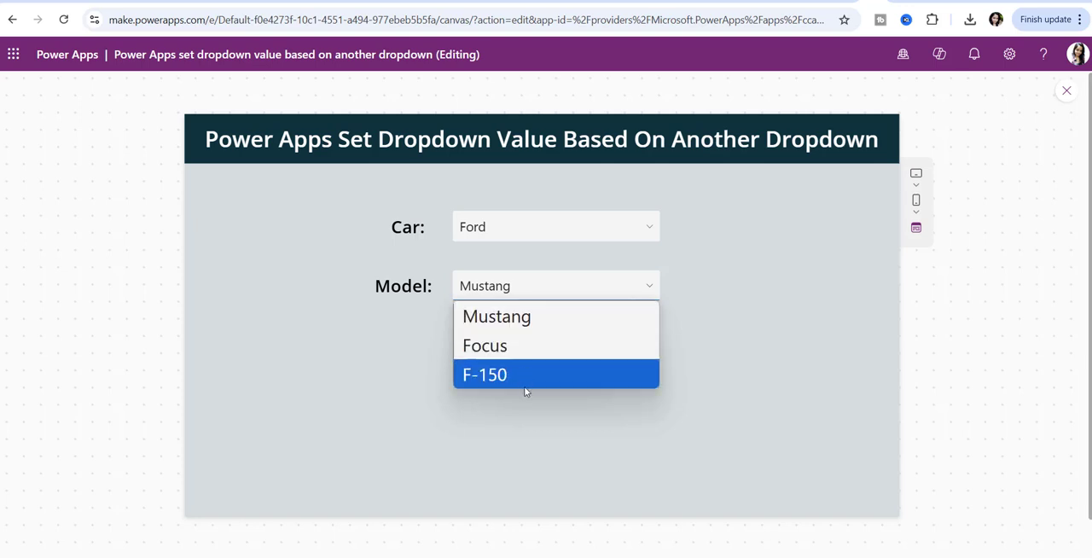
left_click(680, 243)
- Choose BMW as the car in the preview and examine the models offered for it
left_click(641, 227)
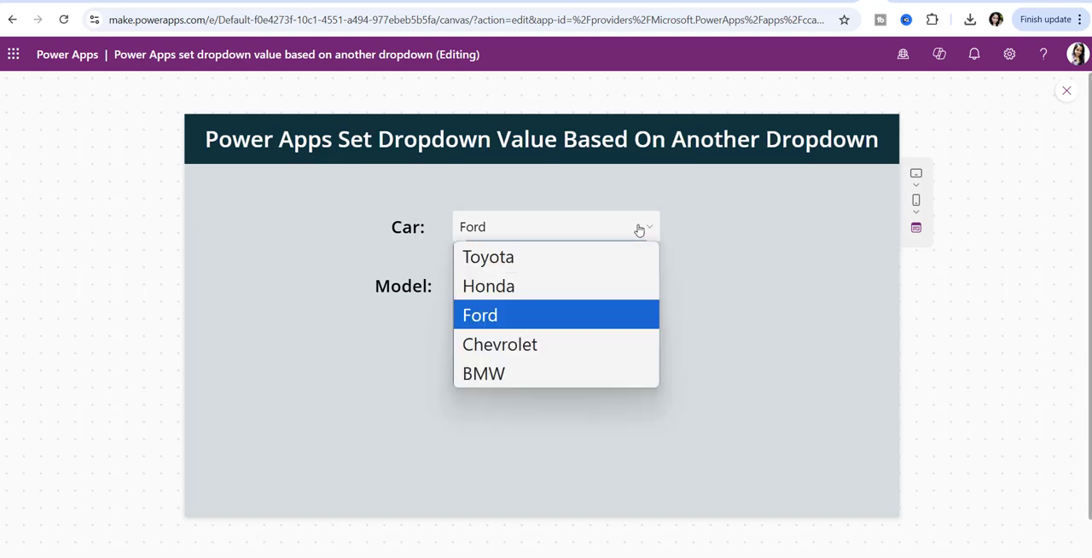
left_click(532, 374)
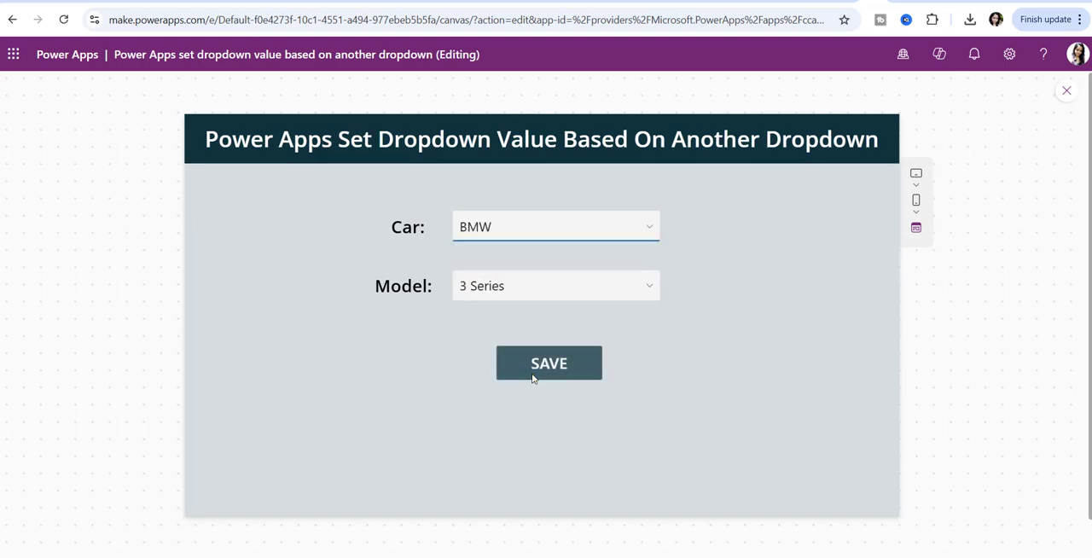
left_click(515, 296)
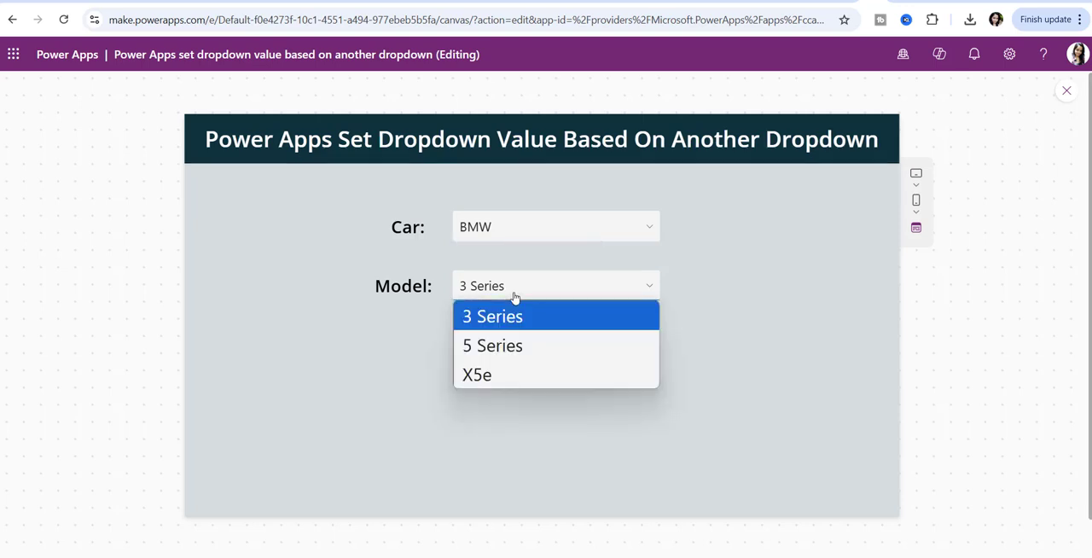
left_click(530, 397)
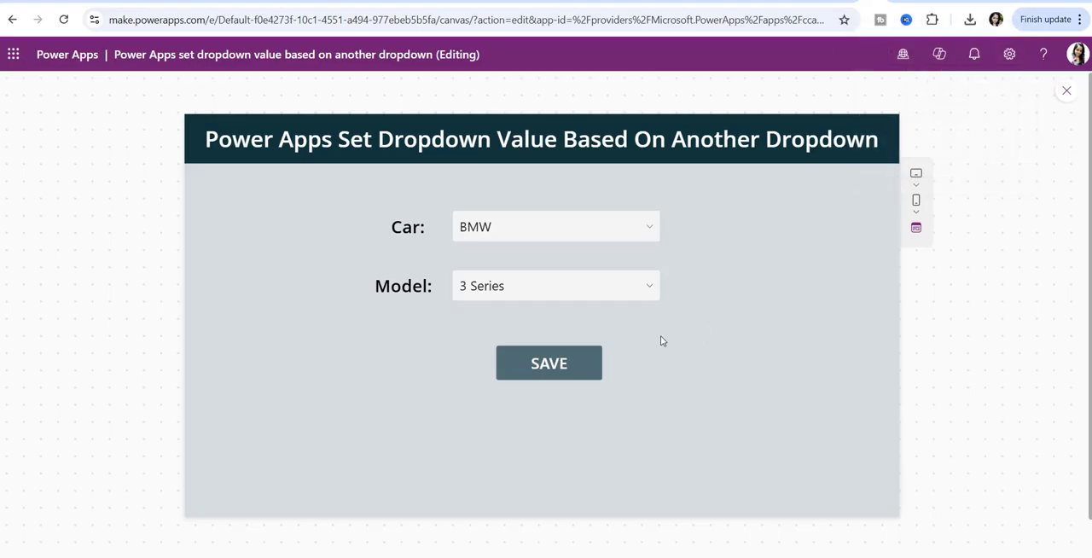
- Set Car to Ford and Model to Focus in the preview, and save the record
left_click(608, 237)
left_click(567, 249)
left_click(566, 231)
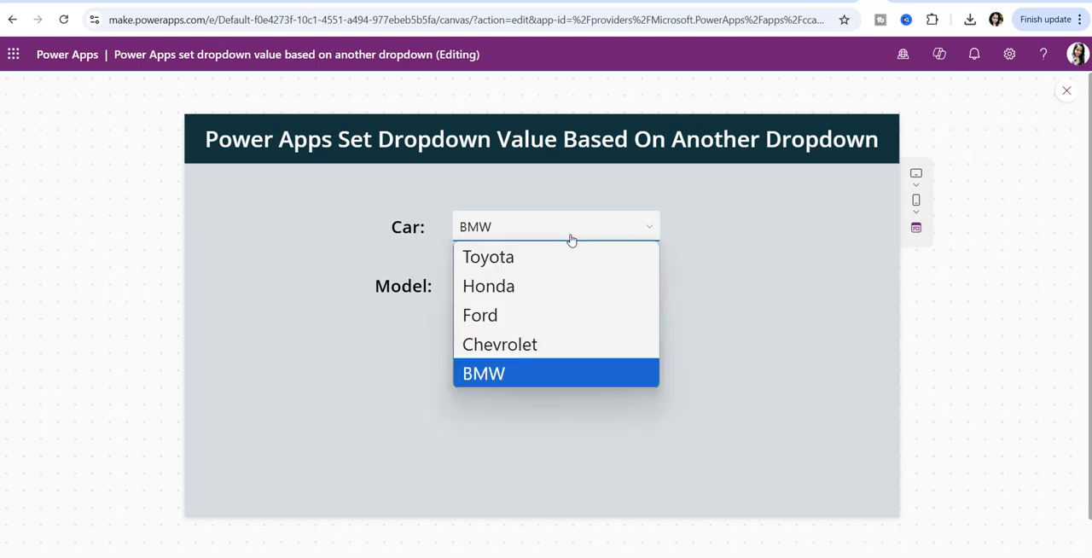
left_click(561, 312)
left_click(561, 299)
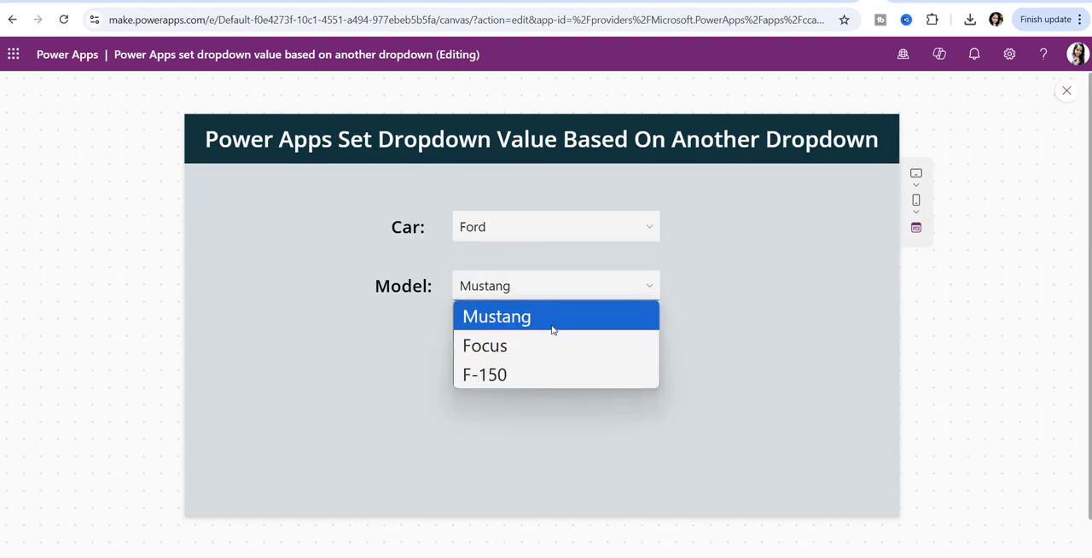
left_click(546, 345)
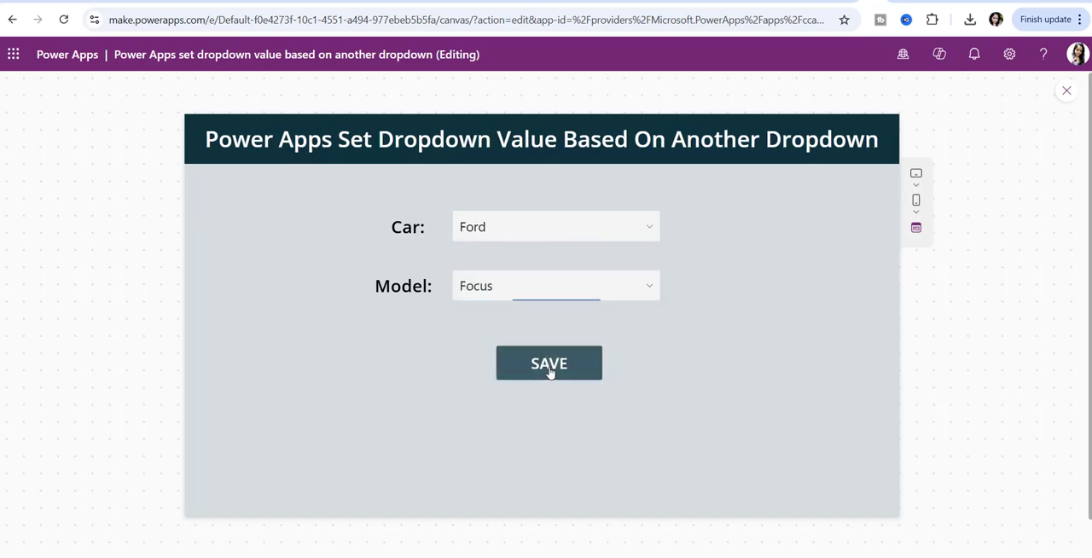
left_click(551, 369)
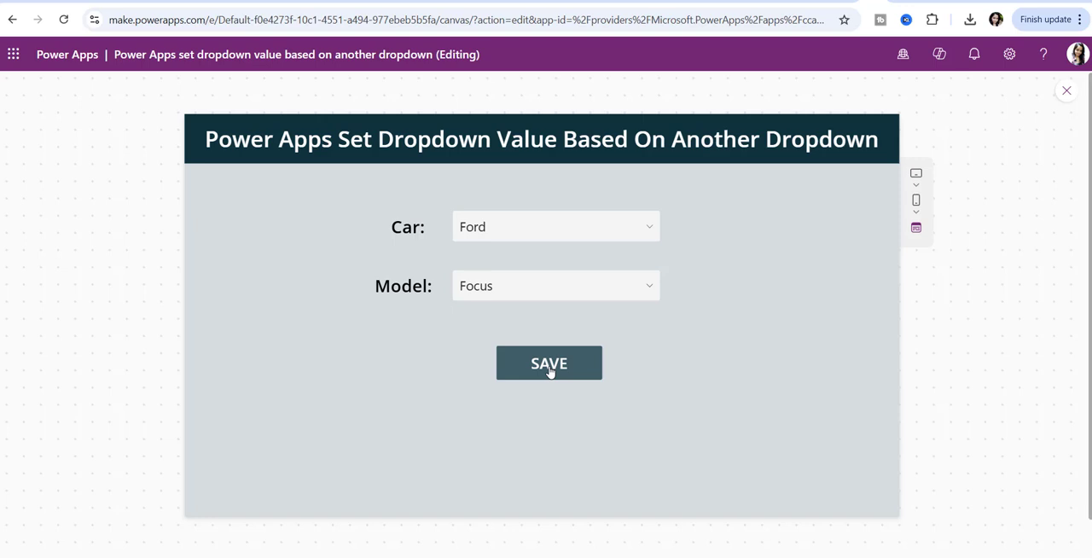
- Switch to the Car & Models list in SharePoint and reload it to check for the saved record
left_click(894, 1)
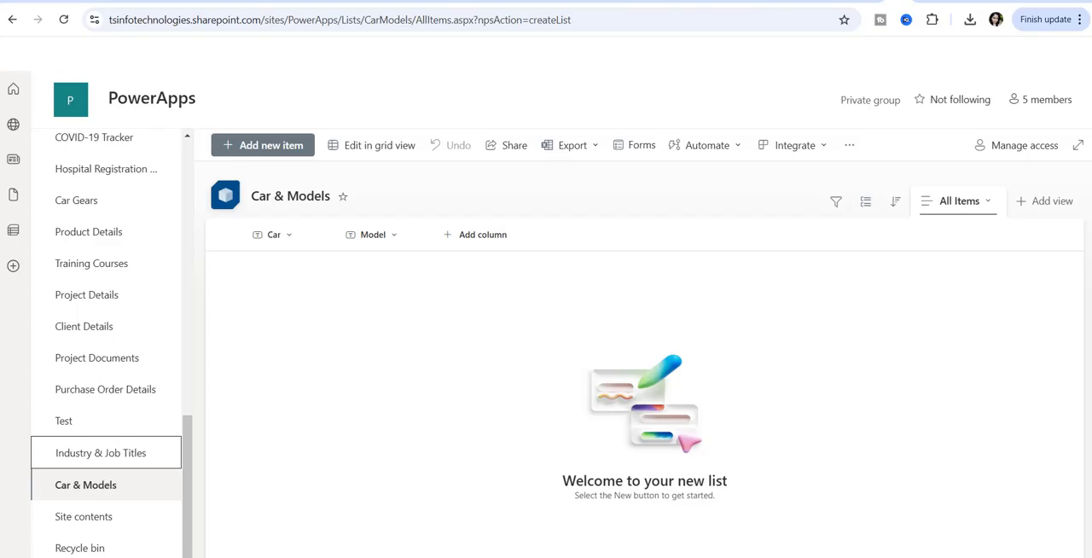
left_click(63, 26)
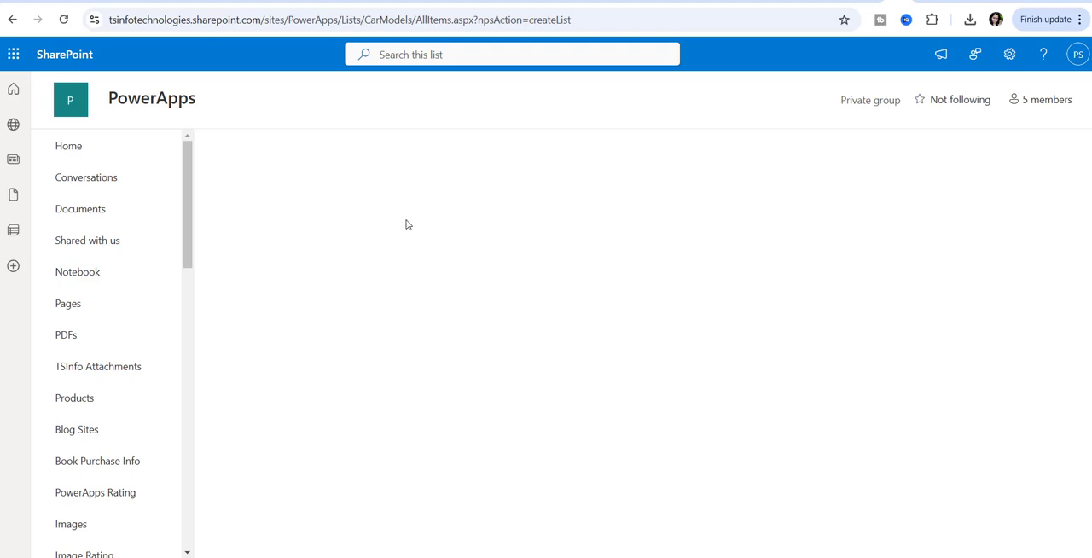
left_click(63, 19)
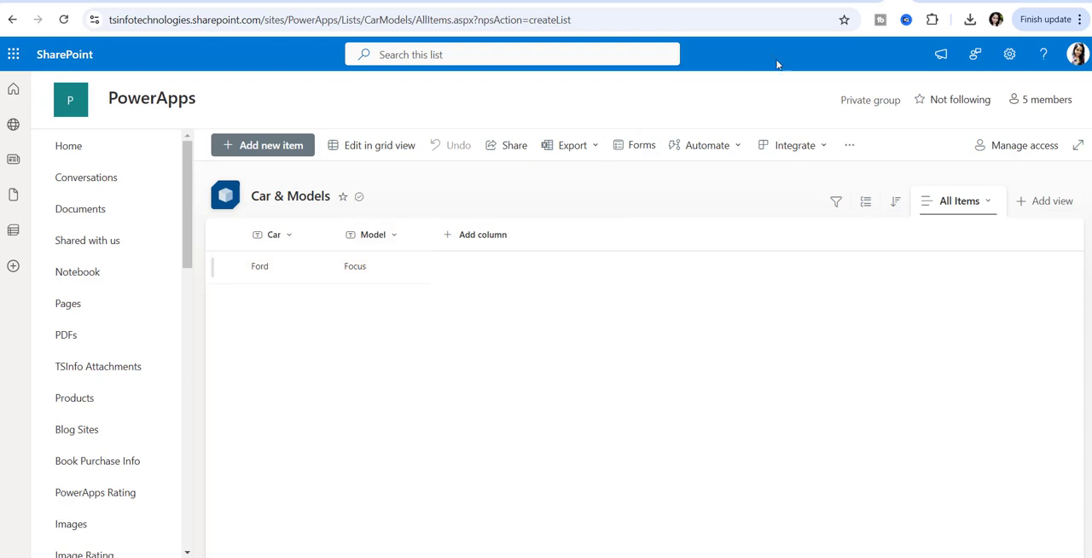
- Switch back to the Power Apps editor, leave the preview and open Screen3
left_click(869, 1)
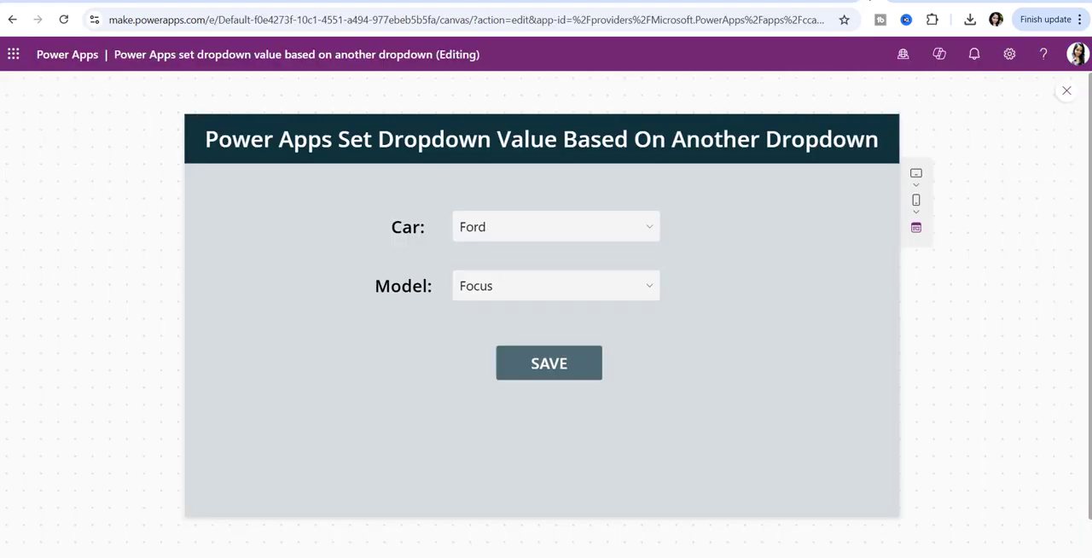
left_click(1064, 91)
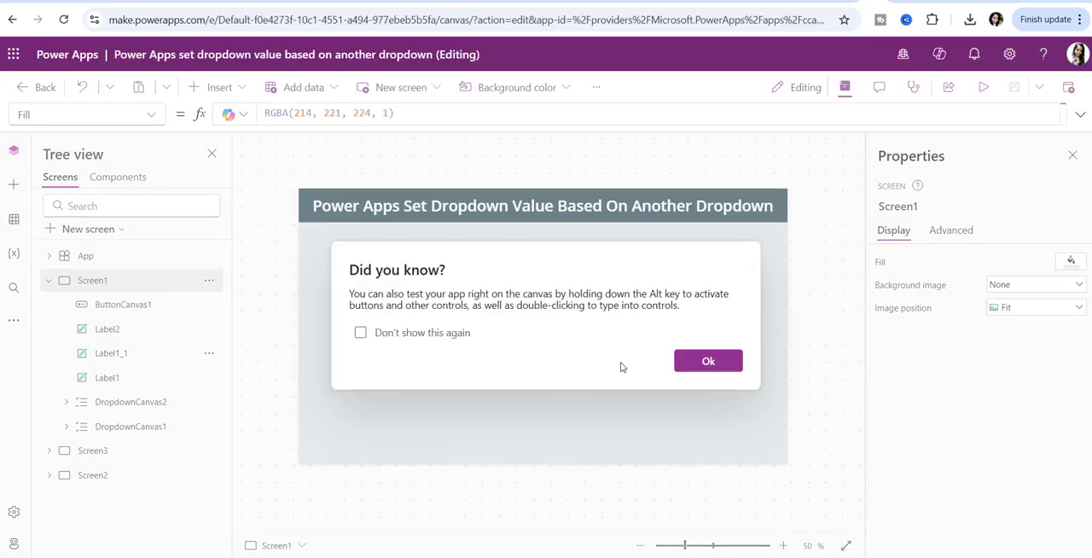
left_click(702, 365)
left_click(91, 450)
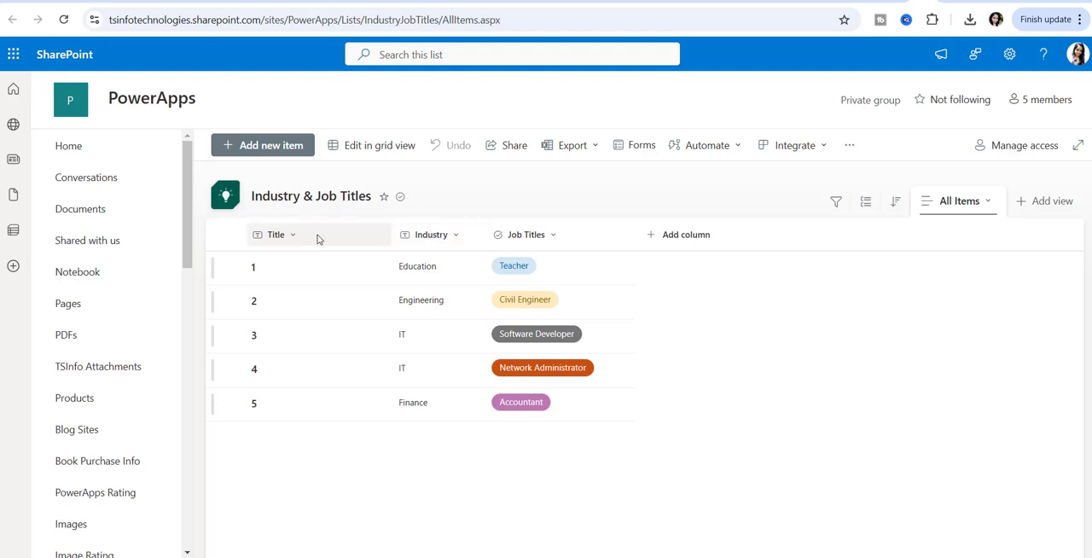
- In the SharePoint Industry & Job Titles list, examine the Job Titles column's type and choices, leaving its settings without saving
left_click(537, 235)
mouse_move(551, 367)
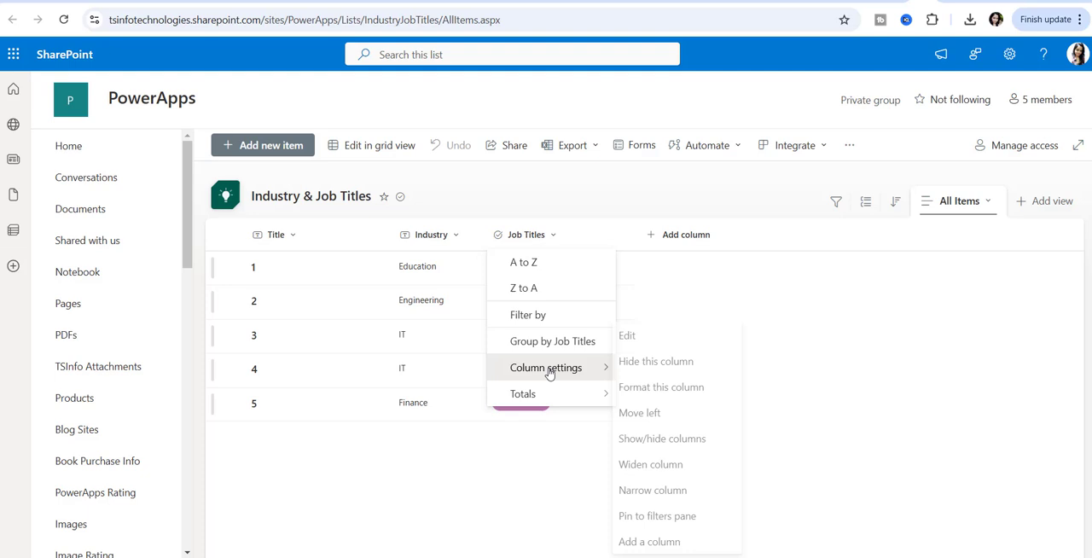
left_click(630, 337)
scroll(923, 253, "down", 3)
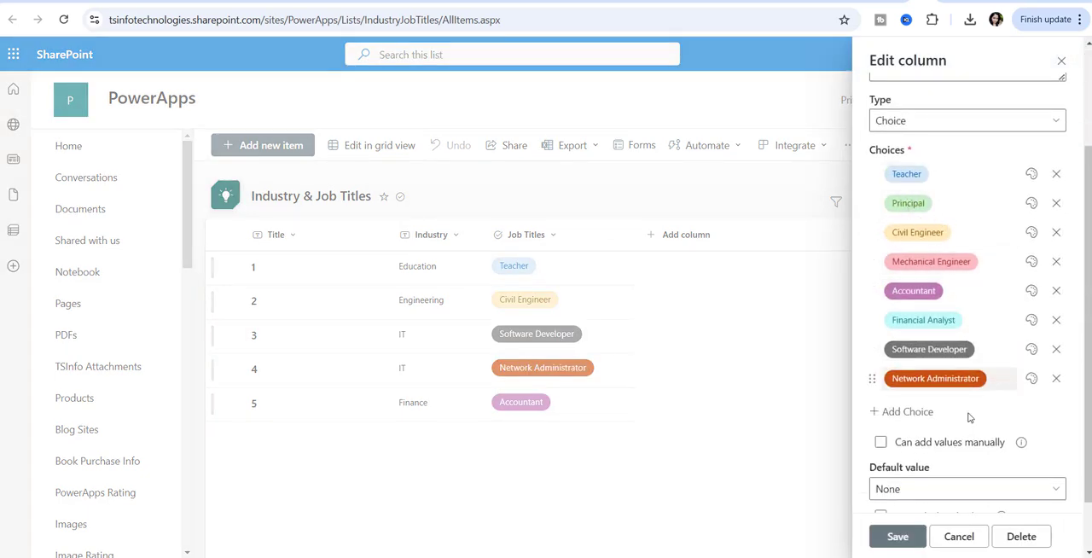
left_click(954, 537)
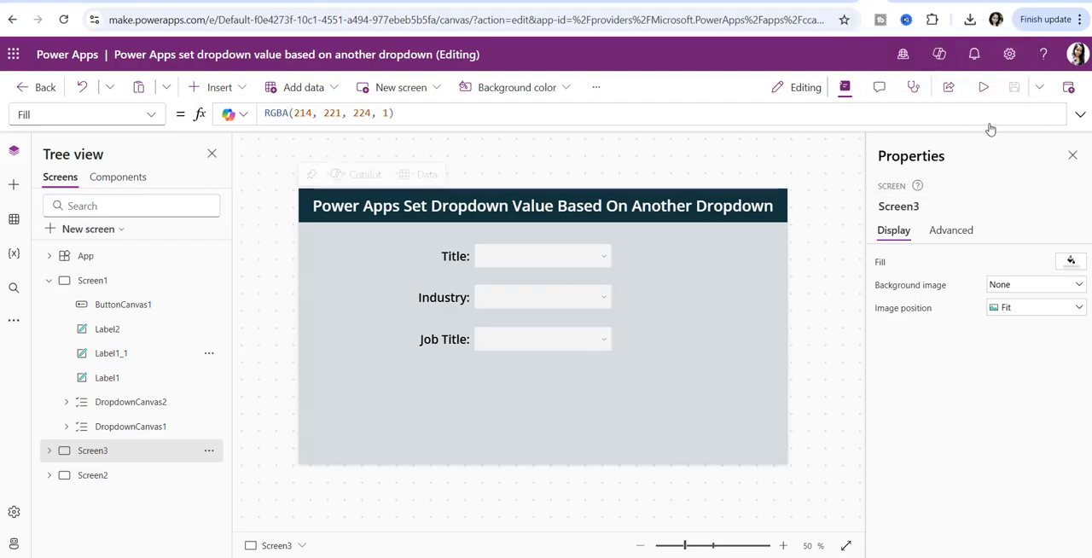
- Preview Screen3 in Power Apps, choose Title 3, and examine the Industry and Job Title choices offered for it
left_click(983, 87)
left_click(527, 214)
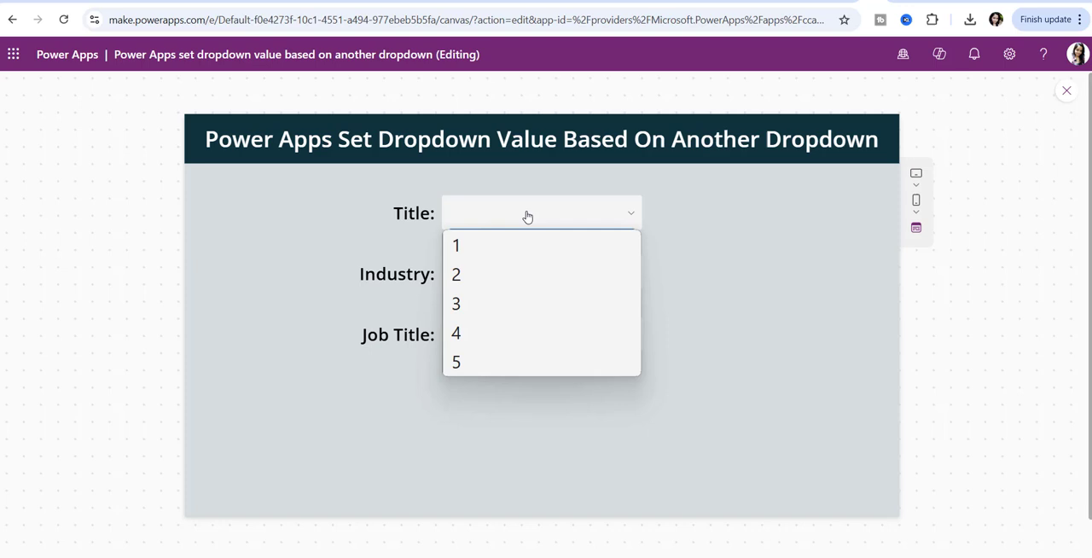
left_click(490, 302)
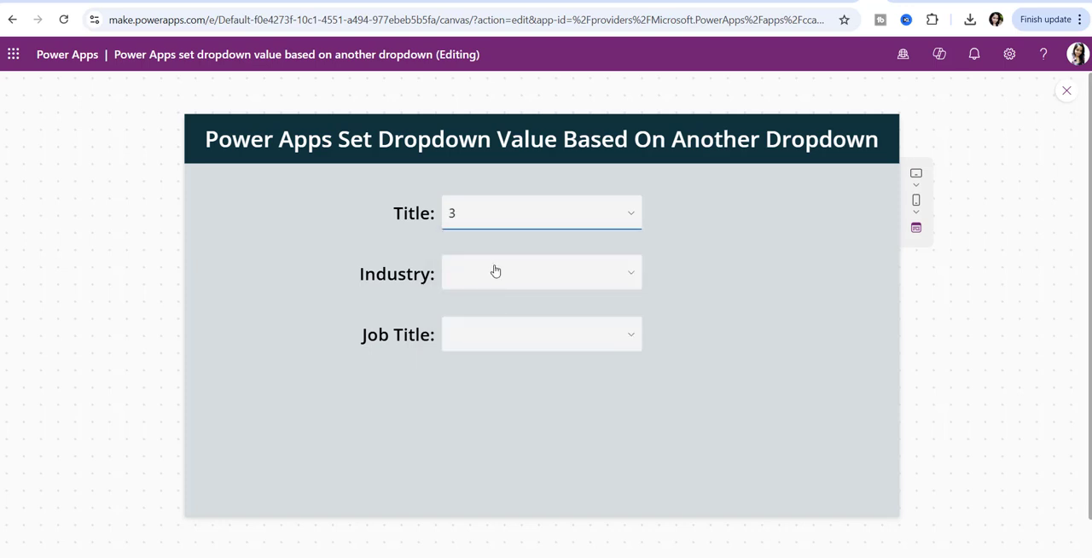
left_click(495, 272)
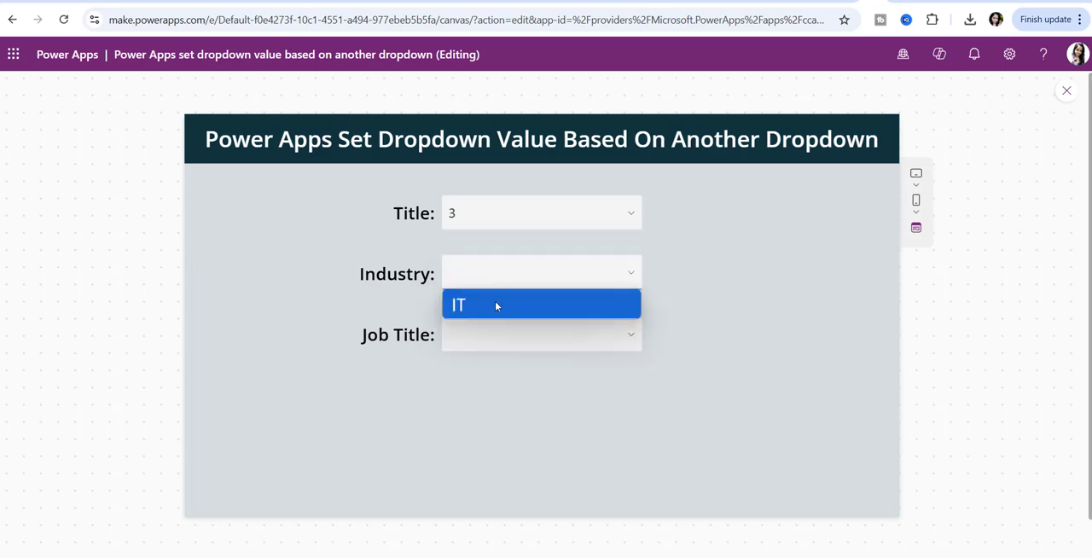
left_click(502, 332)
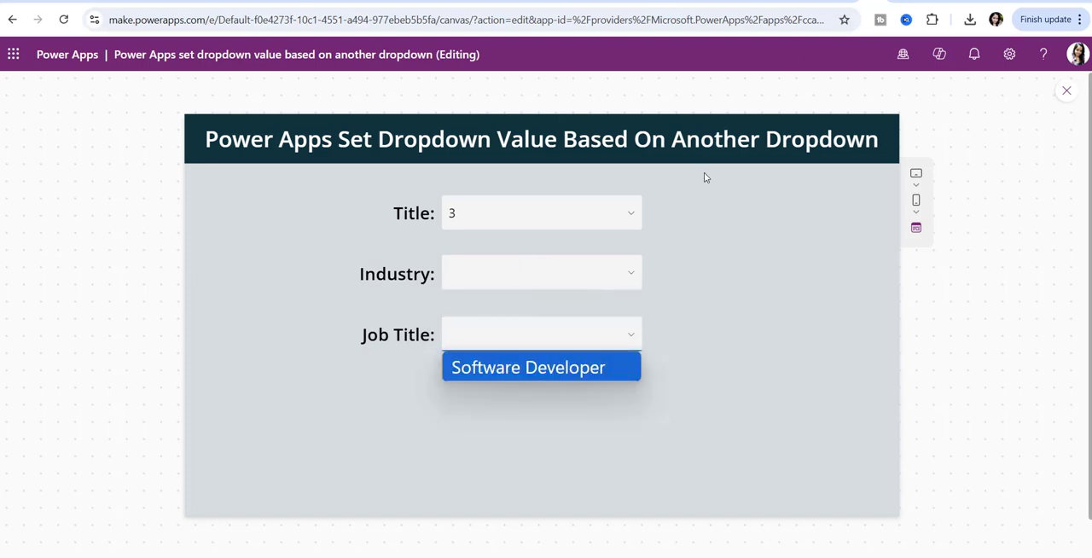
- Set Title to 4, Job Title to Network Administrator and Industry to IT in the preview
left_click(538, 215)
left_click(524, 329)
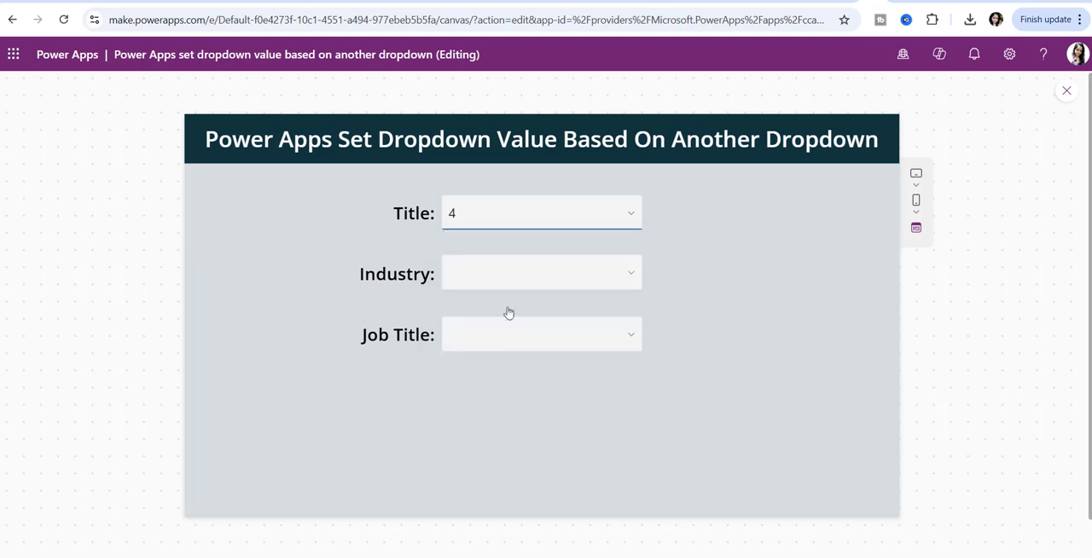
left_click(501, 278)
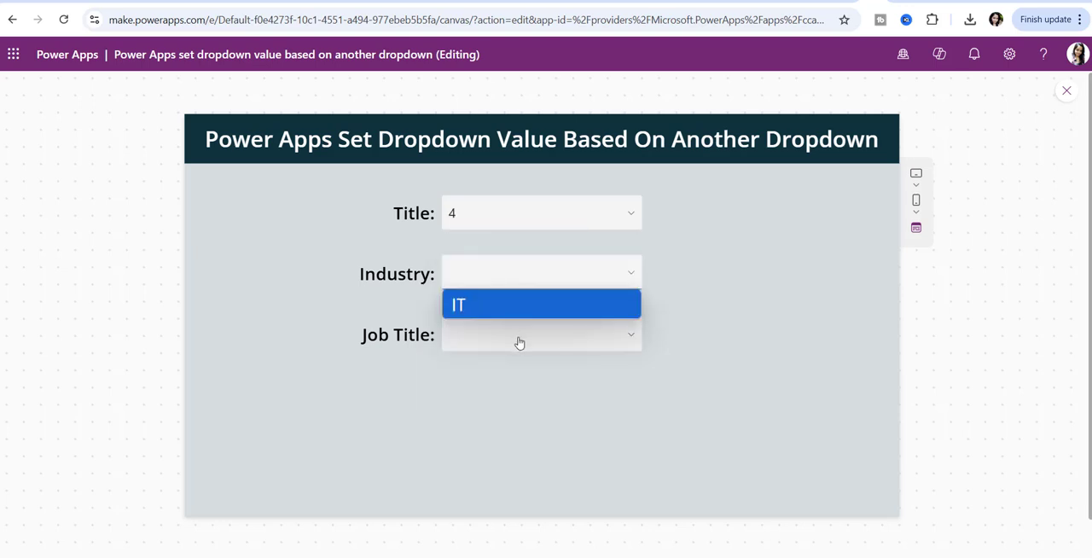
left_click(518, 339)
left_click(493, 375)
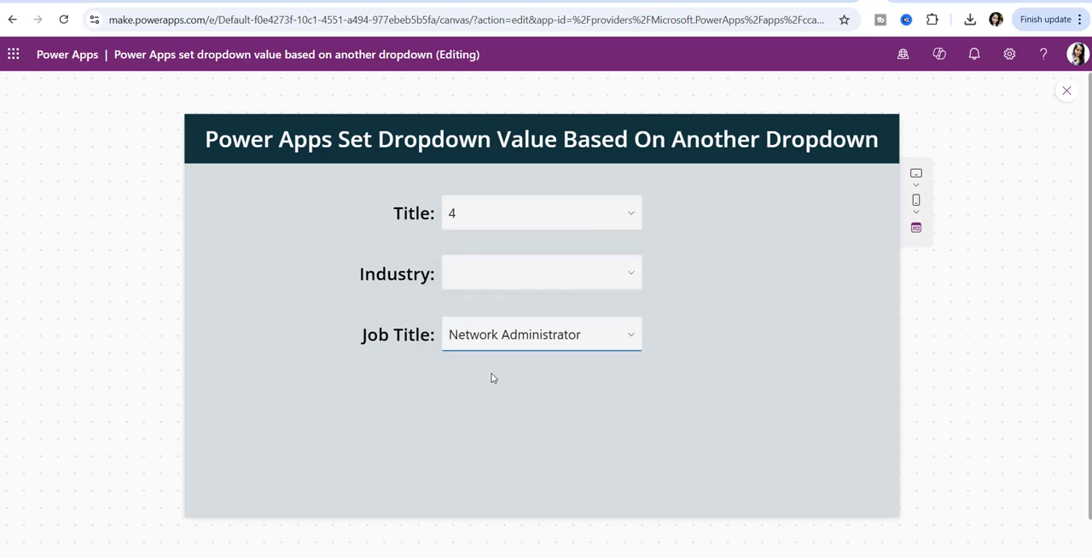
left_click(538, 287)
left_click(534, 307)
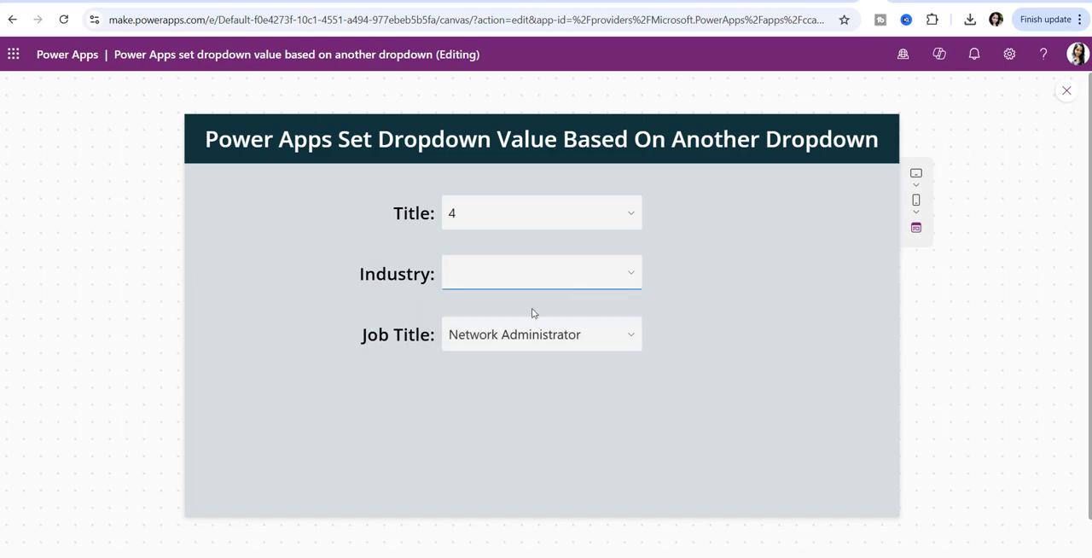
- Check item 4 in the SharePoint Industry & Job Titles list, and switch to the Power Apps home page
left_click(914, 3)
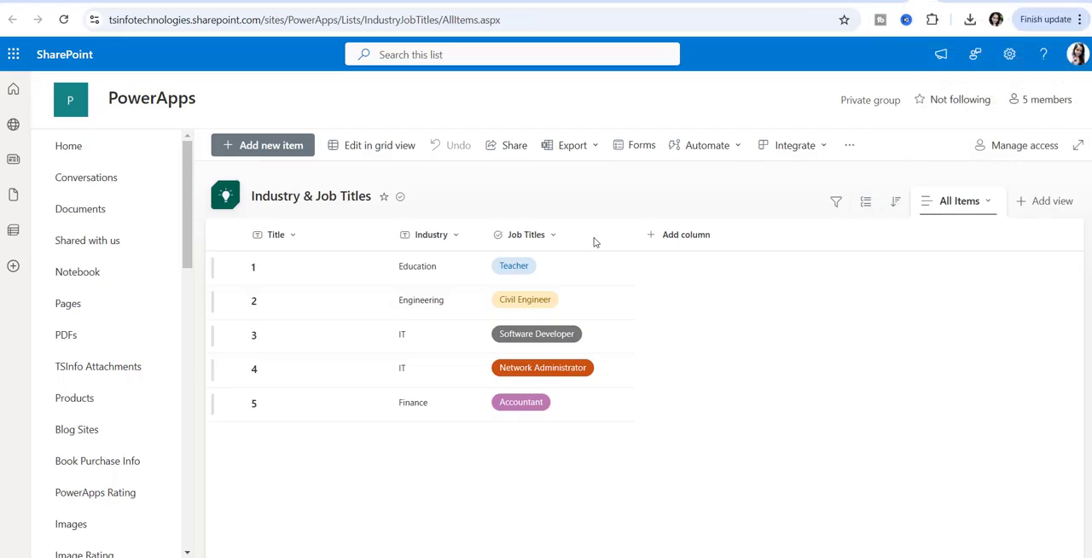
left_click(257, 378)
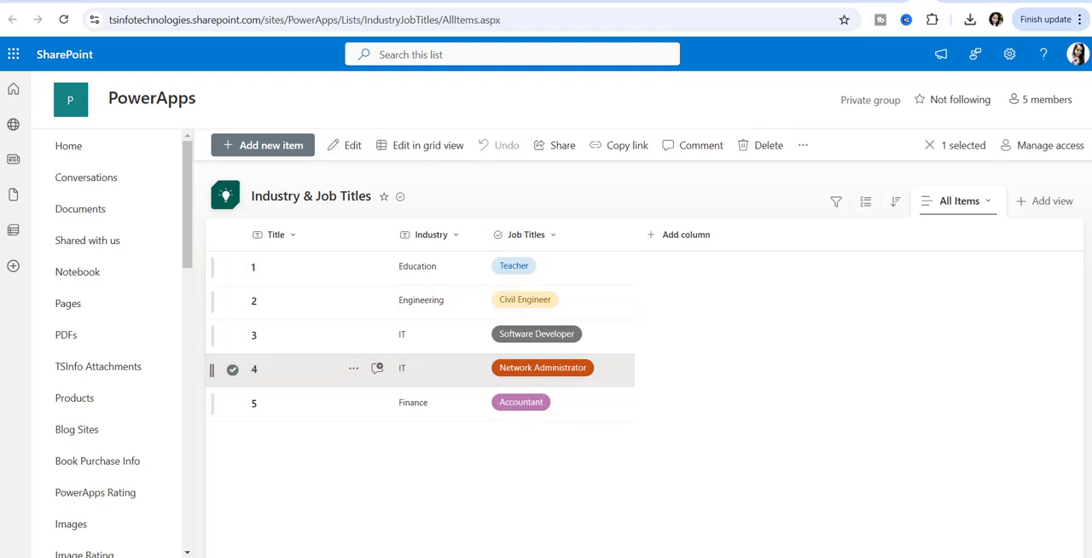
left_click(875, 3)
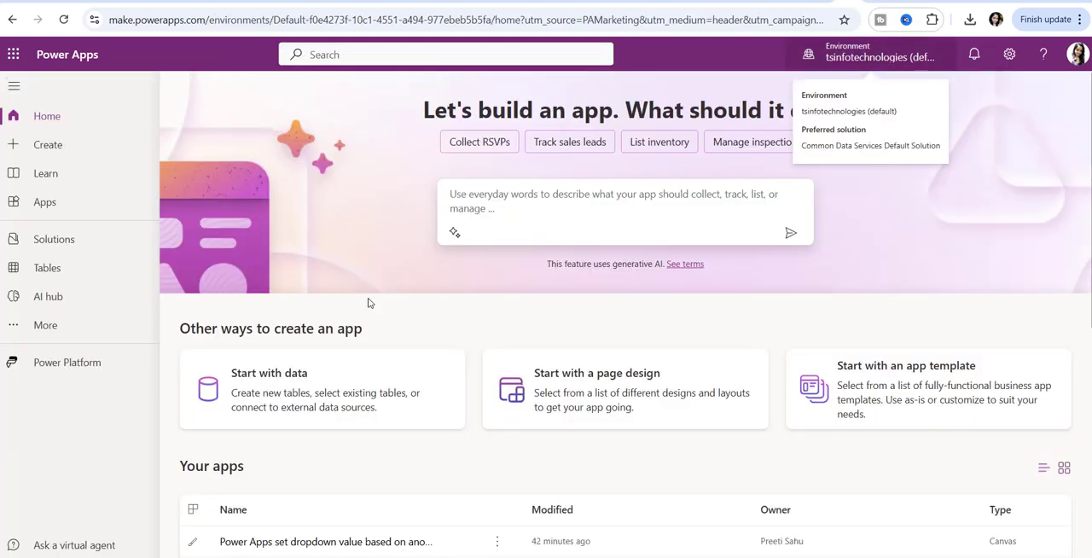
- Create a blank canvas app named DEMO in Tablet format
scroll(419, 349, "down", 2)
scroll(238, 343, "up", 1)
scroll(238, 343, "up", 1)
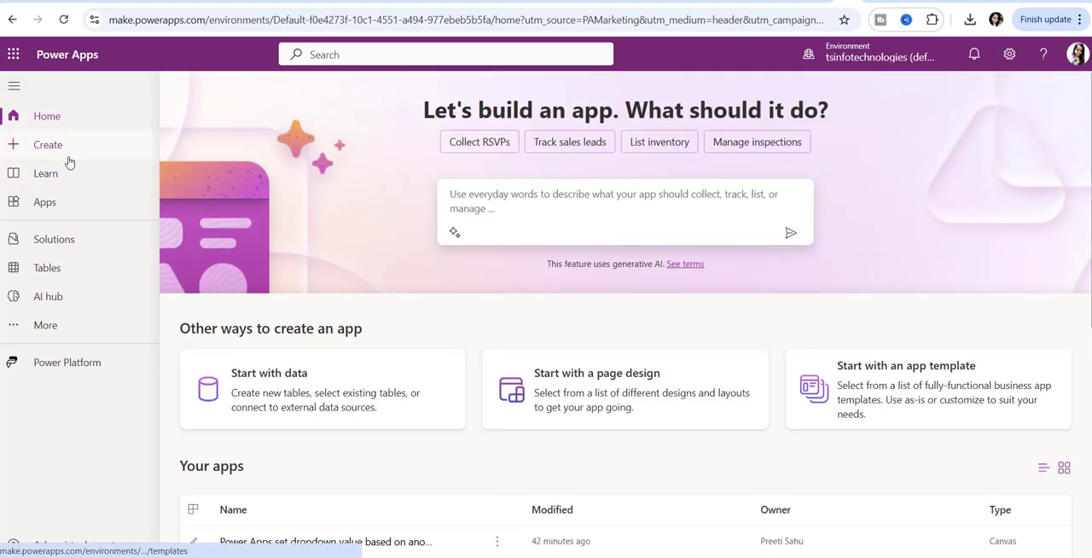
left_click(69, 160)
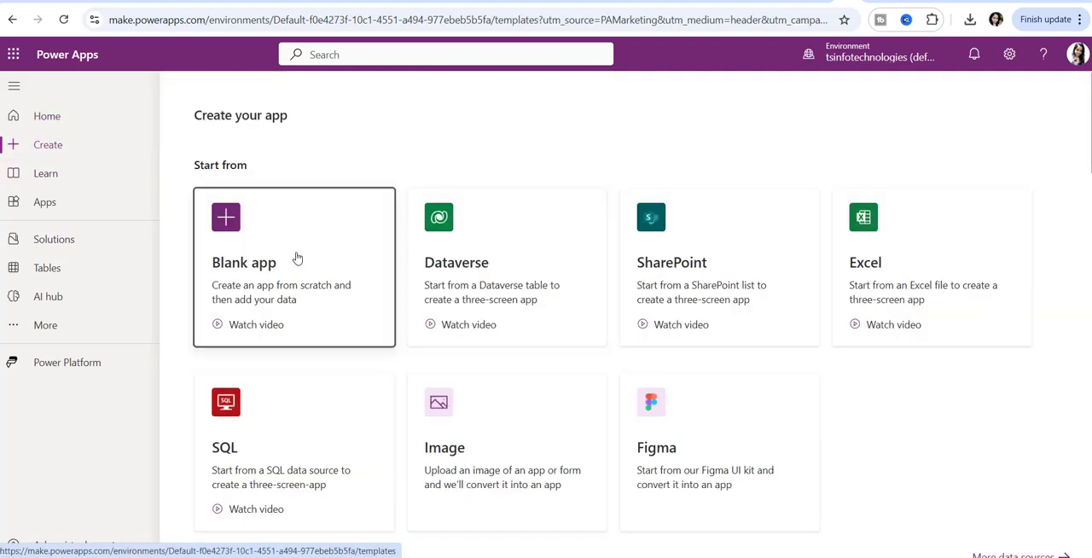
left_click(297, 257)
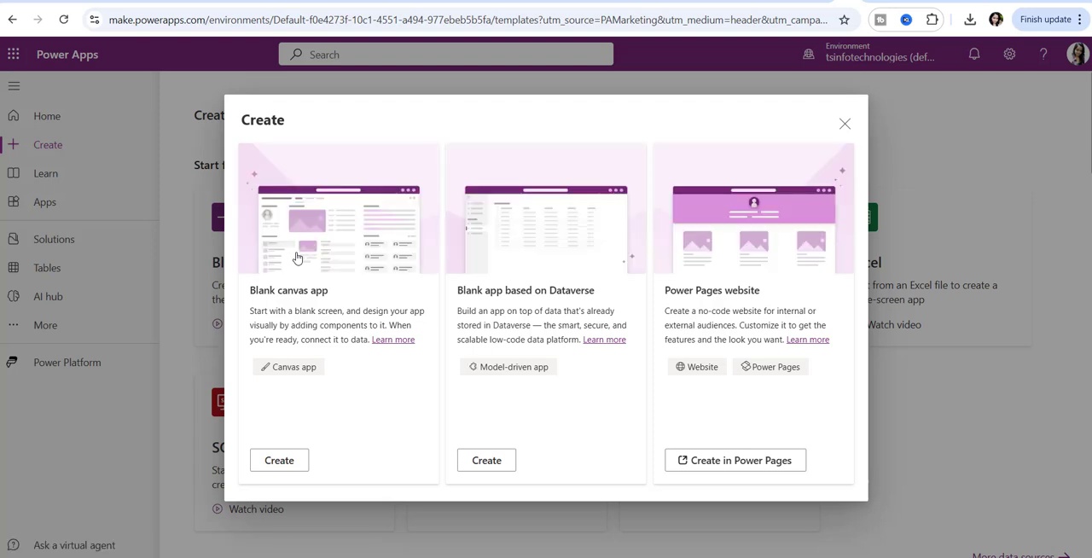
left_click(280, 460)
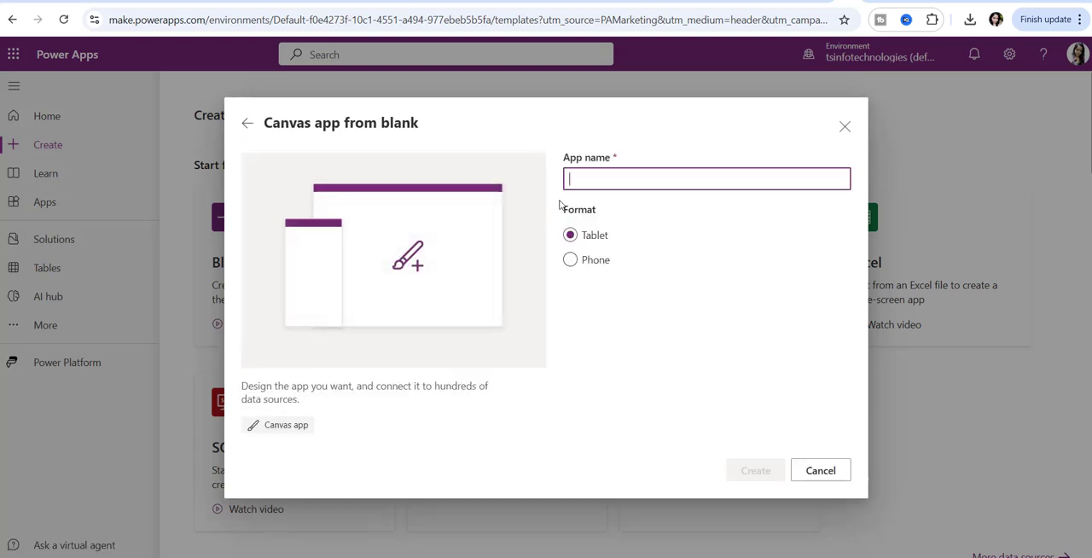
type("DEMO")
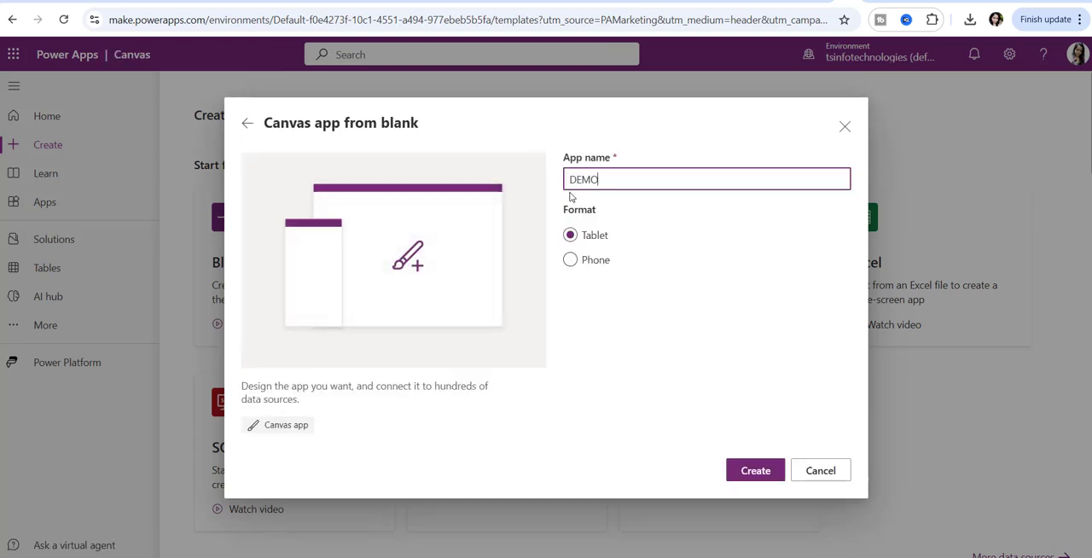
left_click(756, 468)
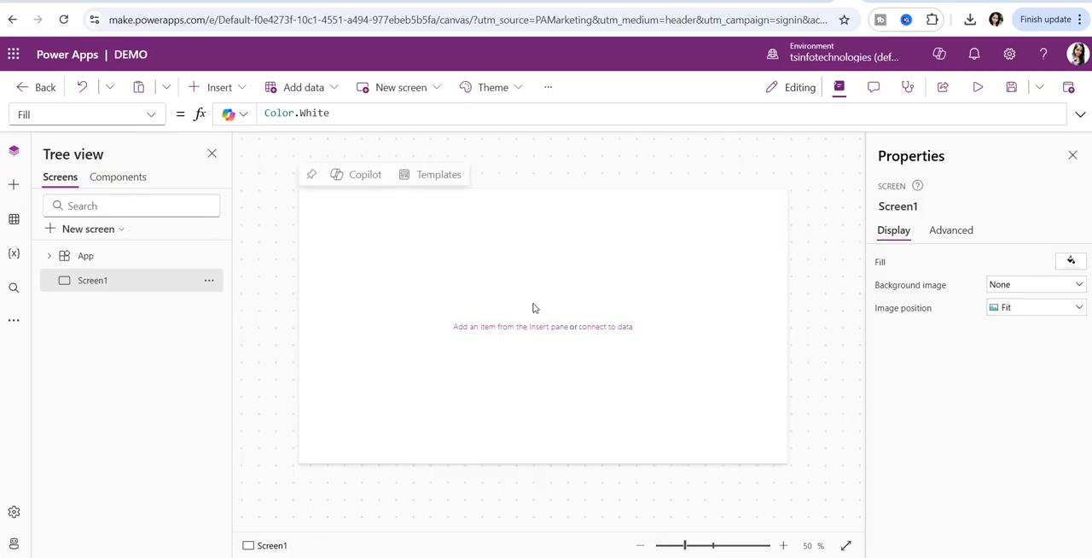
left_click(219, 92)
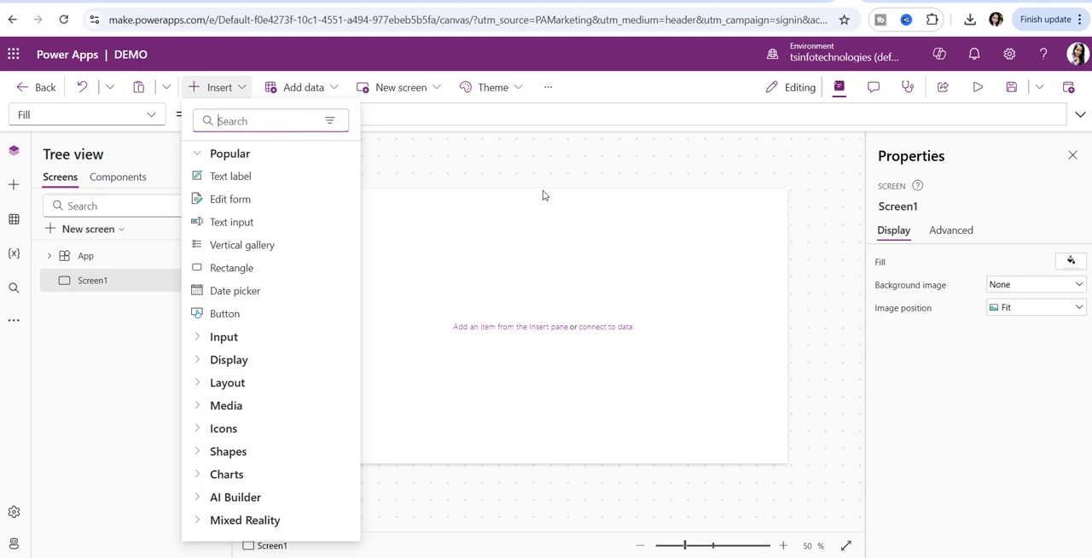
left_click(549, 234)
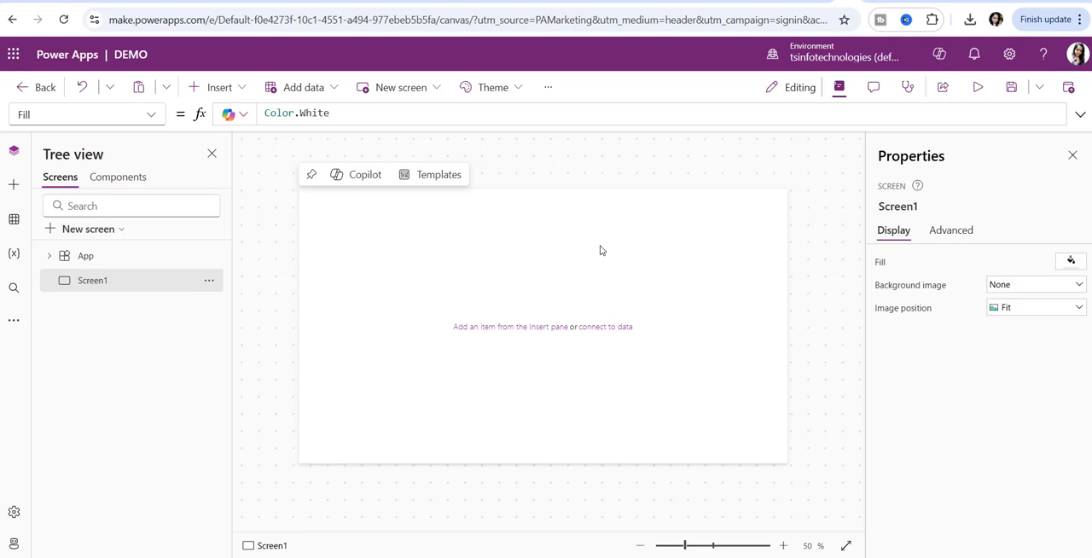
left_click(212, 87)
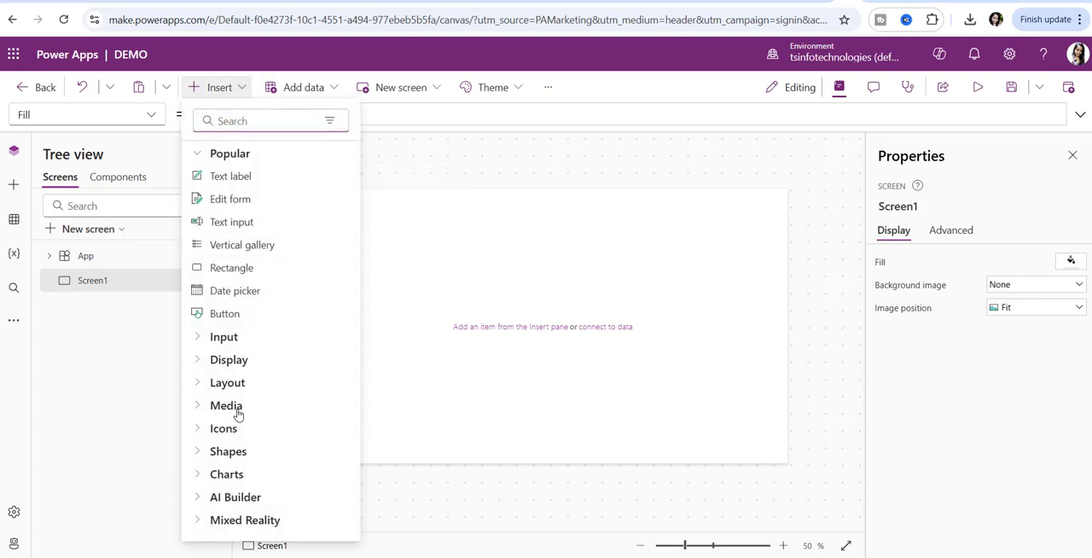
- Turn on Modern controls and themes in the app's update settings and close the settings
left_click(550, 88)
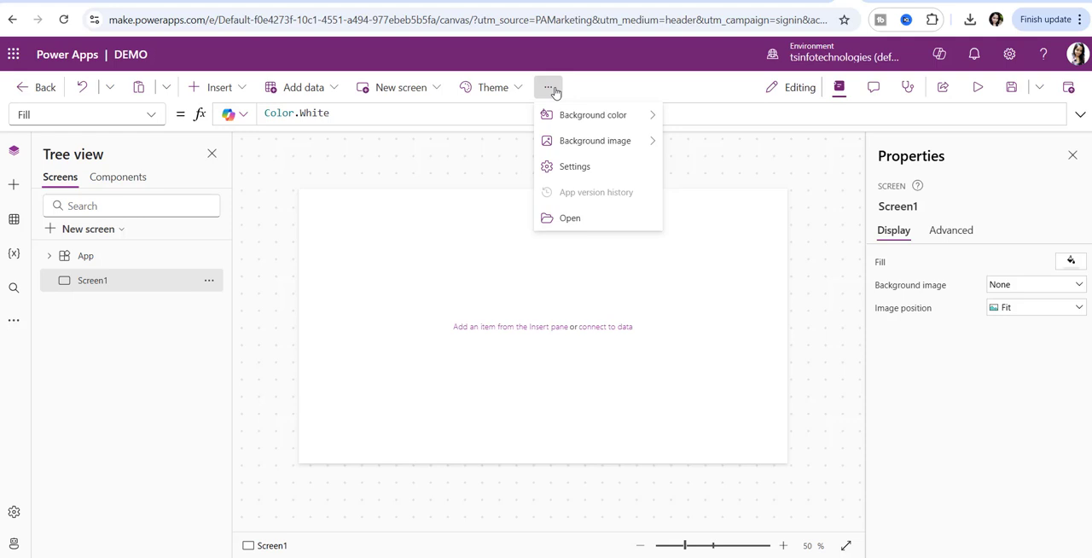
left_click(565, 166)
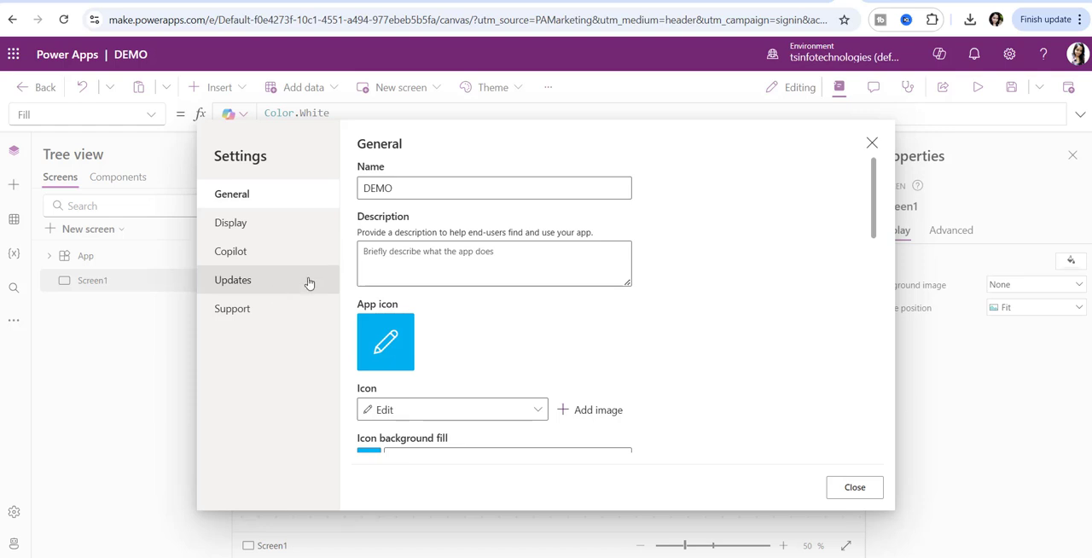
scroll(493, 288, "down", 5)
scroll(496, 288, "up", 2)
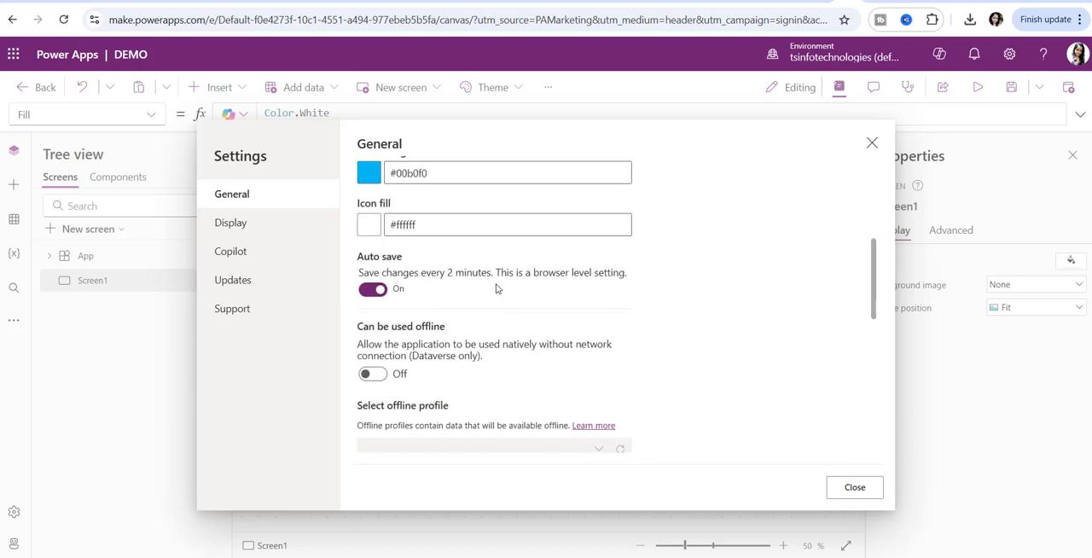
scroll(496, 288, "down", 6)
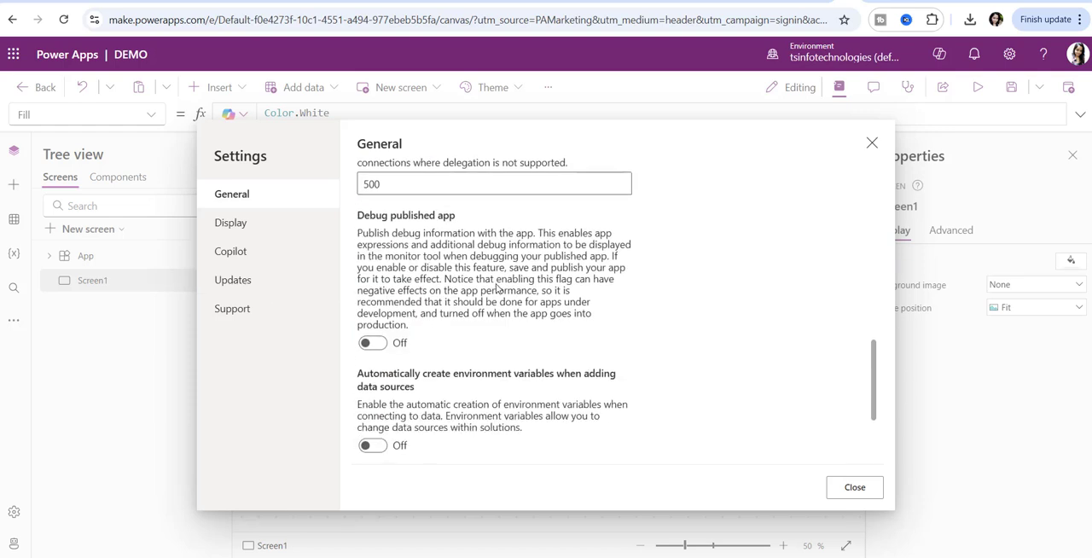
left_click(228, 279)
scroll(509, 290, "down", 3)
scroll(490, 295, "up", 3)
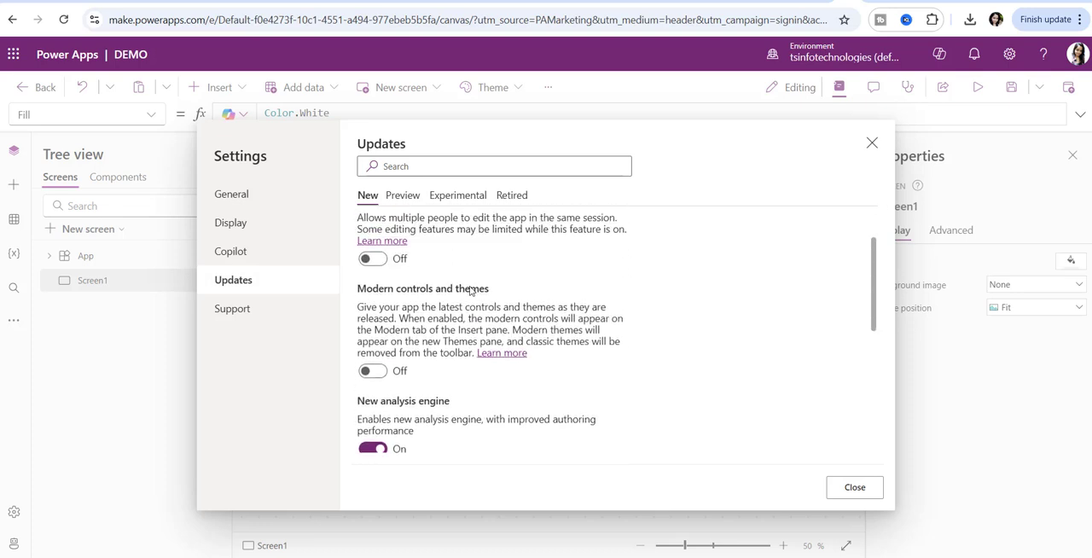
scroll(473, 295, "down", 1)
left_click(376, 374)
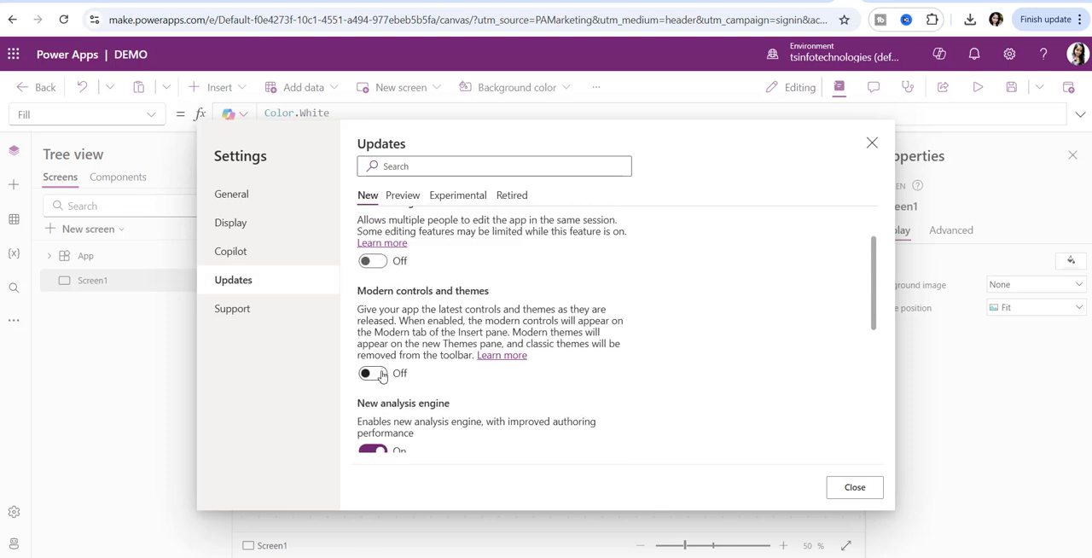
left_click(841, 489)
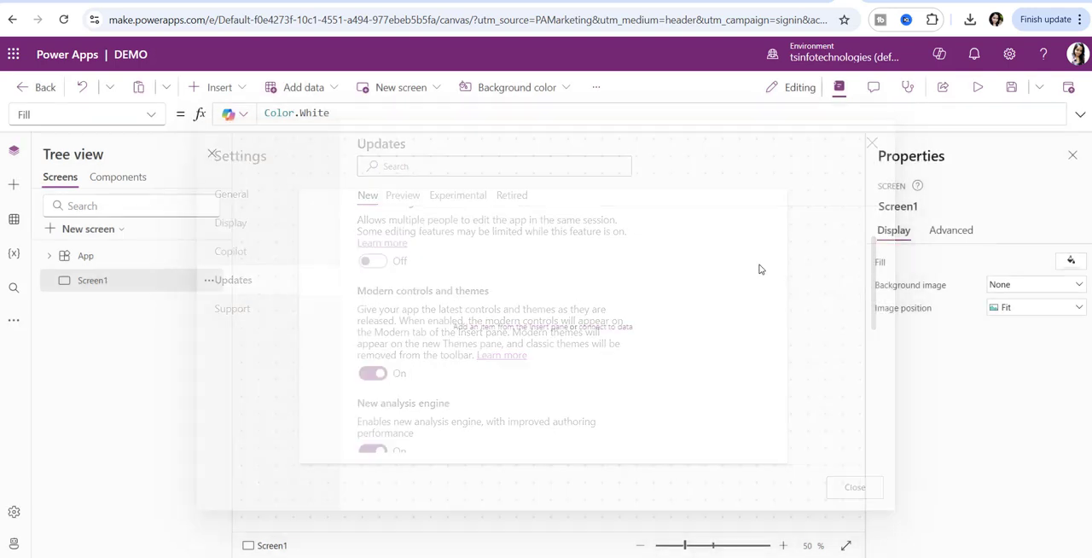
- Insert a modern Dropdown on Screen1, sized about 340 by 60 and placed at about X 441, Y 114
left_click(219, 92)
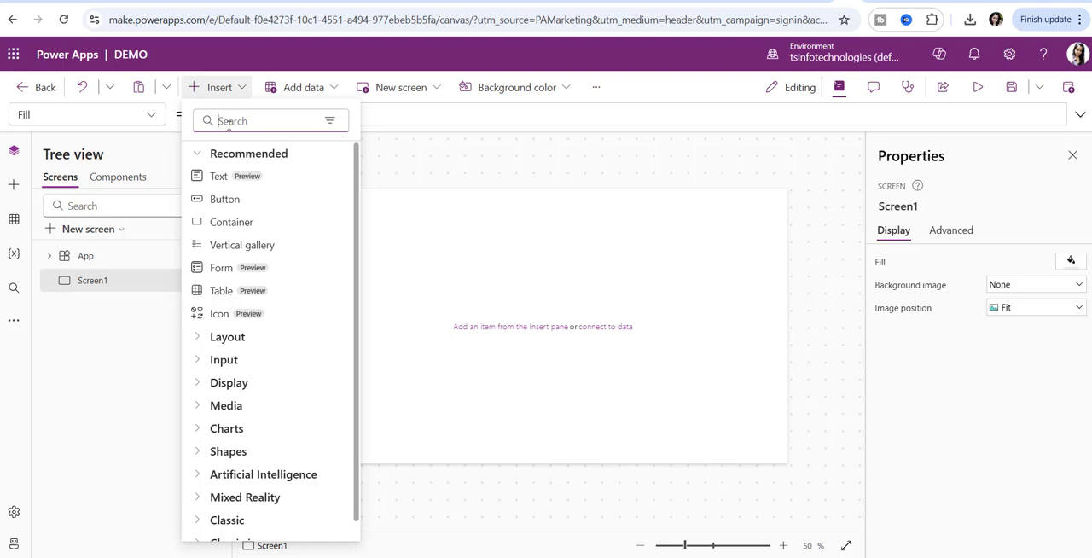
type("DROP")
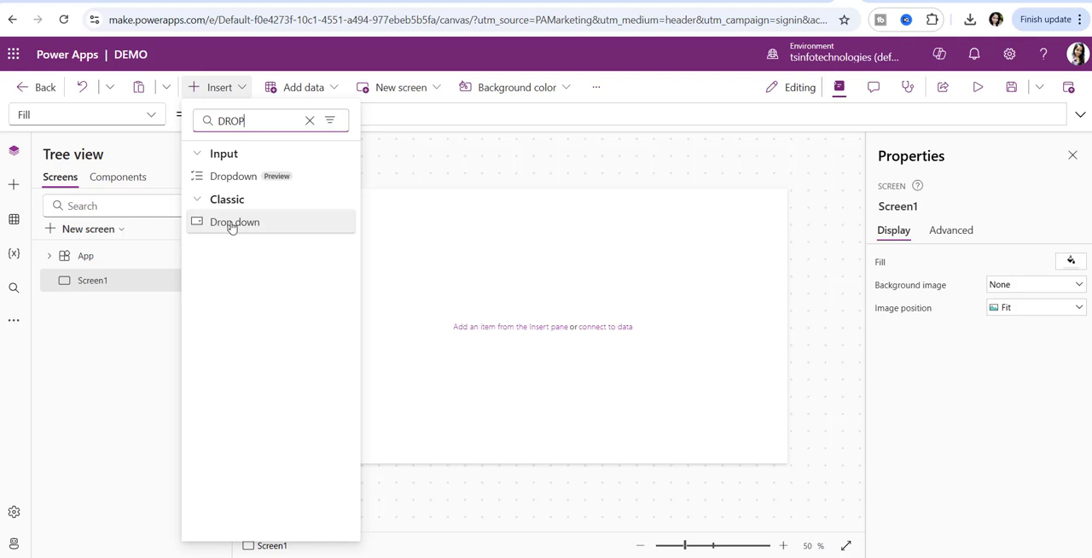
left_click(223, 177)
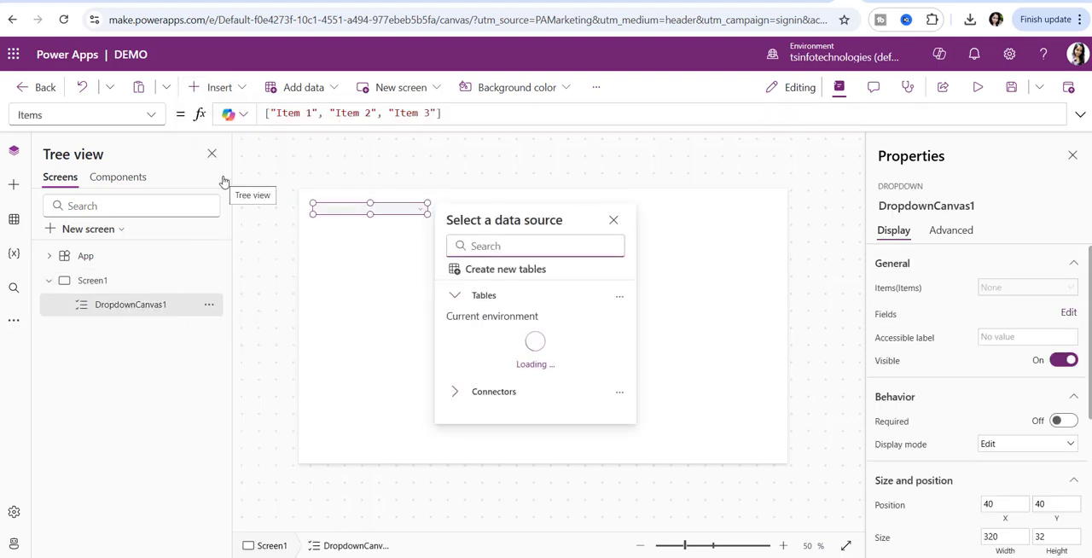
left_click_drag(431, 213, 549, 239)
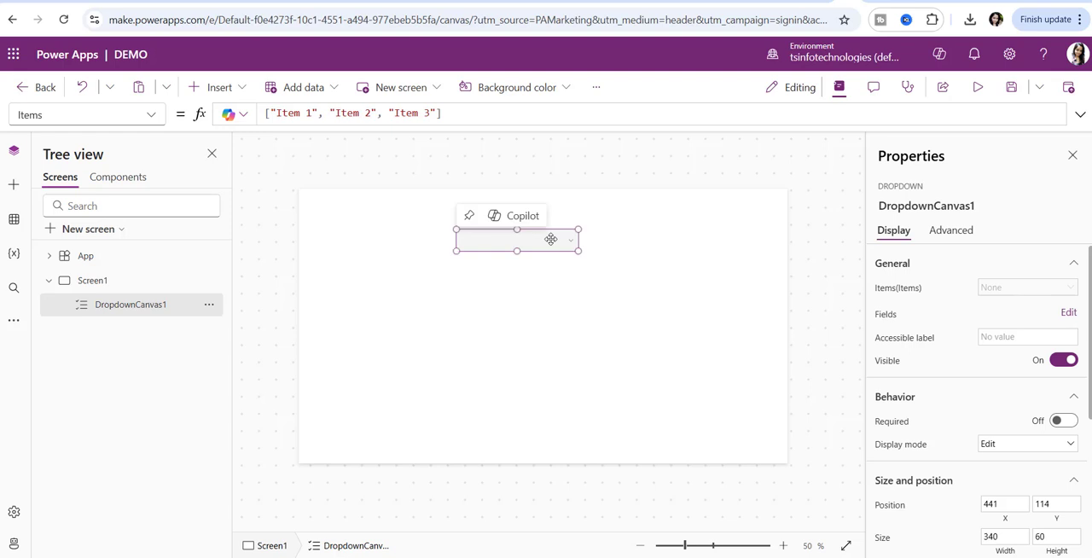
left_click(395, 265)
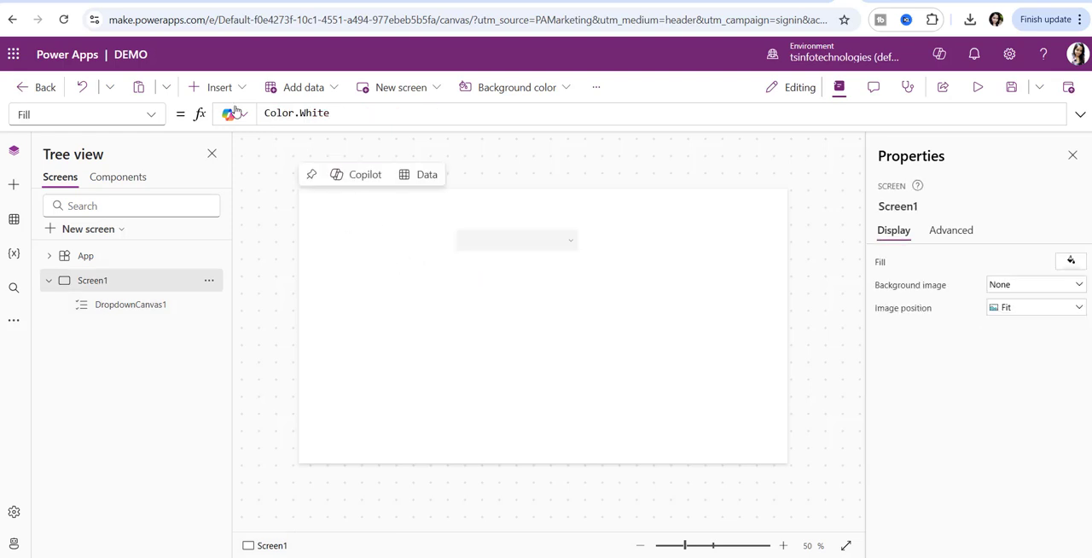
- Insert a second modern Dropdown below the first, about 320 by 54, at about X 451, Y 240
left_click(216, 87)
type("DROP")
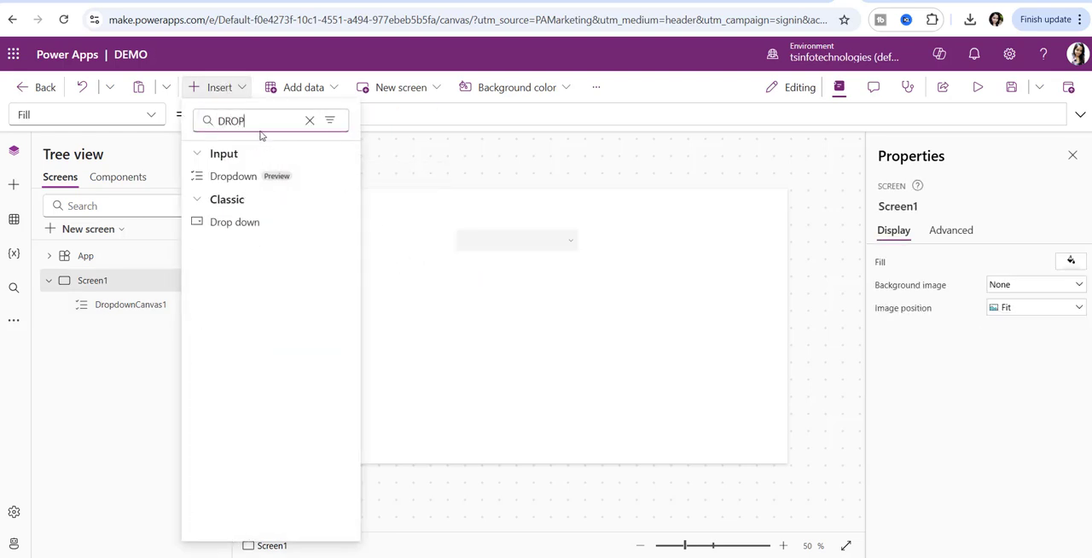
left_click(248, 179)
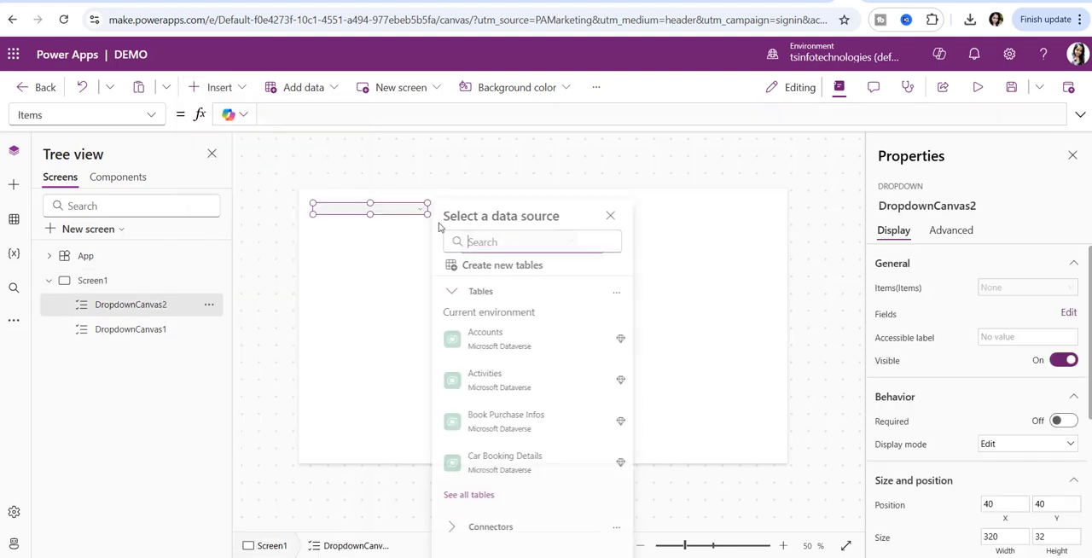
left_click(370, 212)
left_click_drag(369, 213, 517, 284)
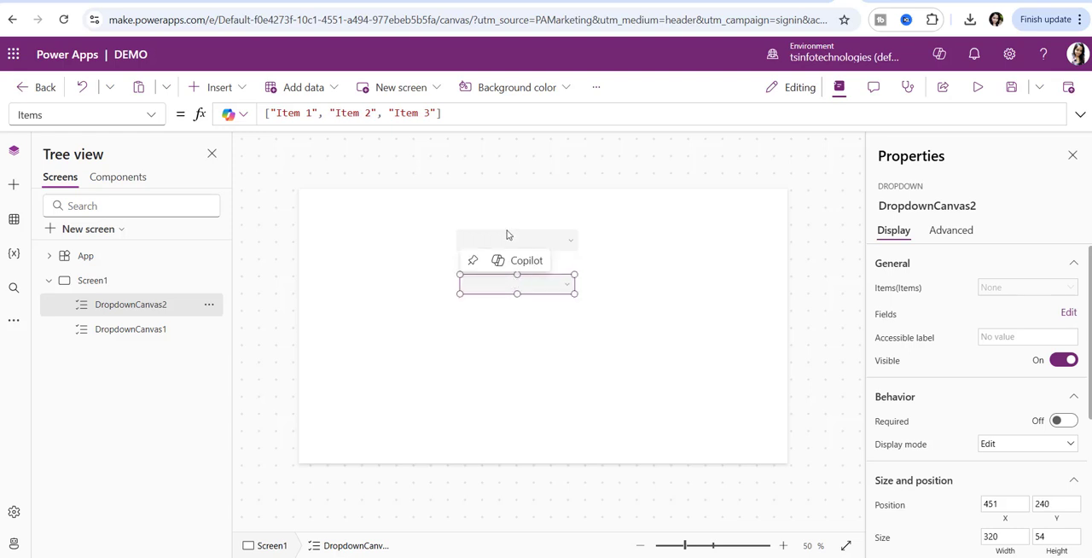
- Resize the second dropdown slightly so its right edge lines up with the first dropdown's
left_click(507, 235)
left_click(521, 278)
left_click_drag(579, 297, 583, 300)
left_click(348, 269)
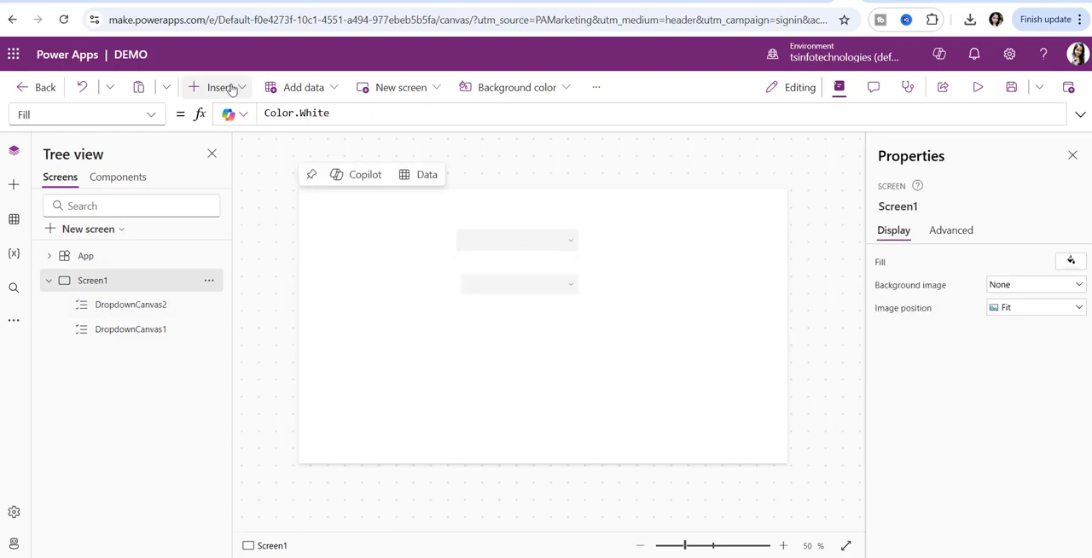
- Insert a text label reading "Car" beside the first dropdown, at about X 244, Y 124
left_click(215, 87)
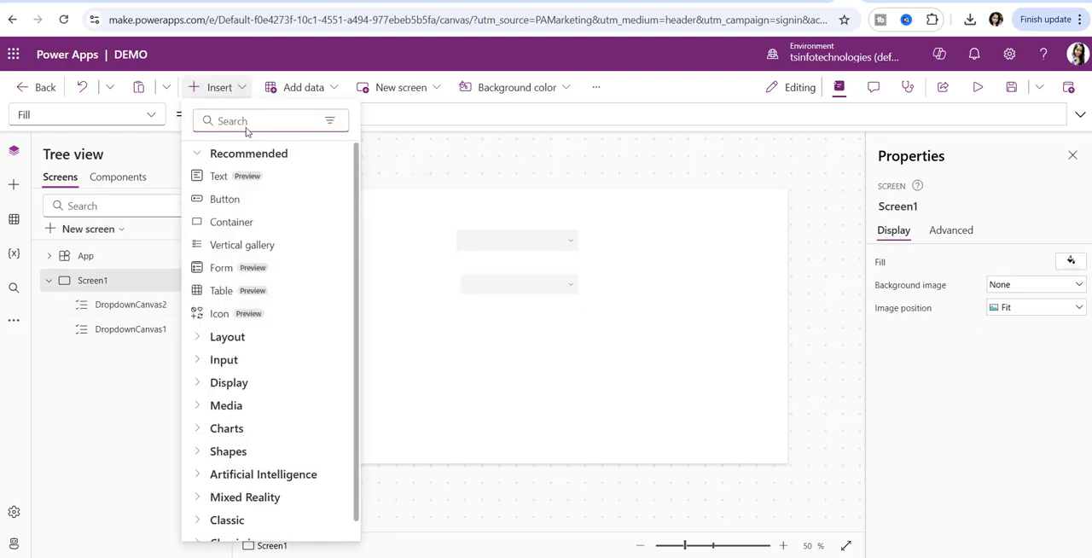
type("label")
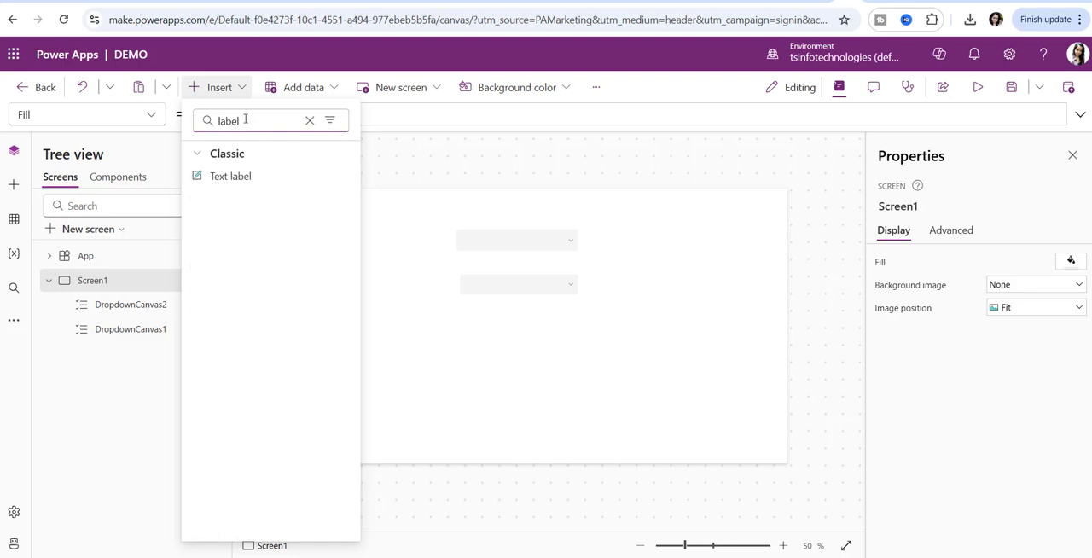
left_click(248, 179)
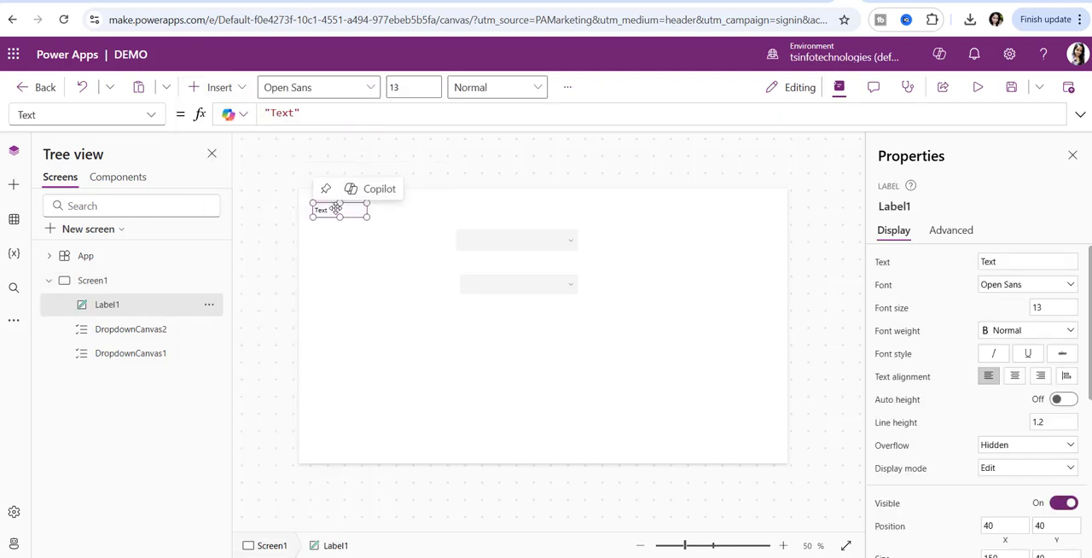
left_click_drag(339, 210, 411, 240)
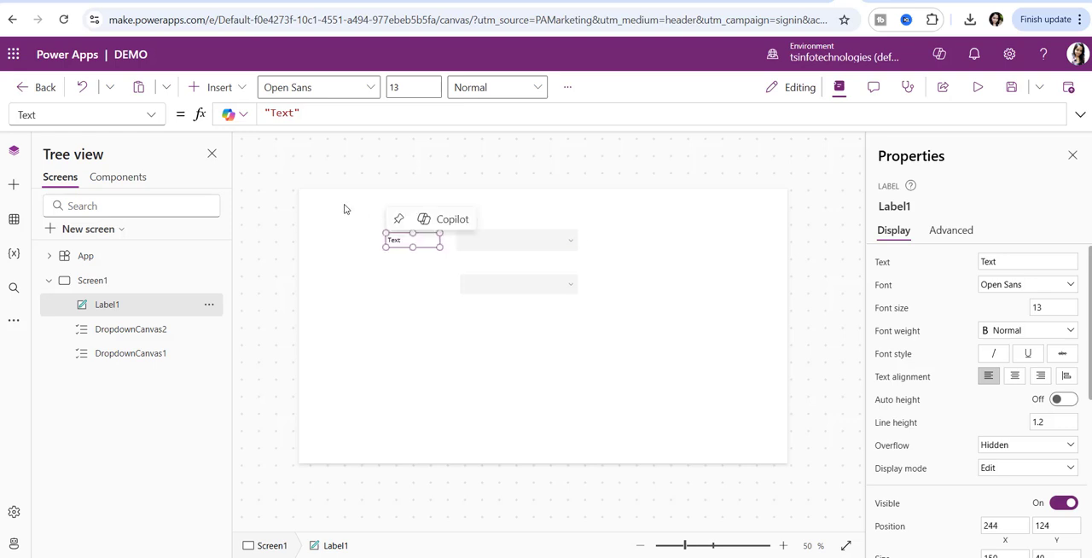
double_click(285, 113)
type("Ca")
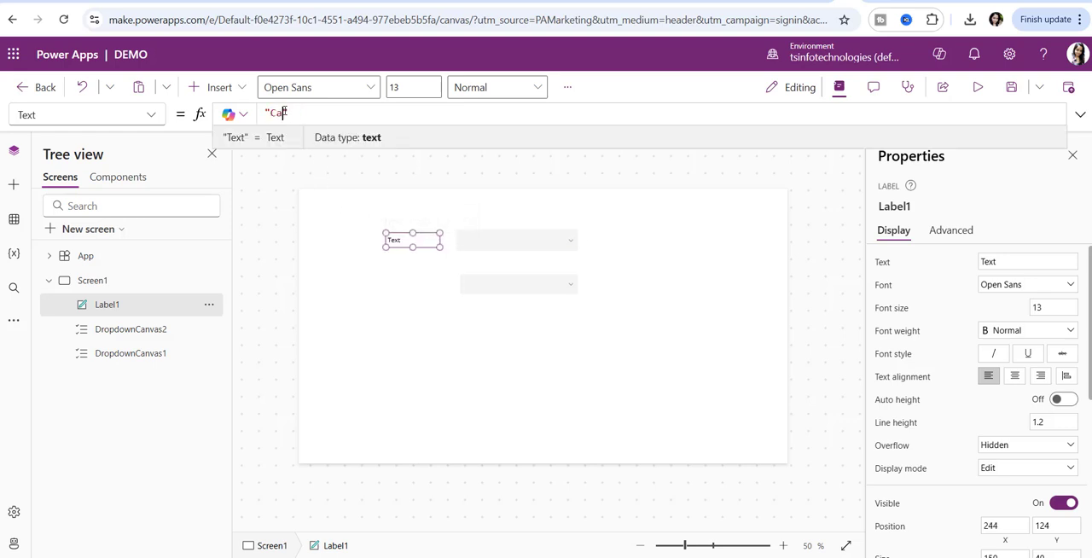
type("r")
- Duplicate the Car label, place the copy beside the second dropdown at about X 244, Y 247, and set its text to "Model"
left_click(421, 236)
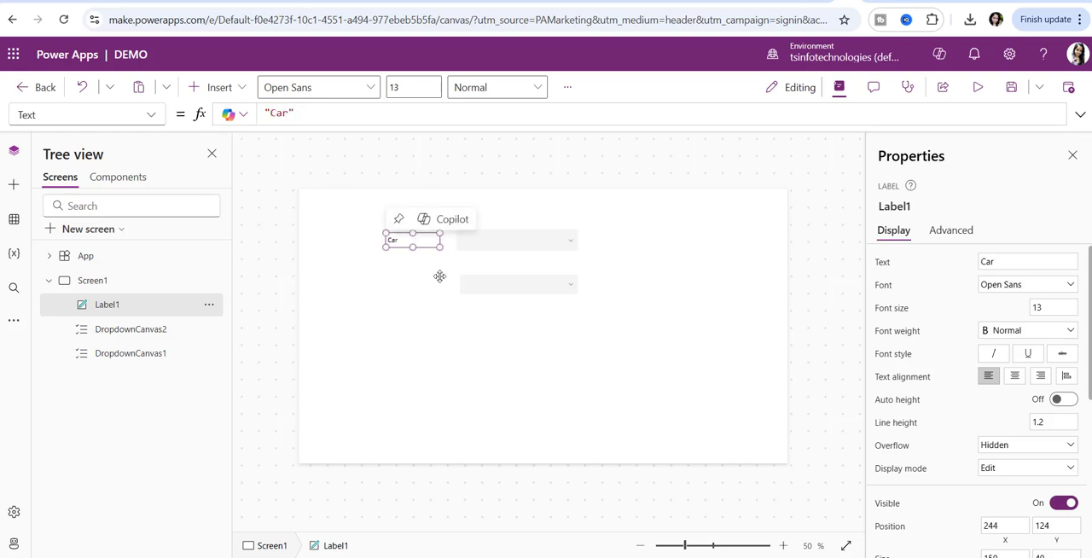
left_click(410, 286)
key("ctrl+v")
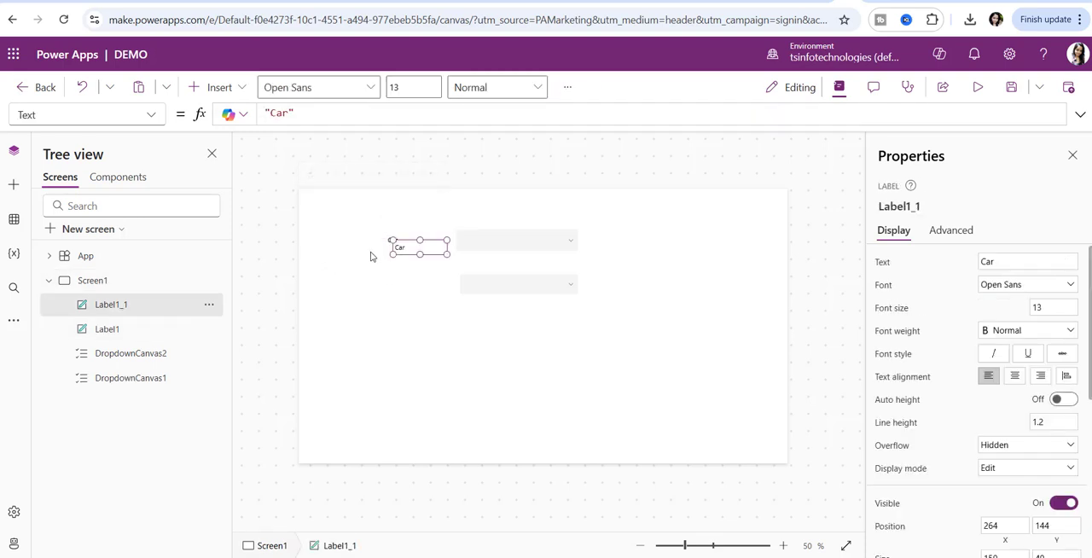
left_click_drag(399, 248, 397, 286)
double_click(279, 113)
type("M")
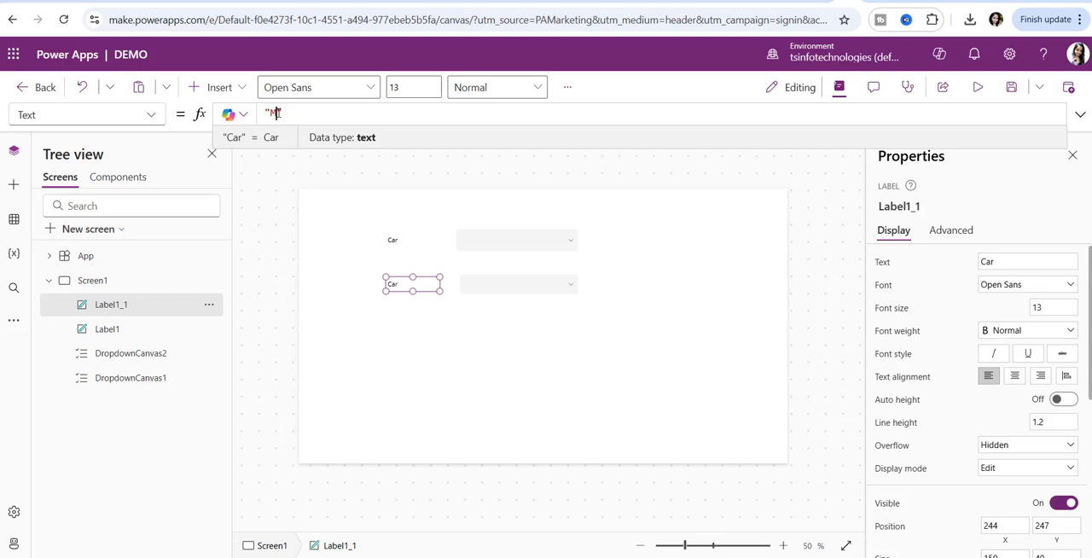
type("ode")
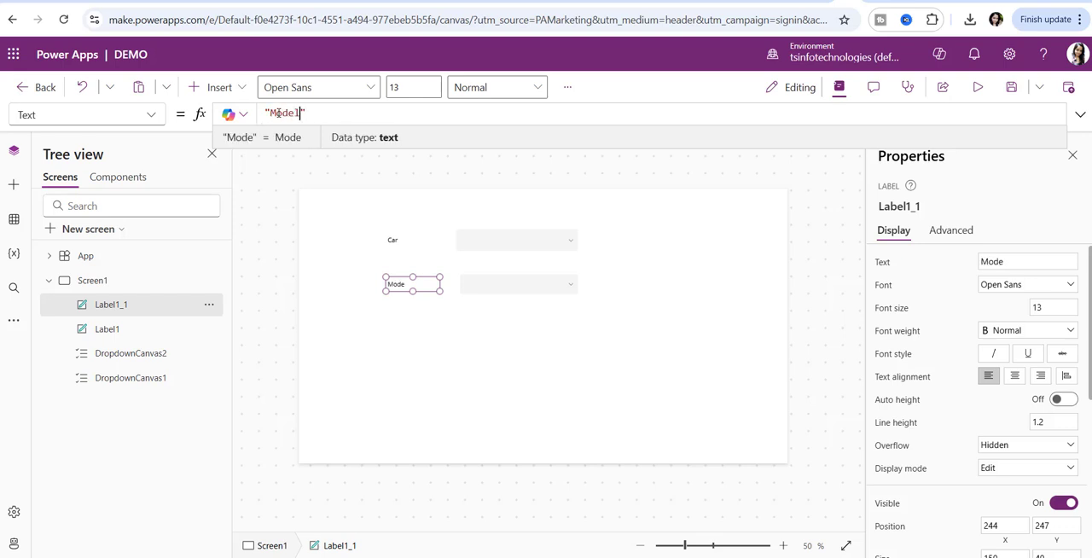
type("l")
left_click(597, 333)
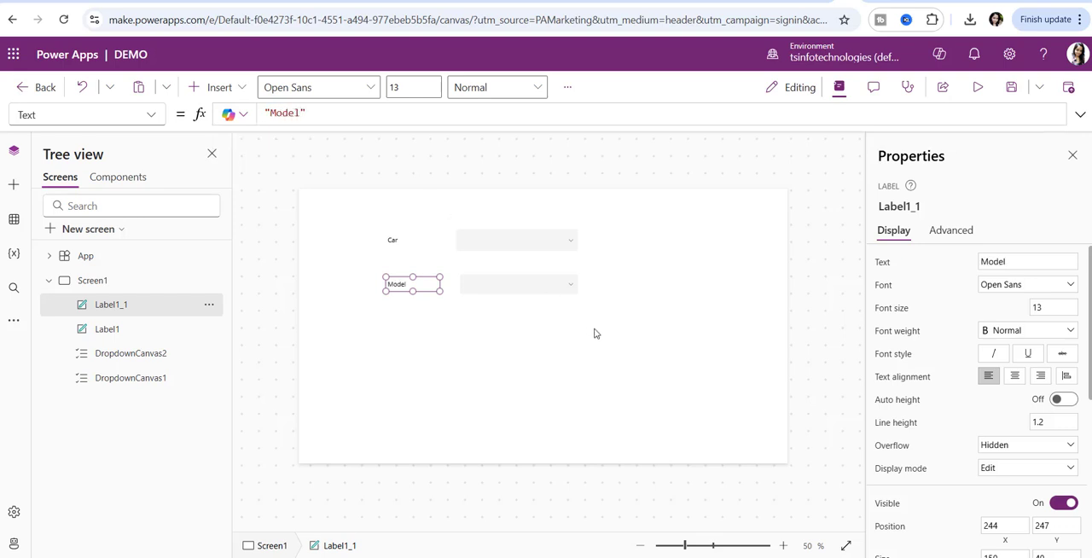
- Open the App object's OnStart property for editing
left_click(119, 262)
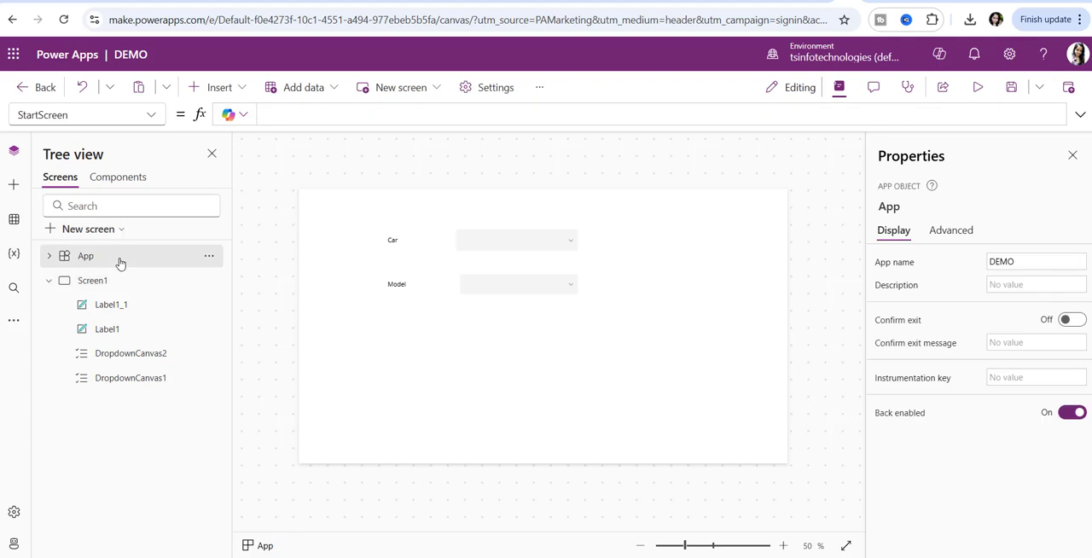
left_click(144, 119)
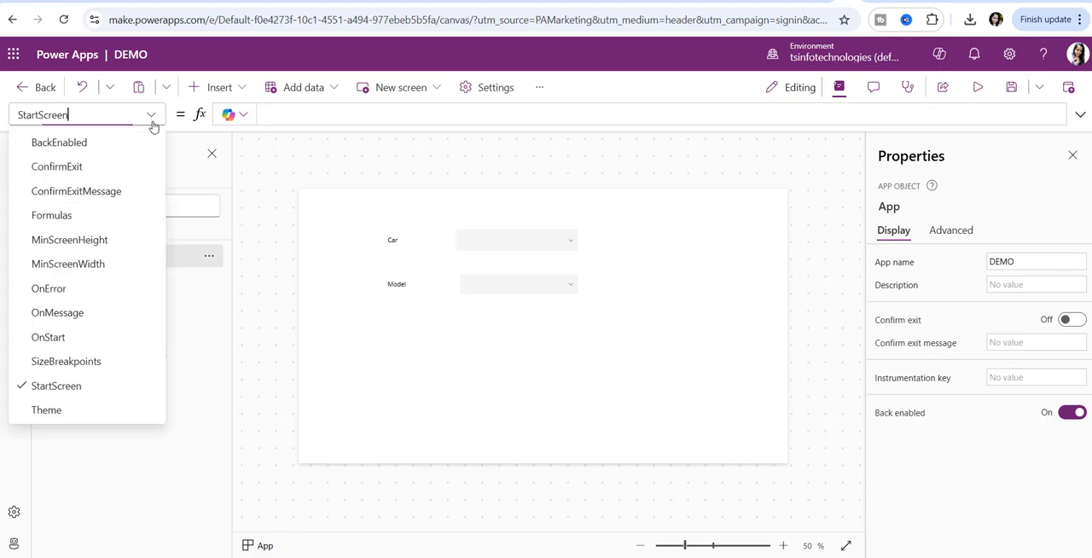
left_click(83, 339)
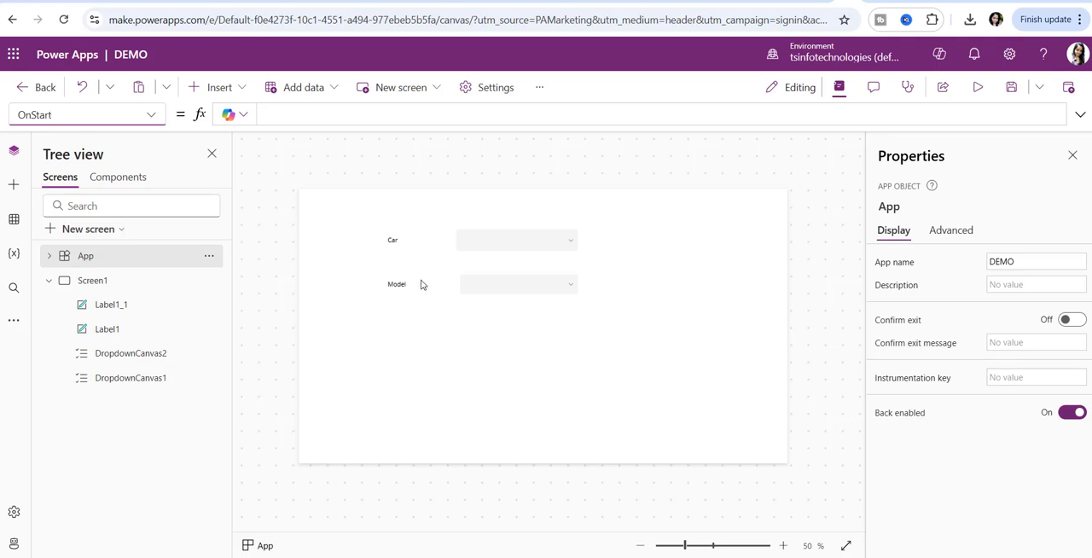
- Set the Car label's font size to 25
left_click(398, 242)
scroll(1030, 499, "down", 5)
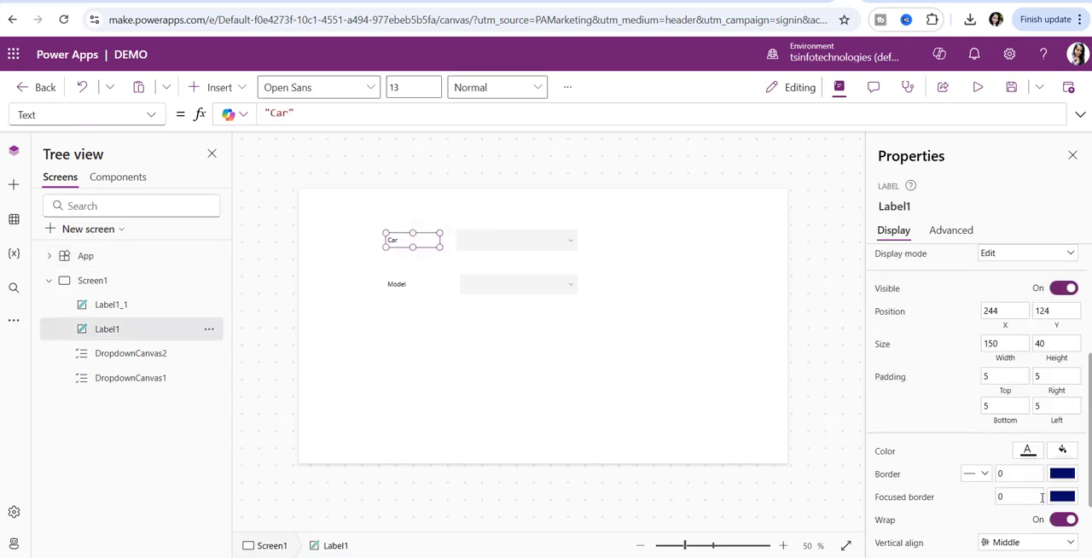
scroll(1037, 427, "up", 5)
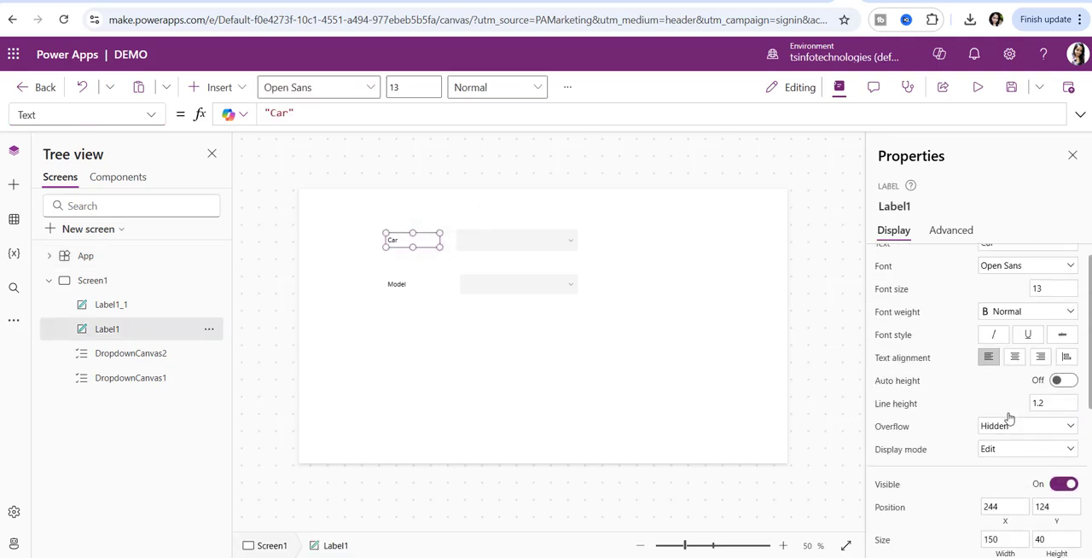
left_click_drag(1056, 302, 958, 317)
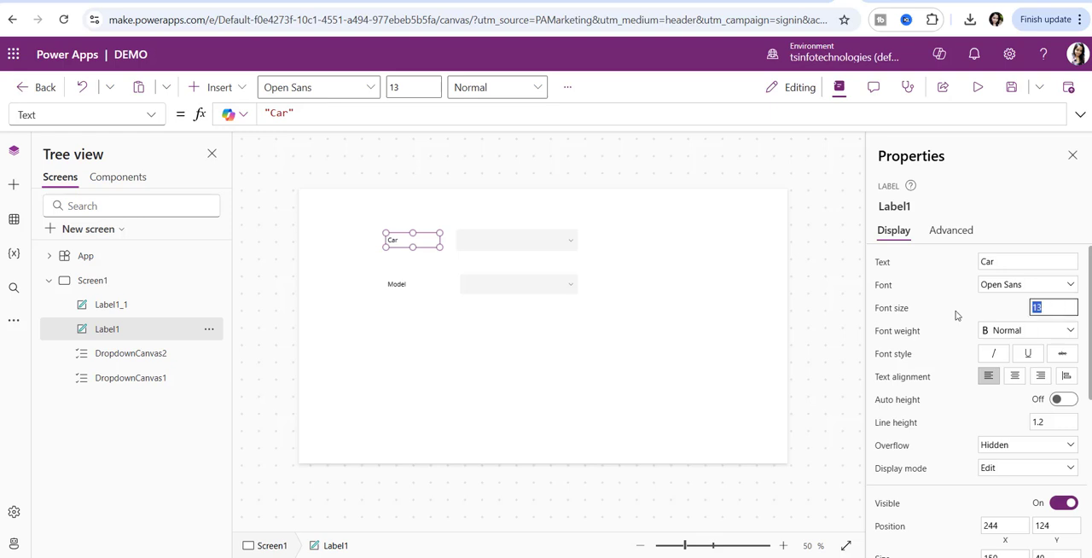
type("25")
left_click(612, 332)
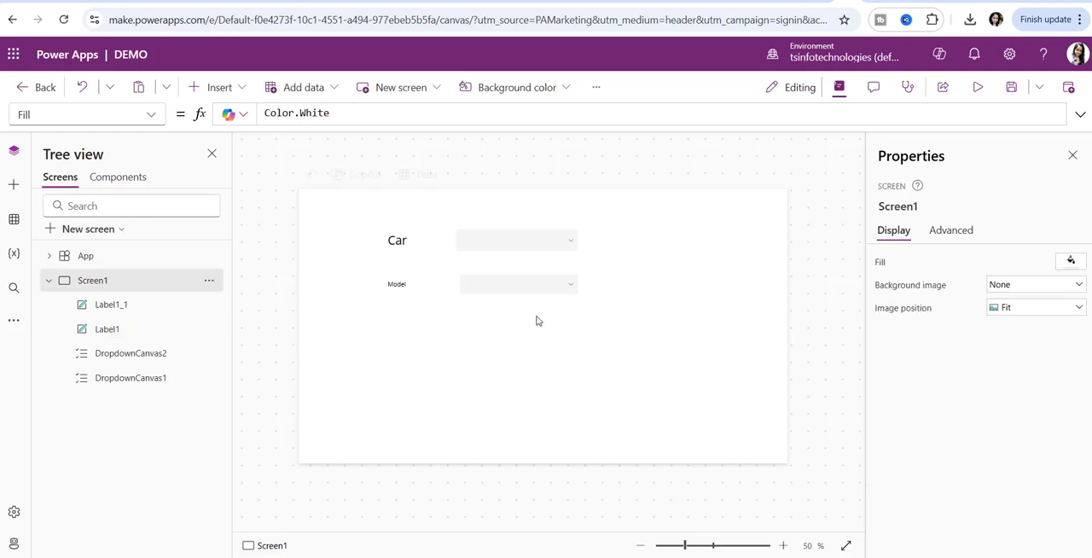
- Set the Model label's font size to 25
left_click(416, 287)
left_click_drag(1050, 310, 1003, 314)
type("25")
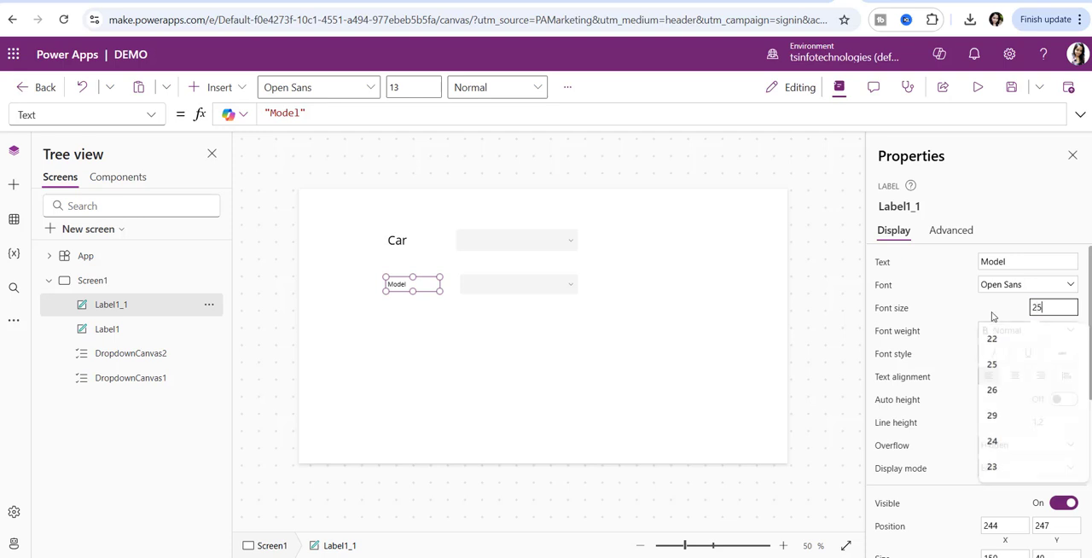
left_click(348, 228)
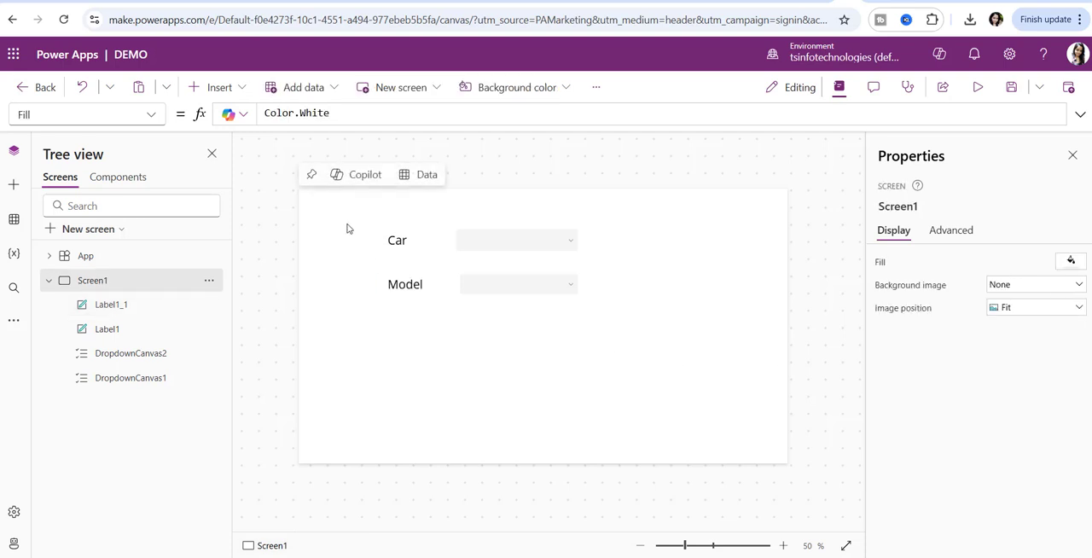
- Copy the ClearCollect formula for CarByModel from the Notepad notes into the App object's OnStart property and format the formula text
left_click(161, 118)
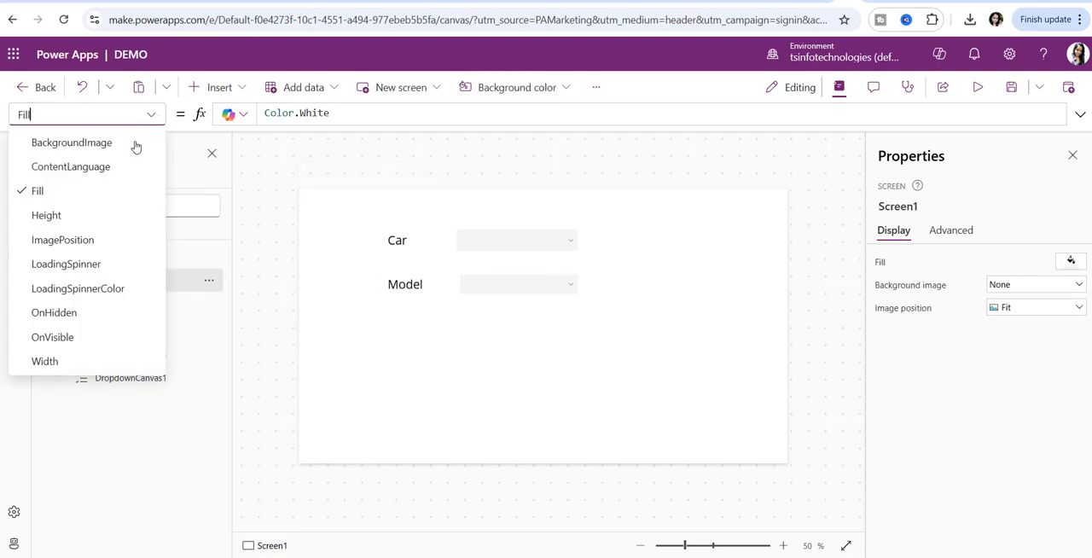
left_click(310, 316)
left_click(89, 255)
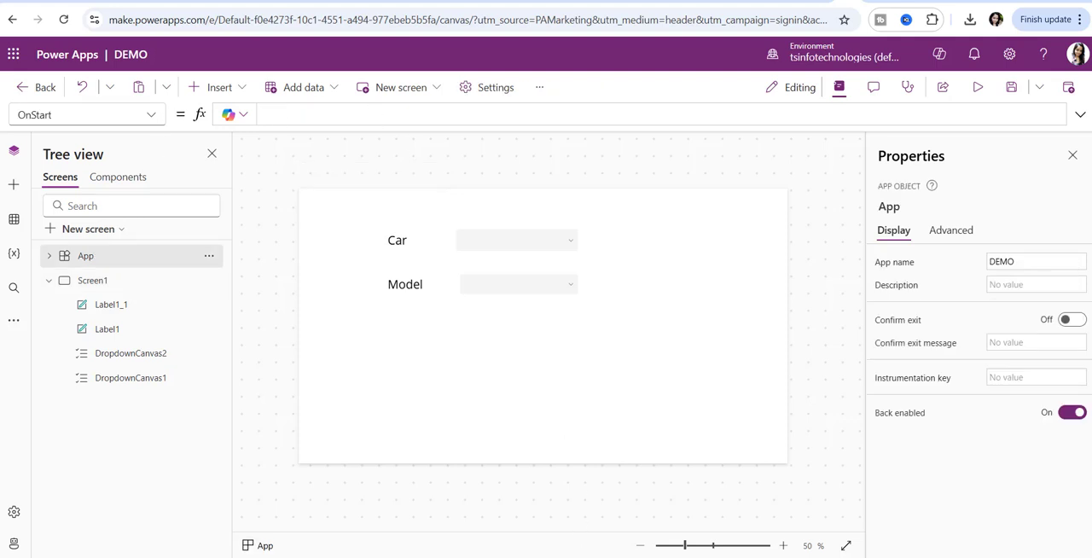
key("alt+Tab")
left_click_drag(415, 218, 838, 287)
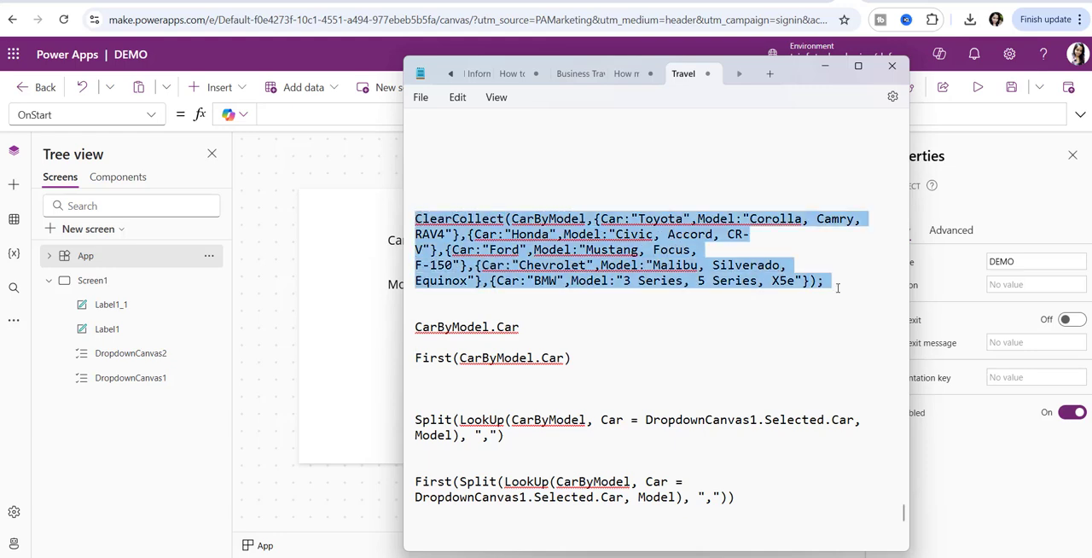
left_click(825, 71)
left_click(335, 117)
key("ctrl+v")
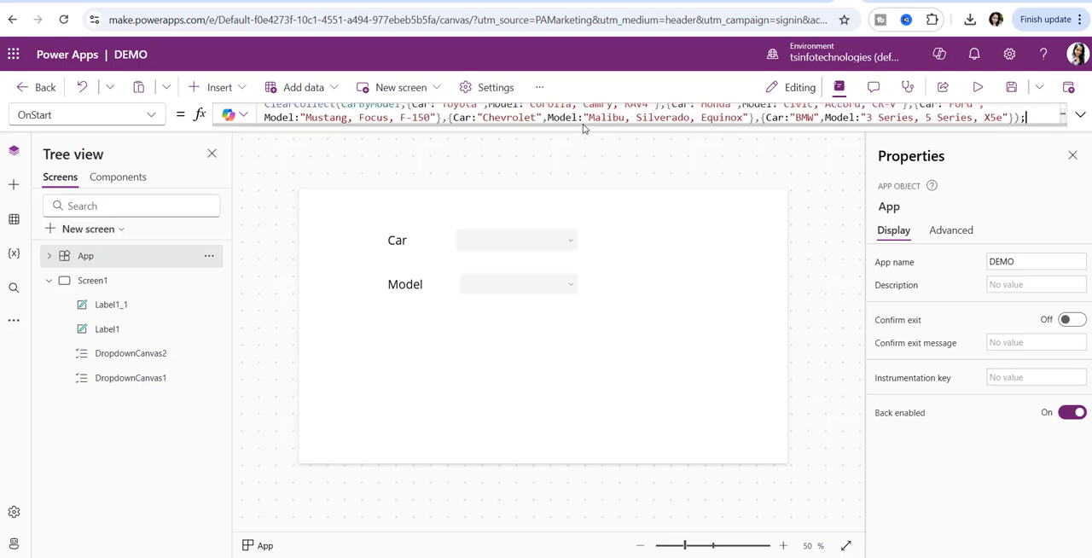
left_click_drag(586, 127, 597, 411)
left_click(246, 251)
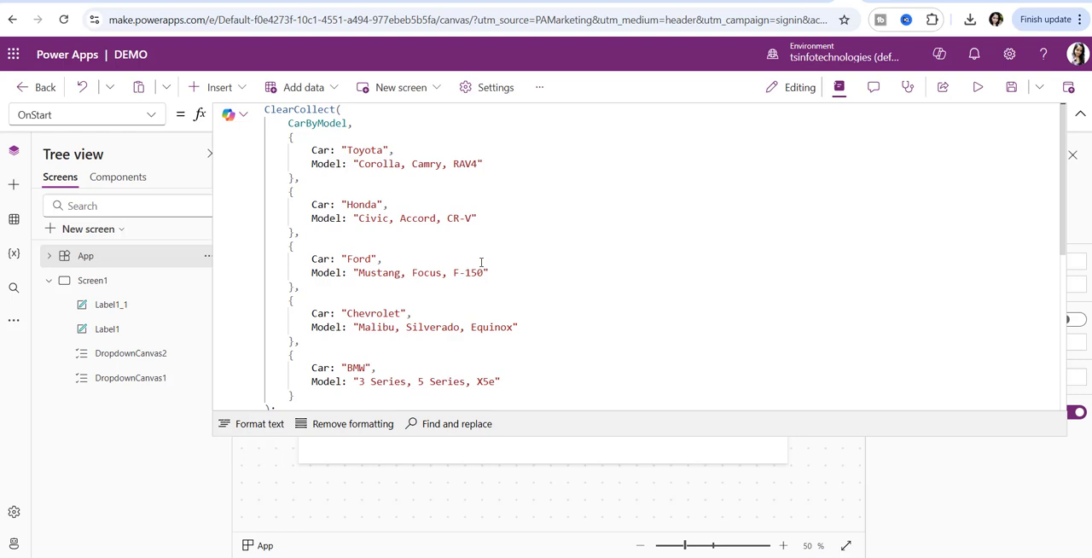
- Review the collection name and the Car and Model fields in the OnStart formula, and collapse the expanded formula
double_click(308, 123)
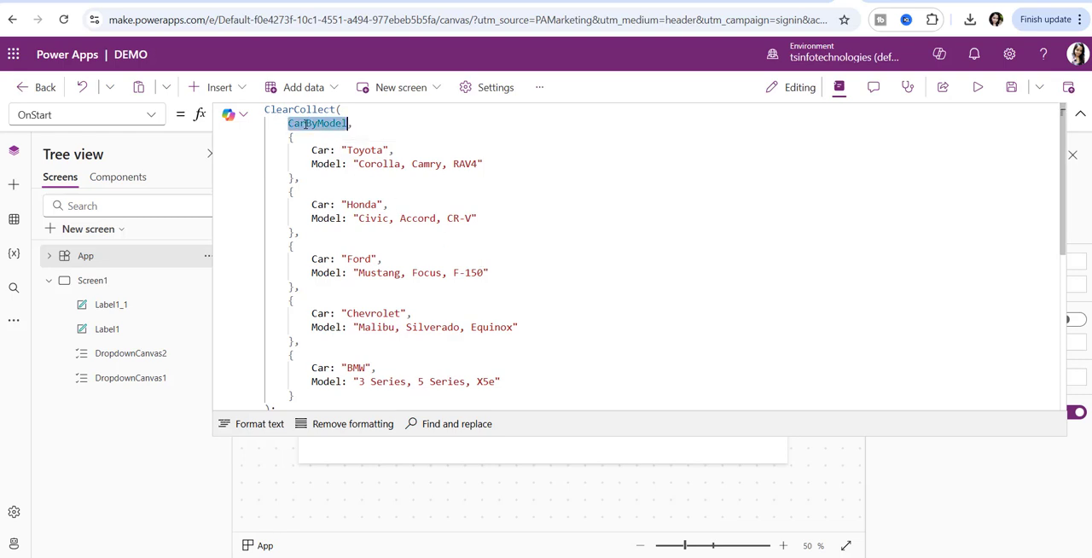
left_click(314, 150)
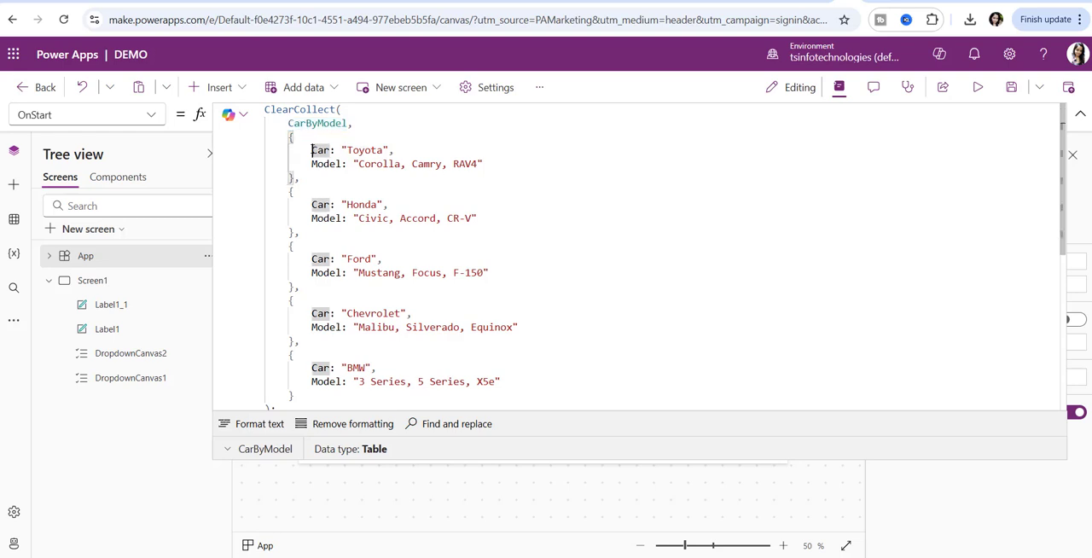
left_click_drag(312, 164, 480, 167)
left_click(329, 164)
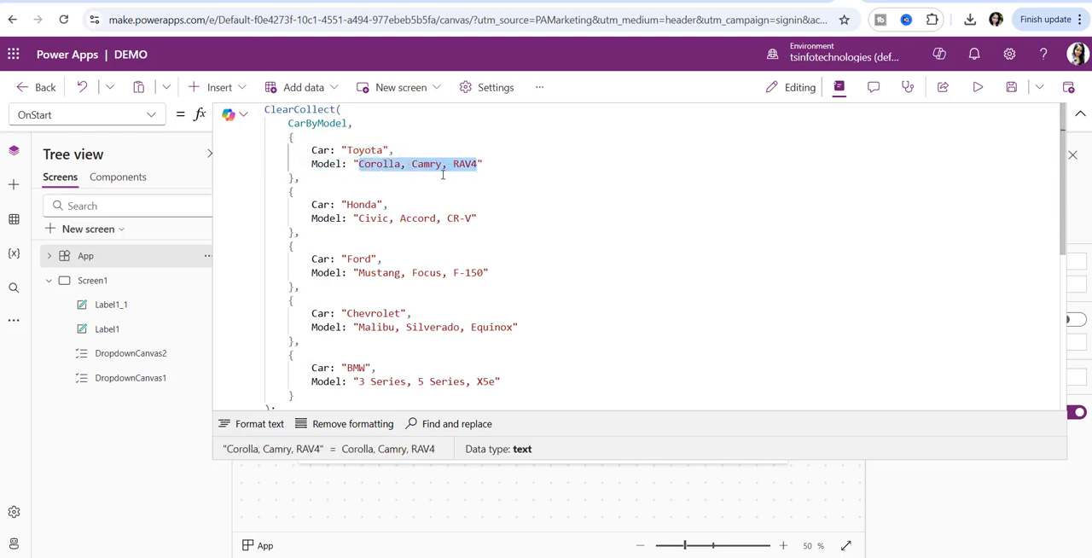
left_click(614, 231)
left_click(1080, 115)
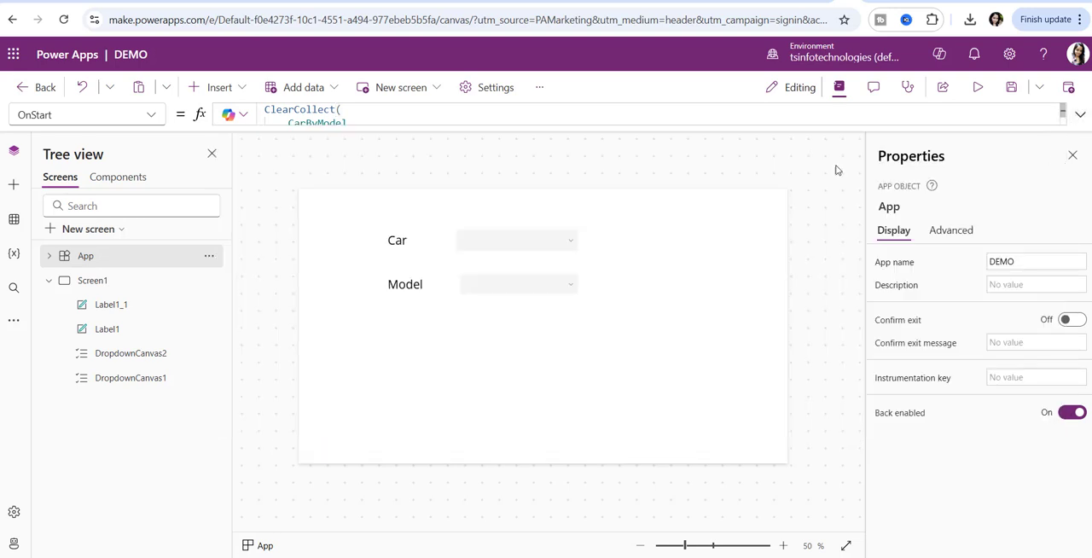
- Run the App object's OnStart and inspect the table of the CarByModel collection
left_click(209, 258)
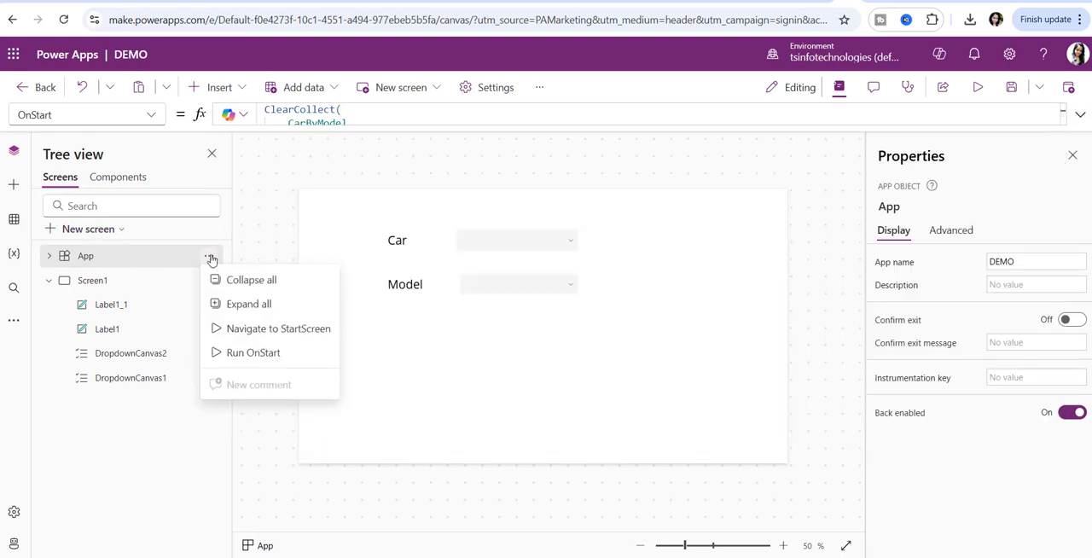
left_click(253, 353)
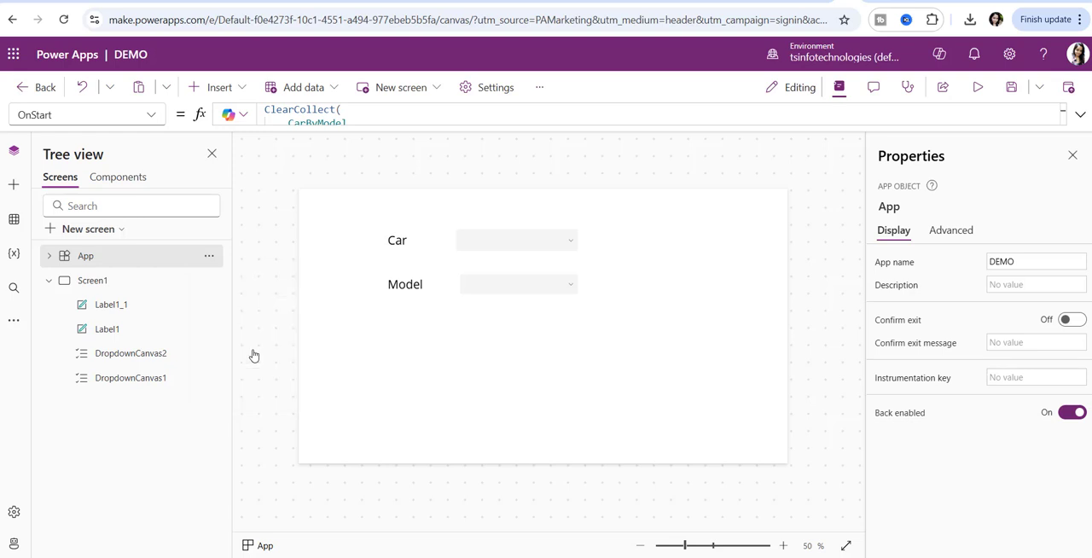
left_click(13, 256)
left_click(43, 320)
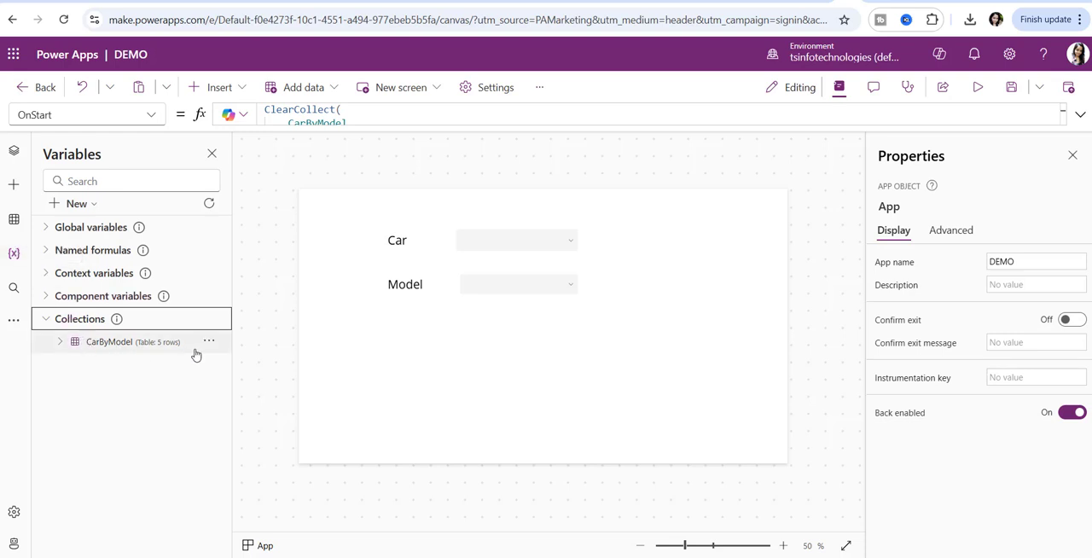
left_click(210, 343)
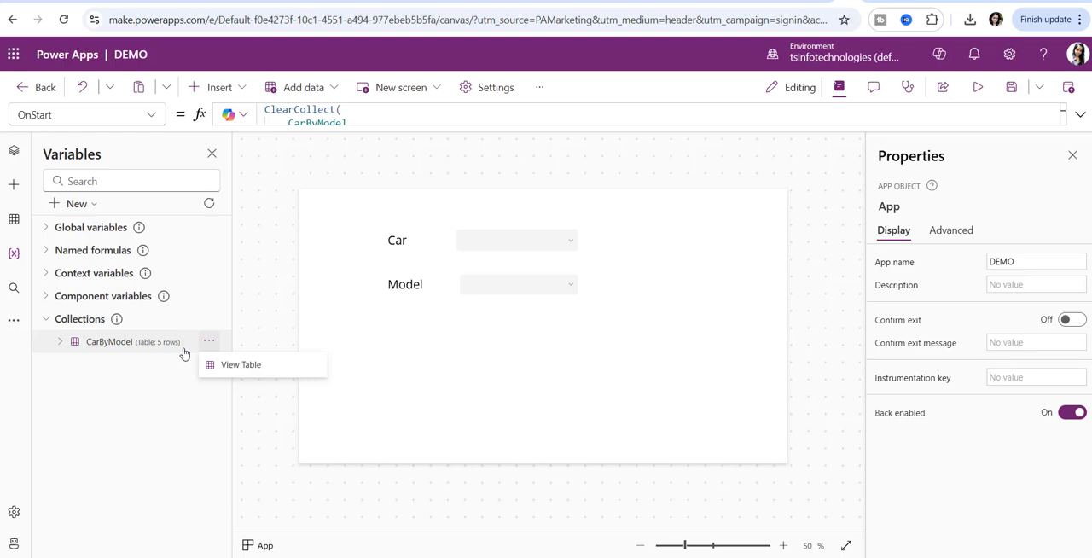
left_click(229, 366)
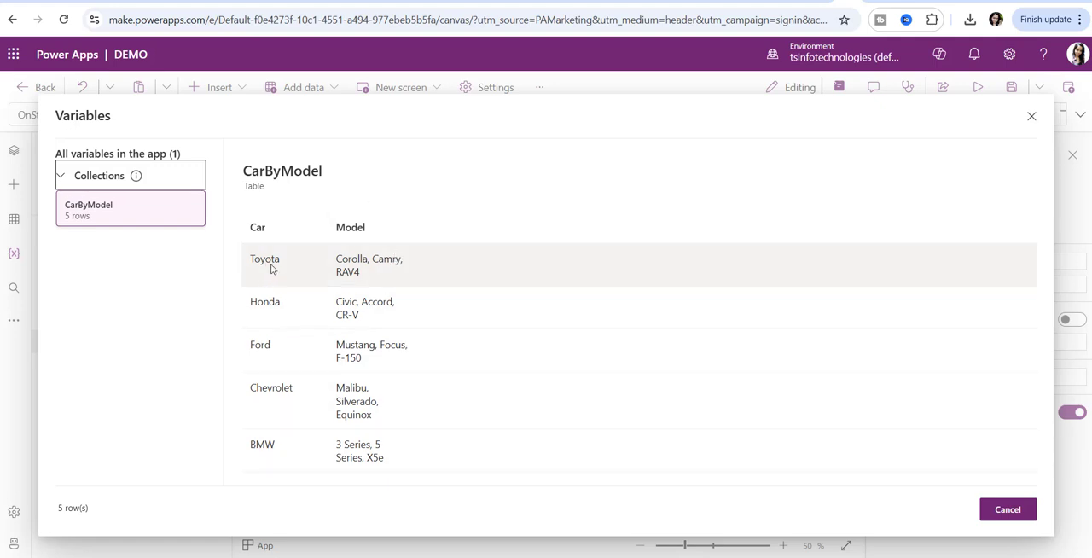
left_click(995, 505)
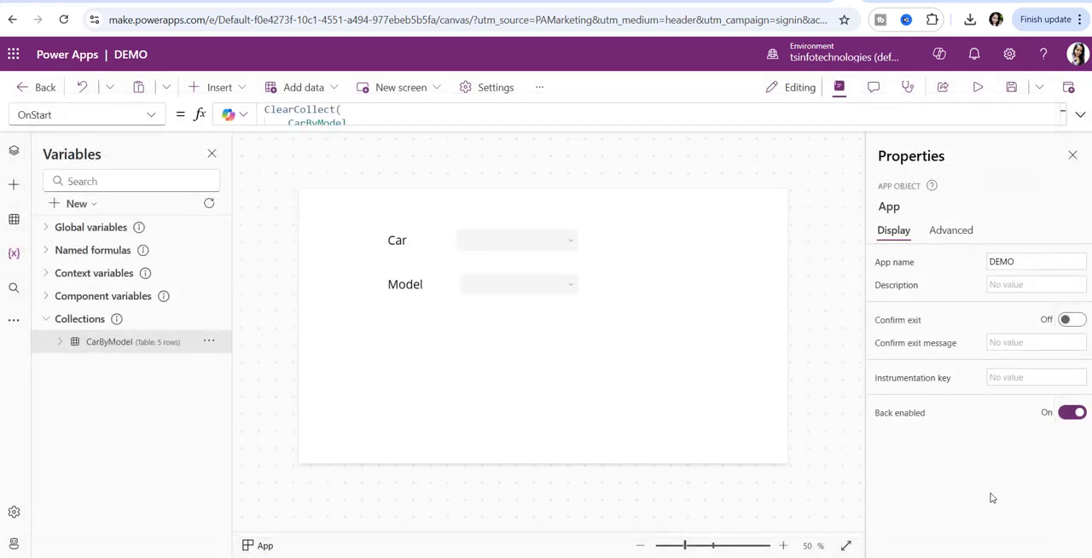
- Replace the Car dropdown's Items formula with CarByModel.Car
left_click(492, 246)
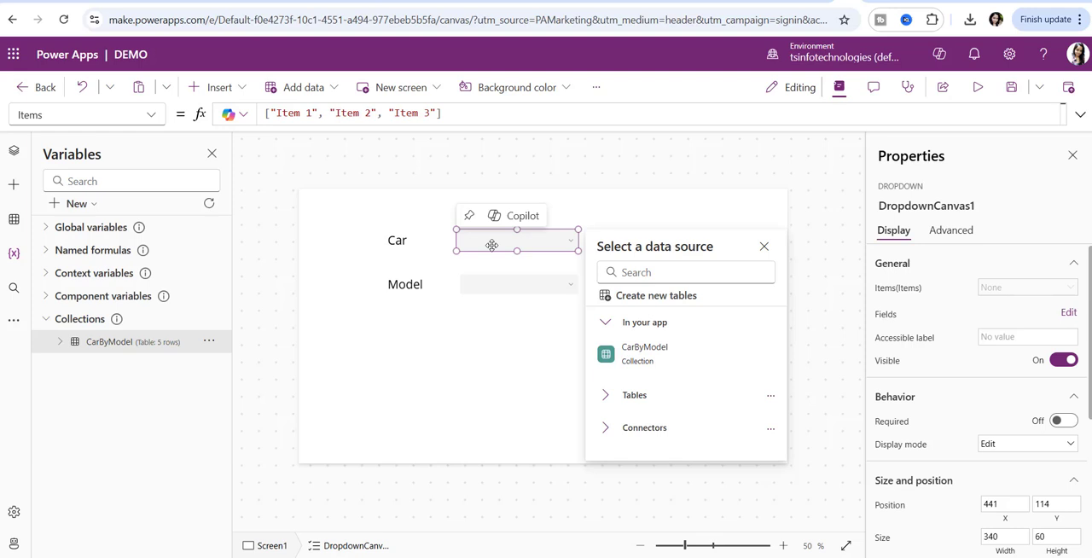
left_click(401, 115)
key("ctrl+a")
key("BackSpace")
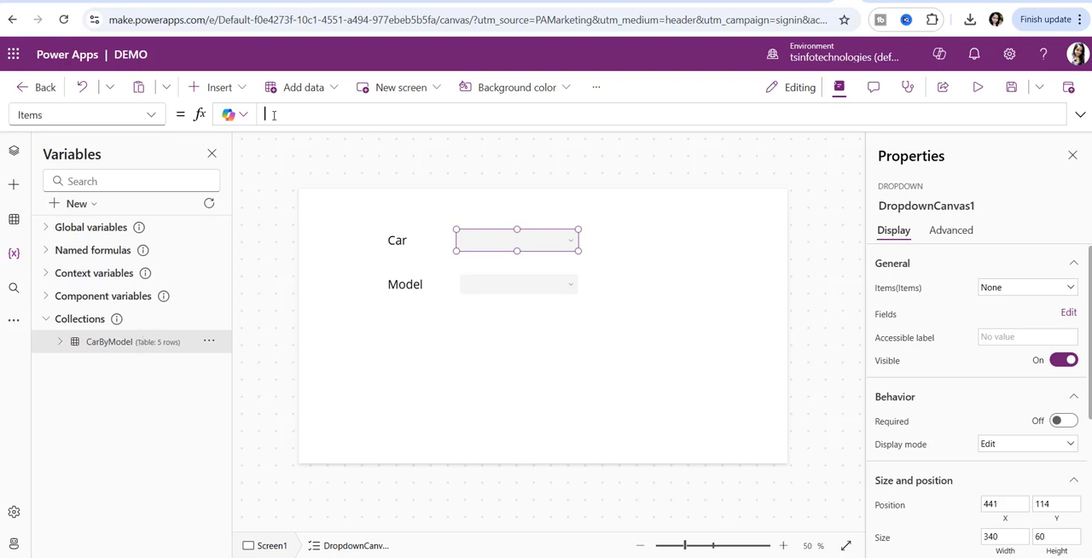
type("CarByModel.")
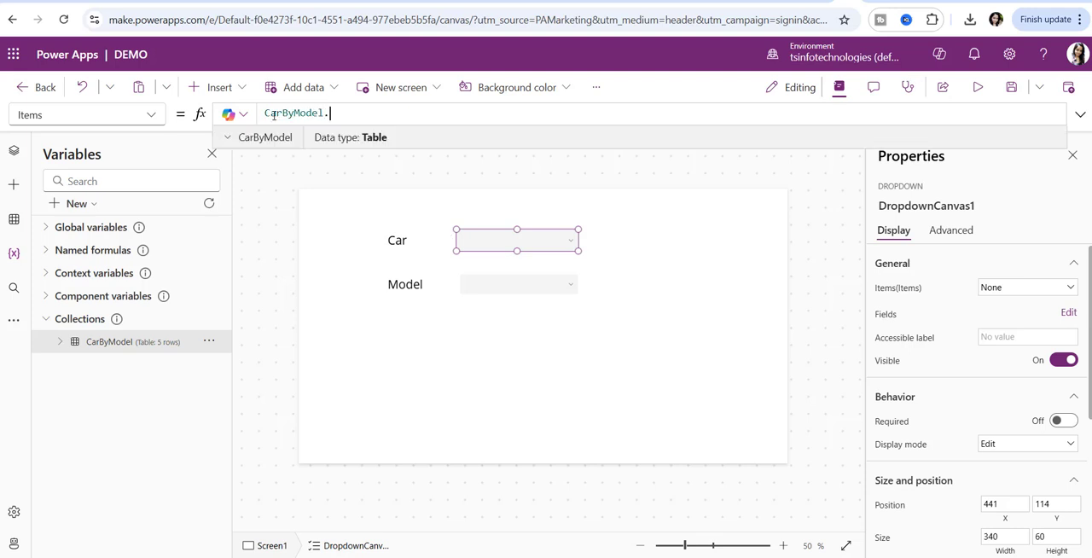
type("Car")
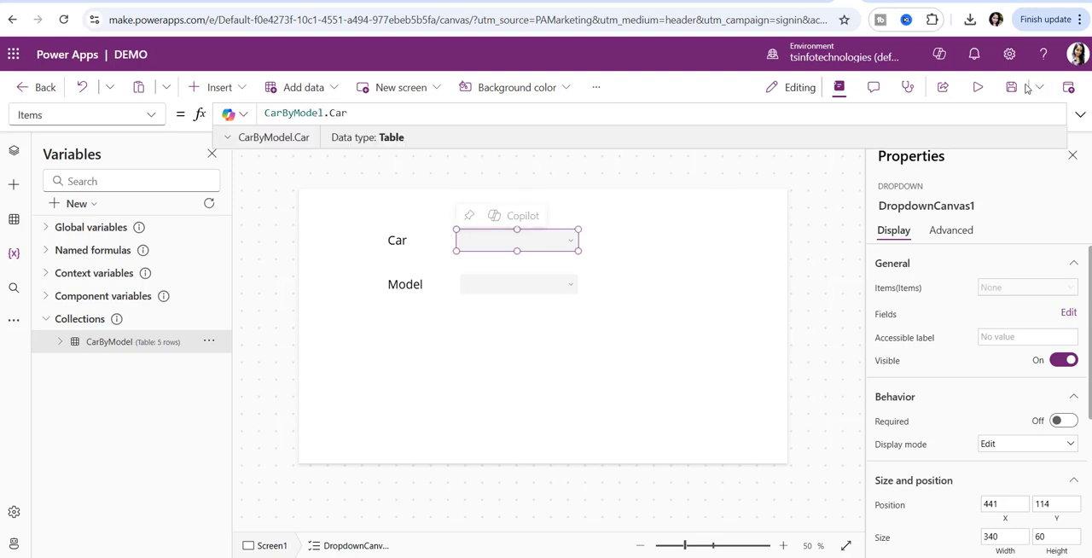
- Preview the app, check the choices in the Car dropdown, and return to editing
left_click(978, 87)
left_click(575, 188)
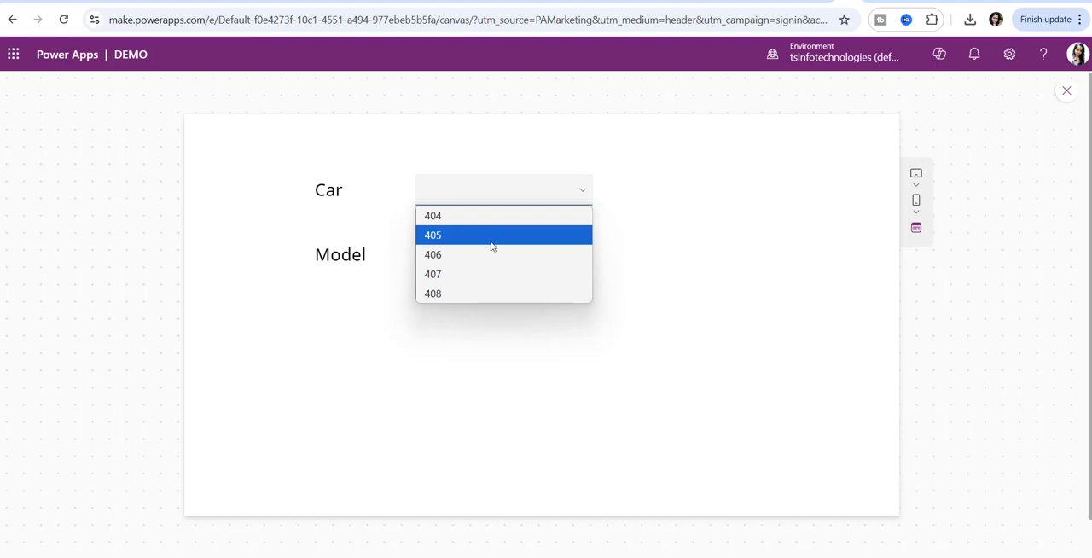
left_click(729, 263)
left_click(1063, 94)
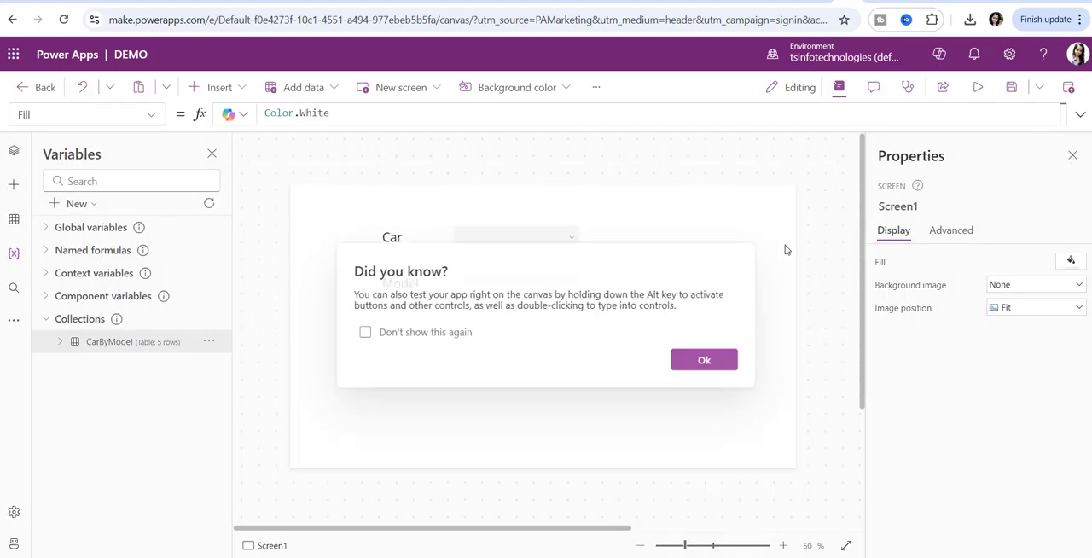
left_click(704, 359)
- Add the Car field to the Car dropdown's displayed fields
left_click(512, 245)
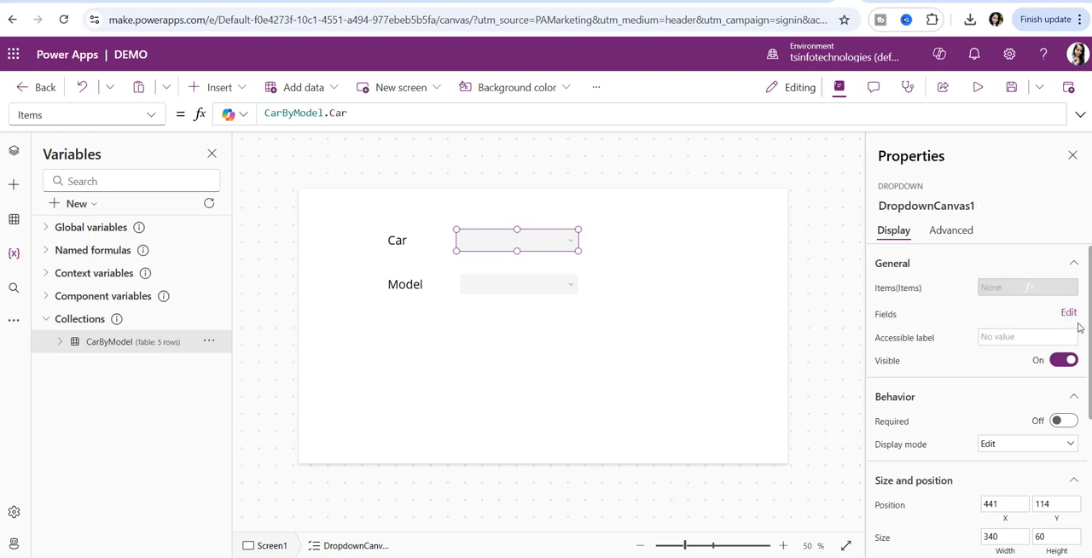
left_click(1068, 314)
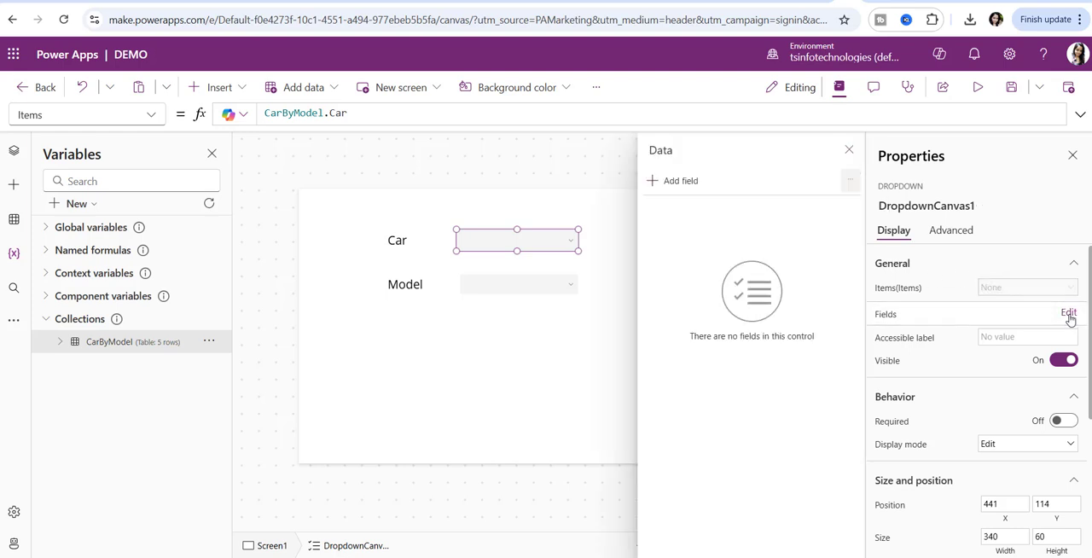
left_click(680, 181)
left_click(667, 269)
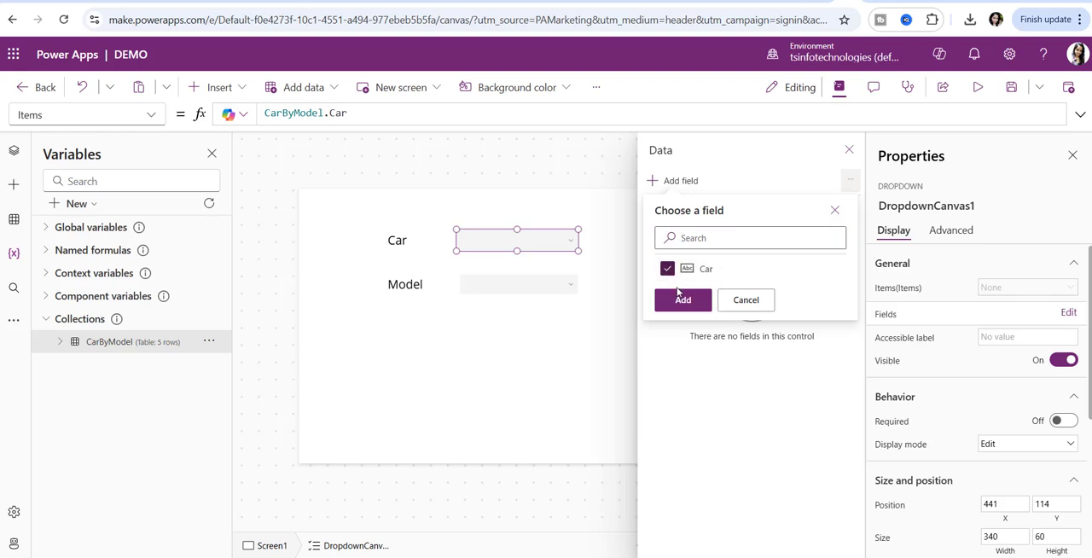
left_click(683, 301)
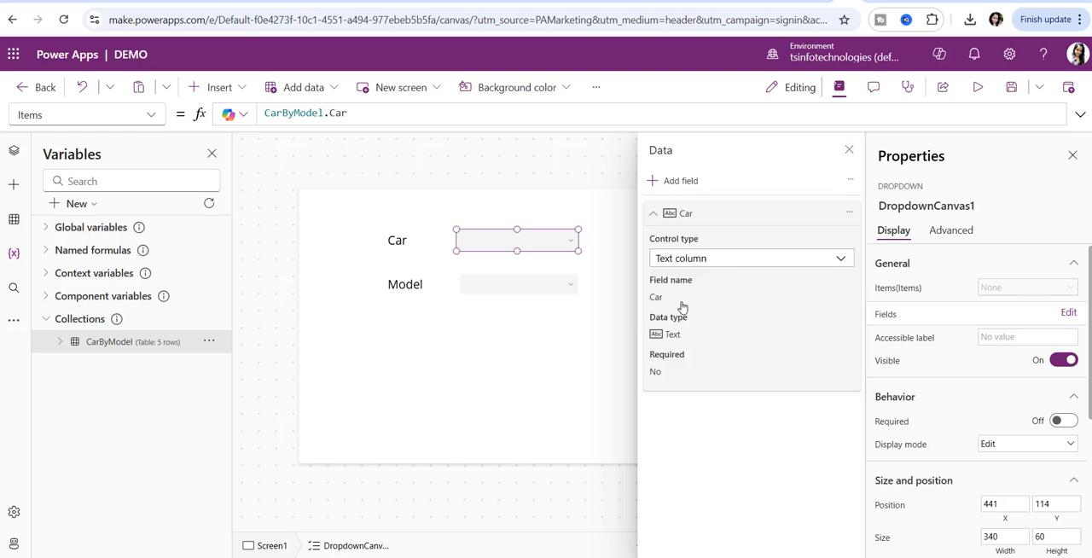
- Preview the app, check the choices in the Car dropdown, and return to editing
left_click(978, 87)
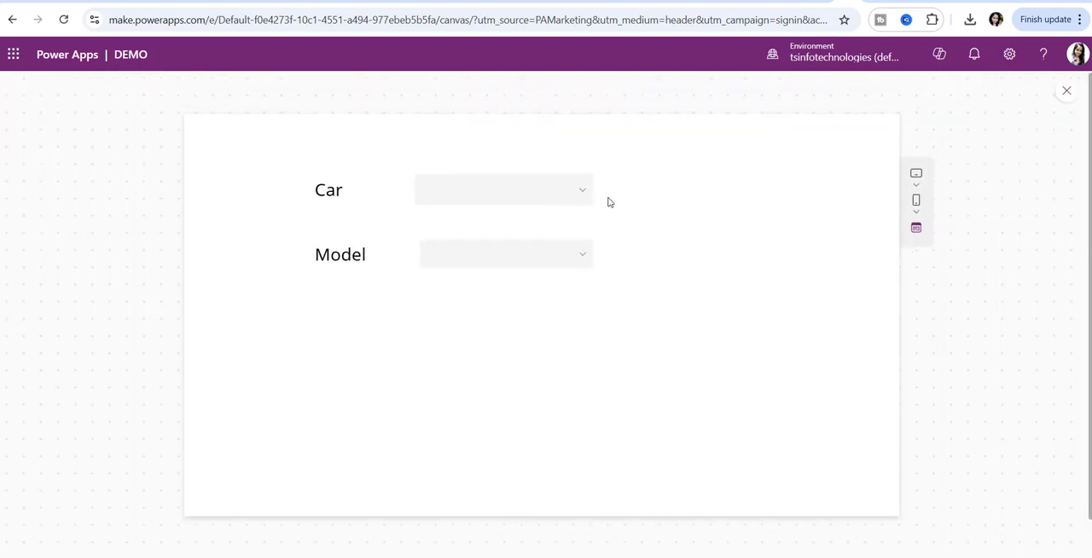
left_click(551, 189)
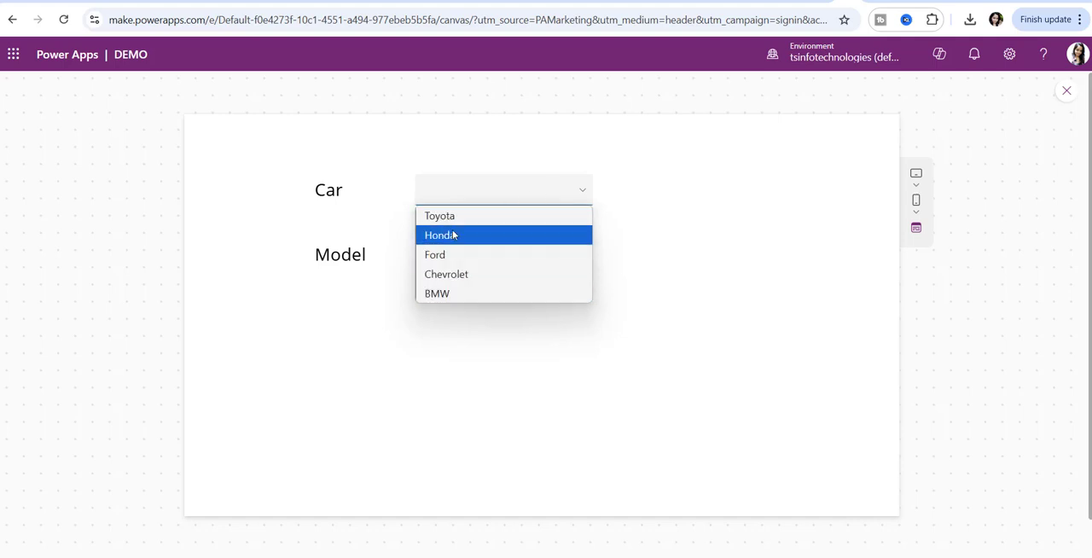
left_click(760, 238)
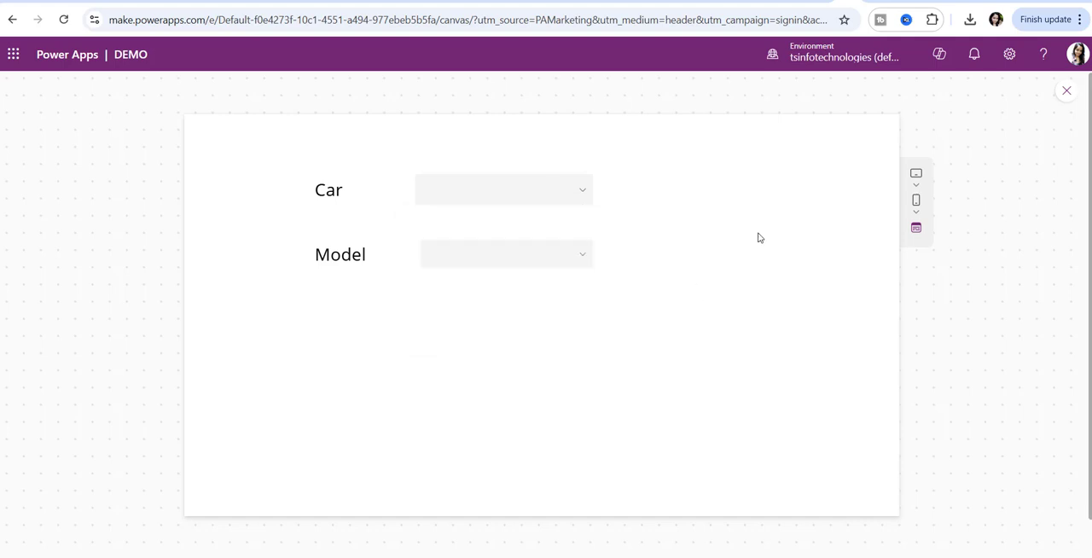
left_click(1066, 99)
left_click(708, 361)
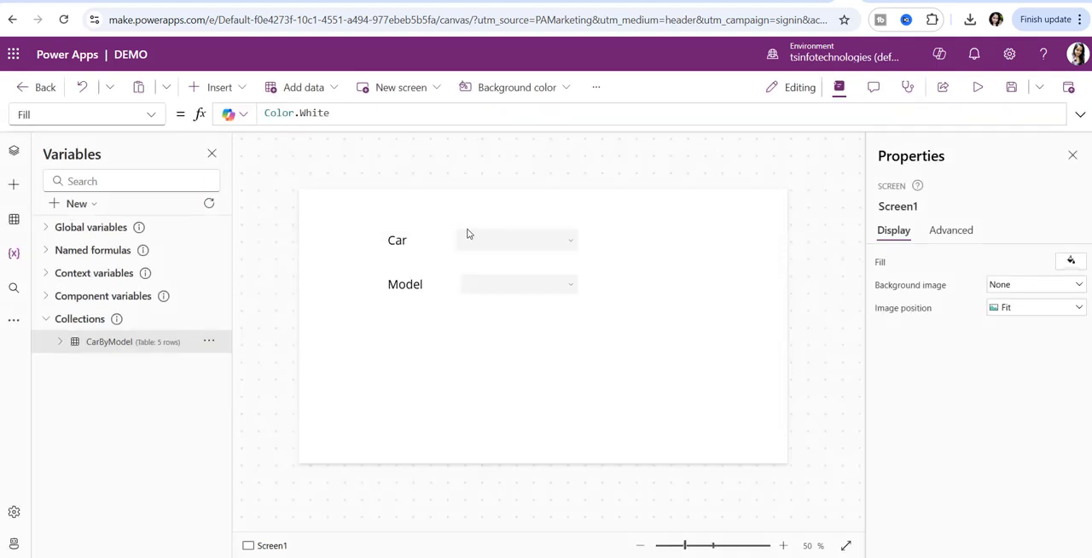
left_click(507, 244)
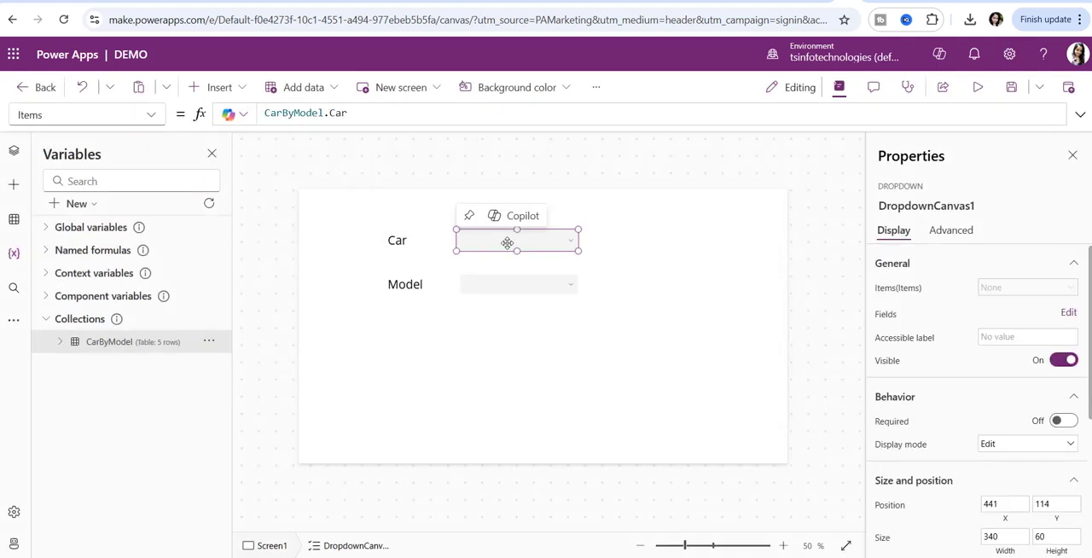
left_click(153, 114)
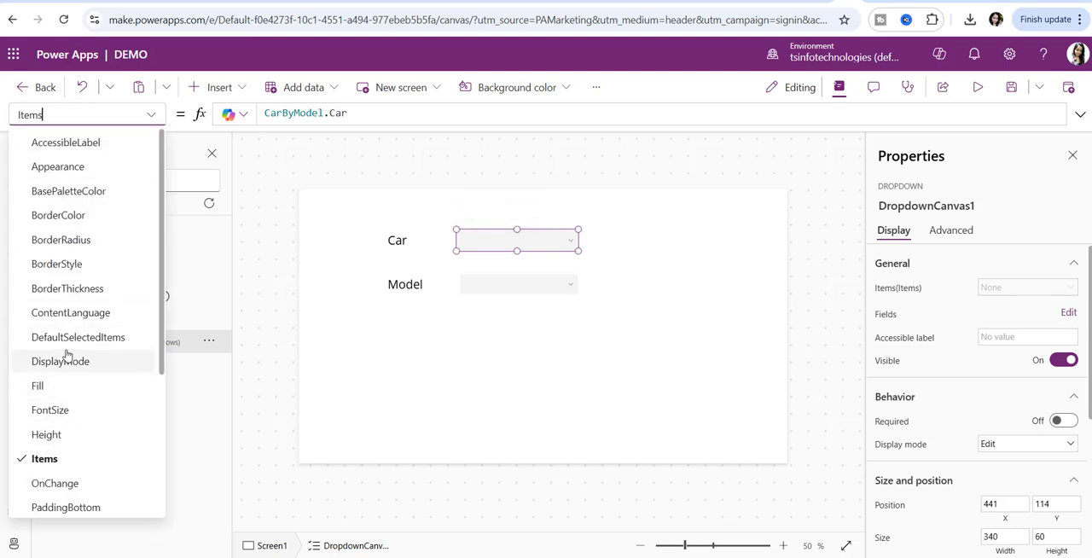
left_click(670, 258)
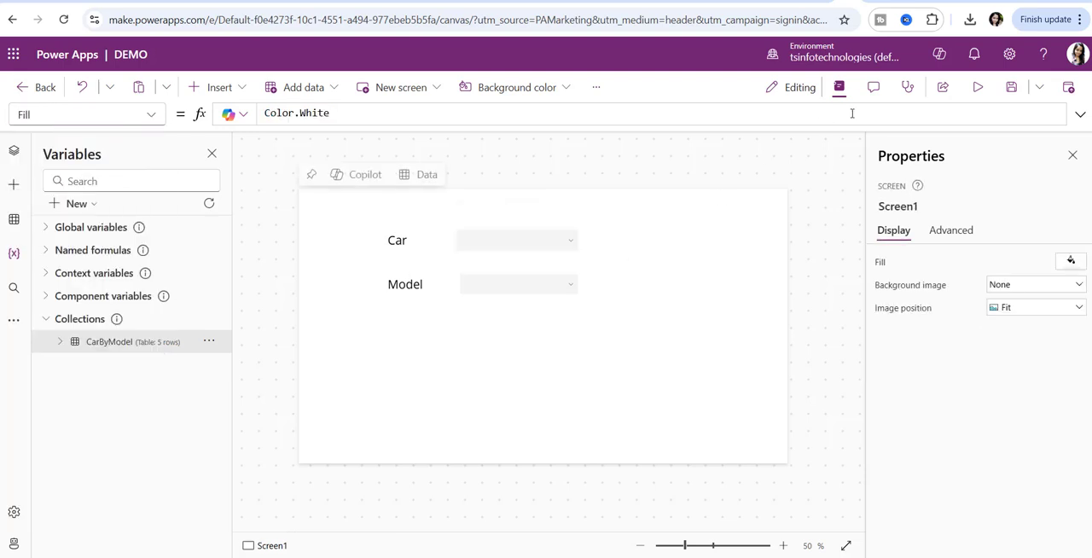
left_click(943, 87)
left_click(709, 343)
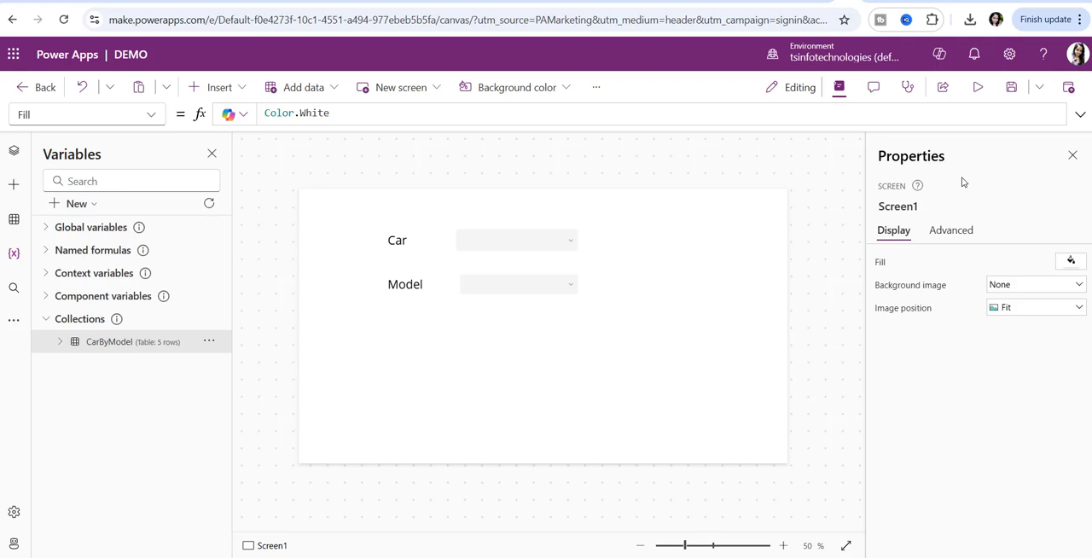
- Run the preview again to check whether the Car dropdown has a default selection, and return to editing
left_click(978, 87)
left_click(507, 194)
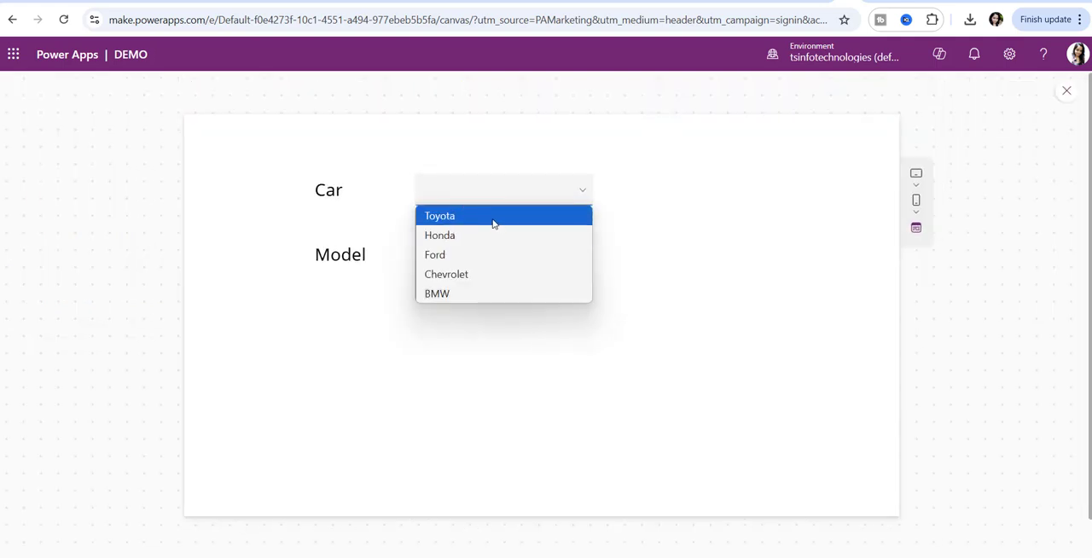
left_click(602, 221)
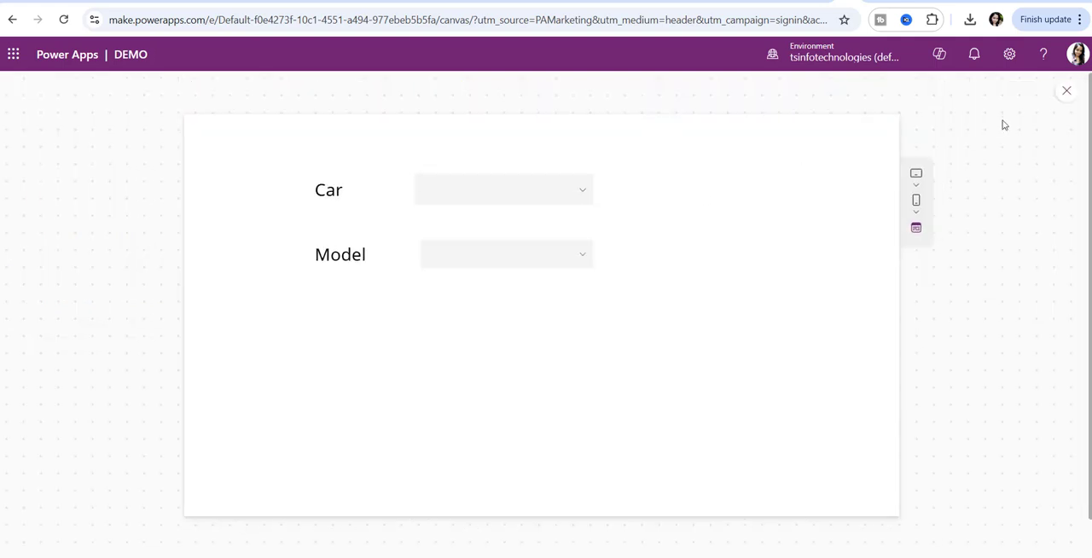
left_click(1067, 94)
left_click(705, 361)
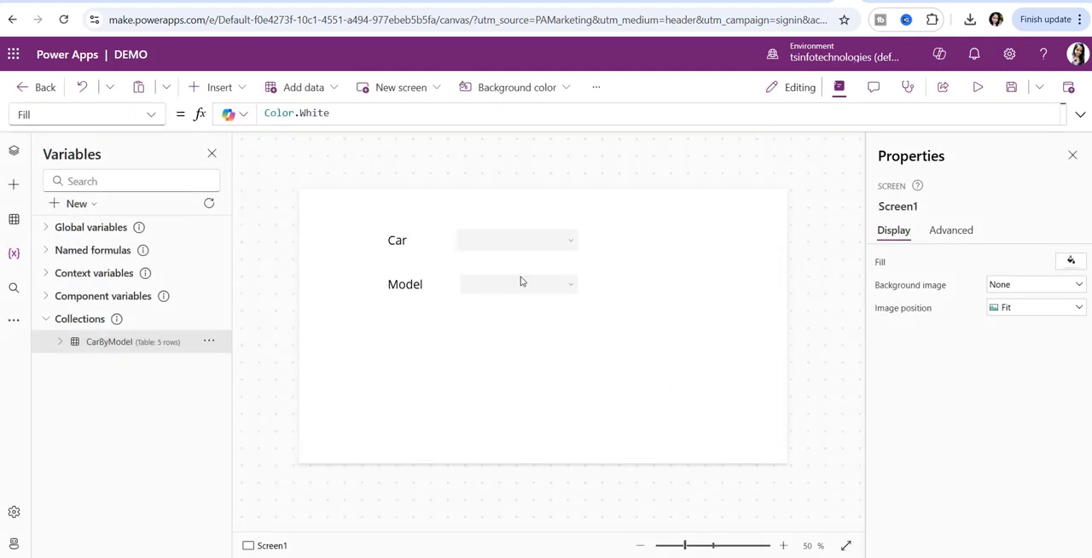
- Set the Car dropdown's DefaultSelectedItems property to First(CarByModel.Car), copying the formula from the Travel notes in Notepad
left_click(474, 247)
left_click(148, 114)
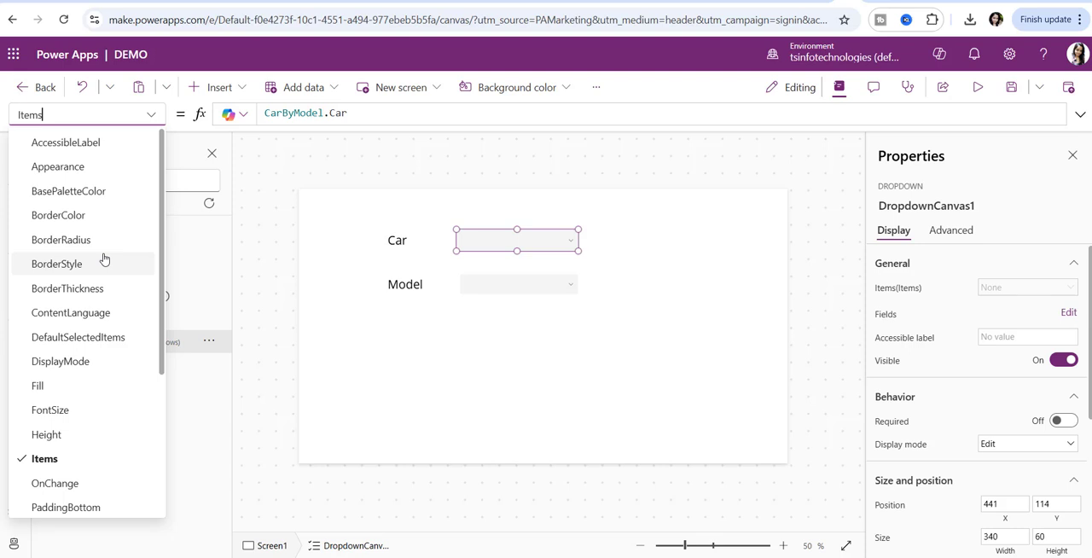
left_click(87, 344)
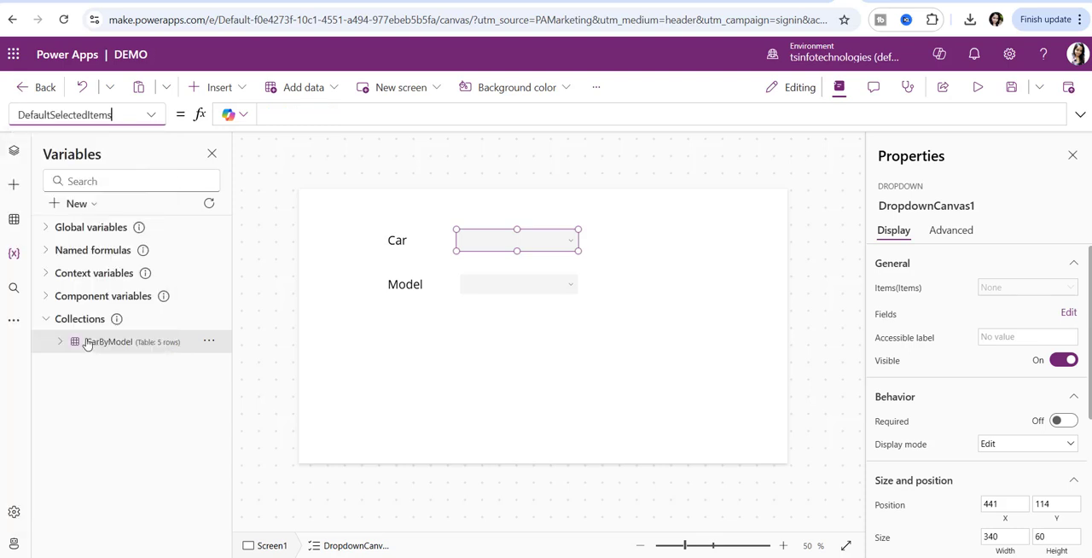
left_click(331, 121)
key("alt+Tab")
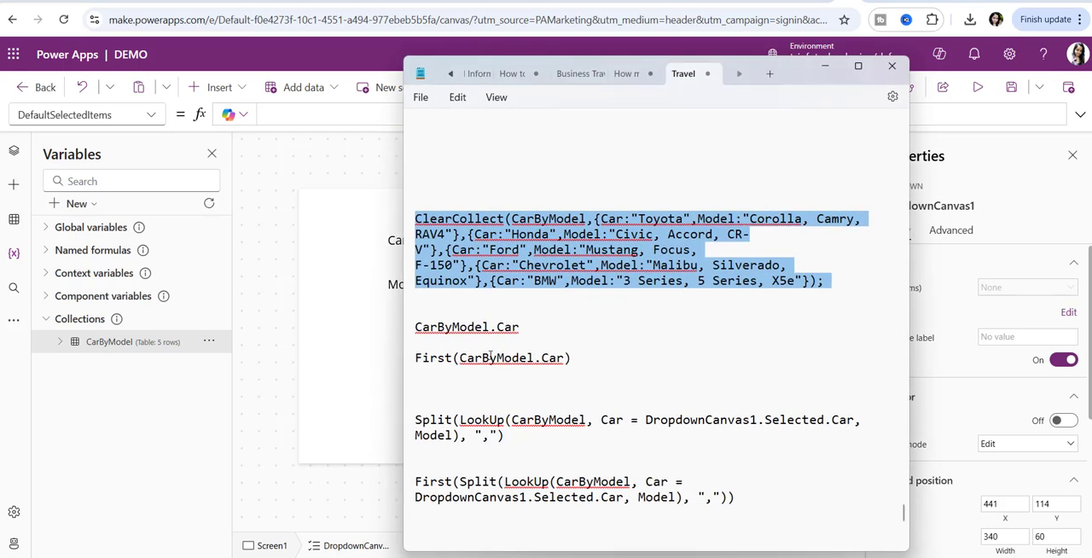
left_click(491, 359)
triple_click(478, 365)
key("ctrl+c")
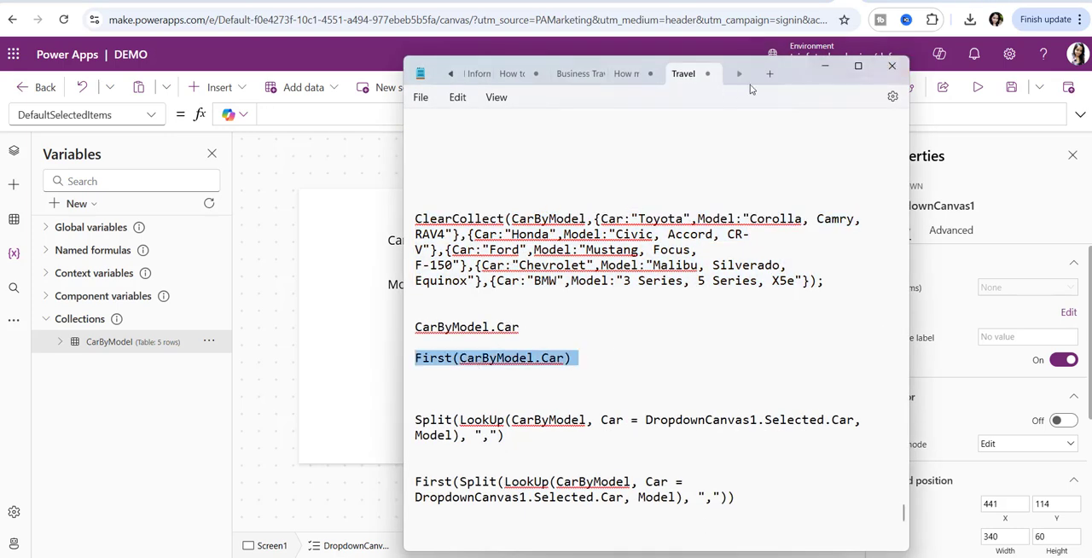
left_click(826, 71)
left_click(478, 109)
key("ctrl+v")
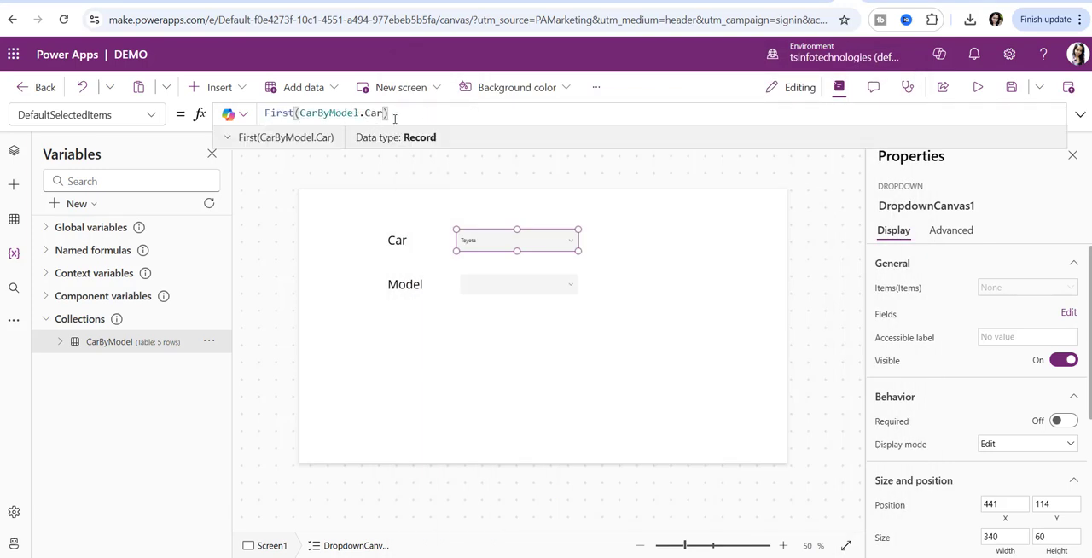
key("ctrl+a")
left_click(634, 199)
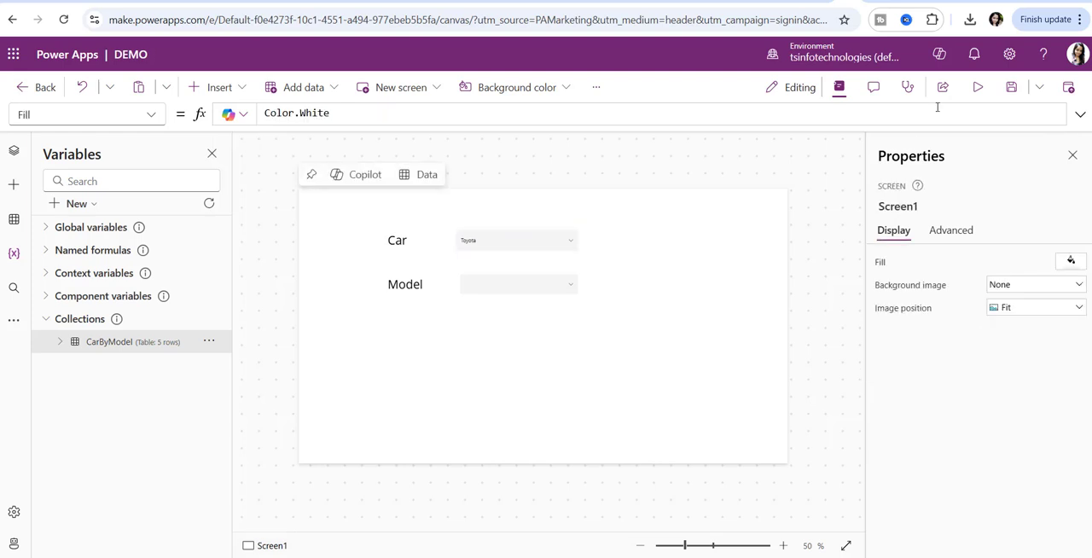
- Preview the app, check the Car dropdown's default selection and its list of choices, and return to editing
left_click(978, 87)
left_click(571, 188)
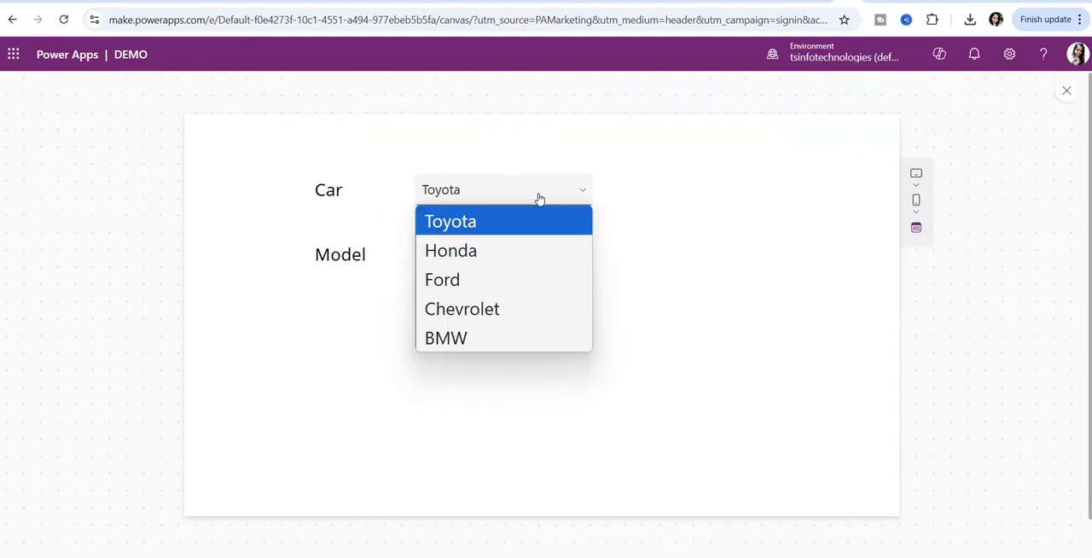
left_click(610, 218)
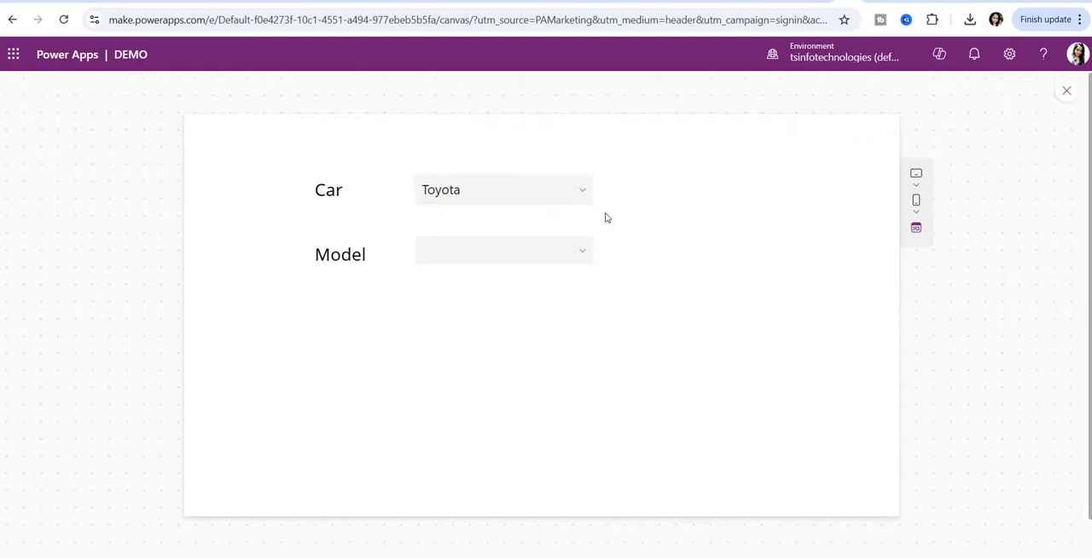
left_click(1065, 92)
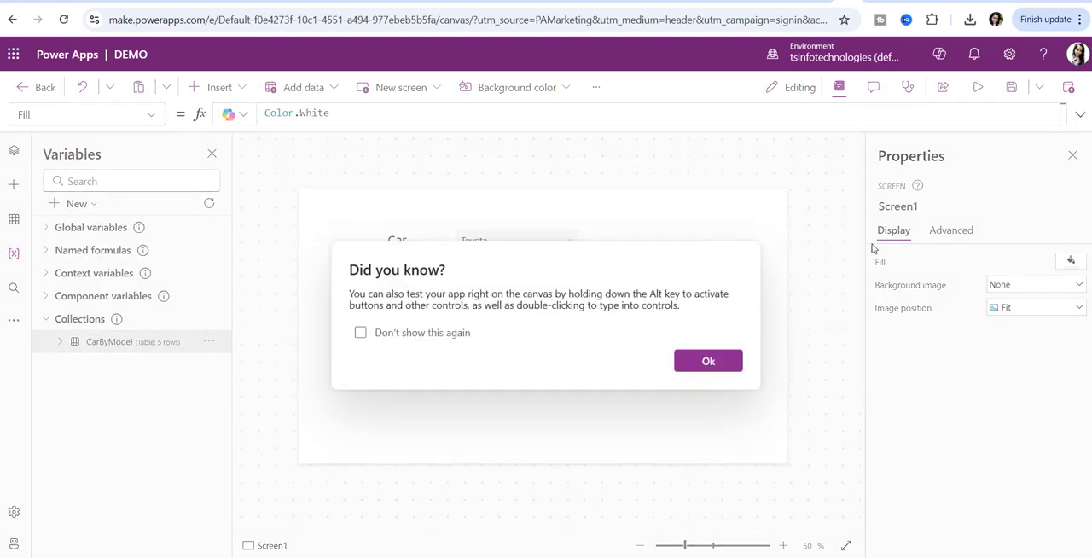
left_click(732, 365)
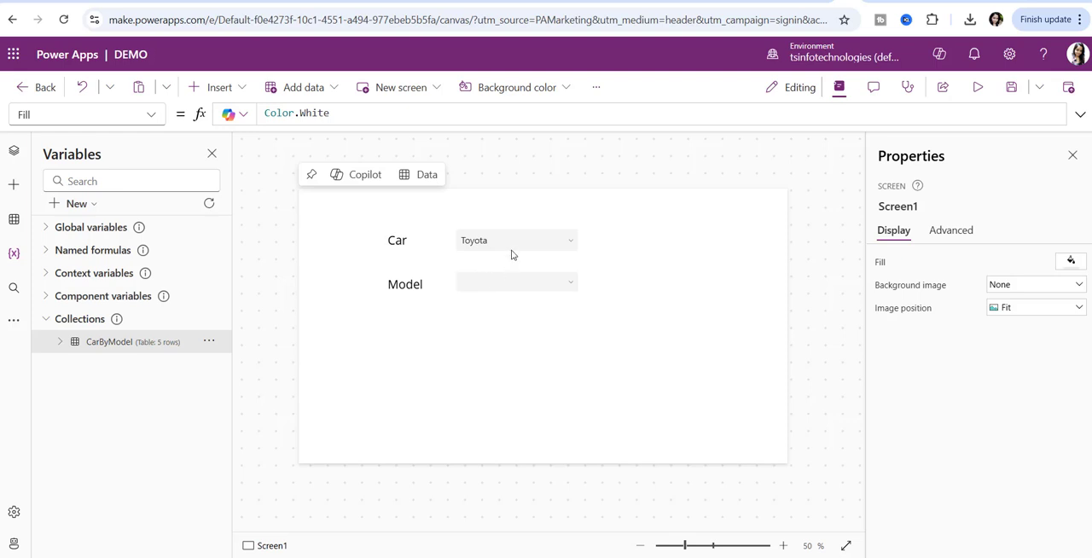
- In the app preview, select Ford as the Car, check the choices in the Model dropdown, and return to editing
left_click(978, 87)
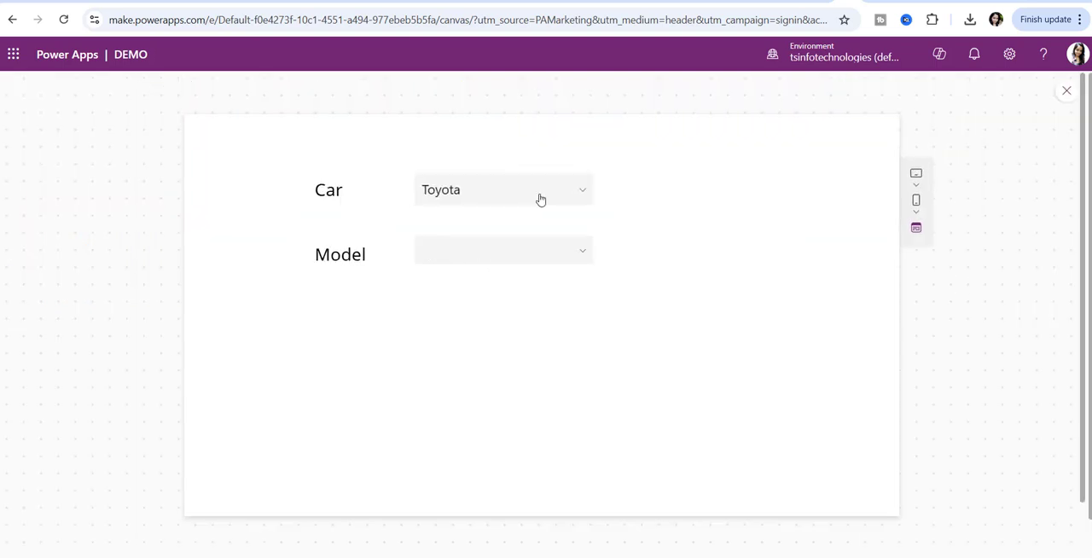
left_click(536, 196)
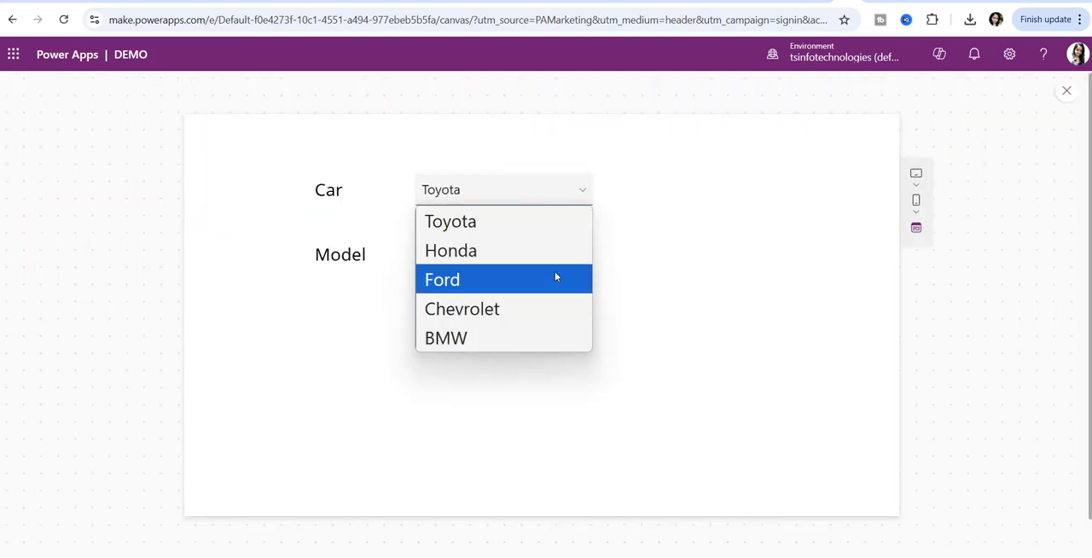
left_click(555, 276)
left_click(529, 249)
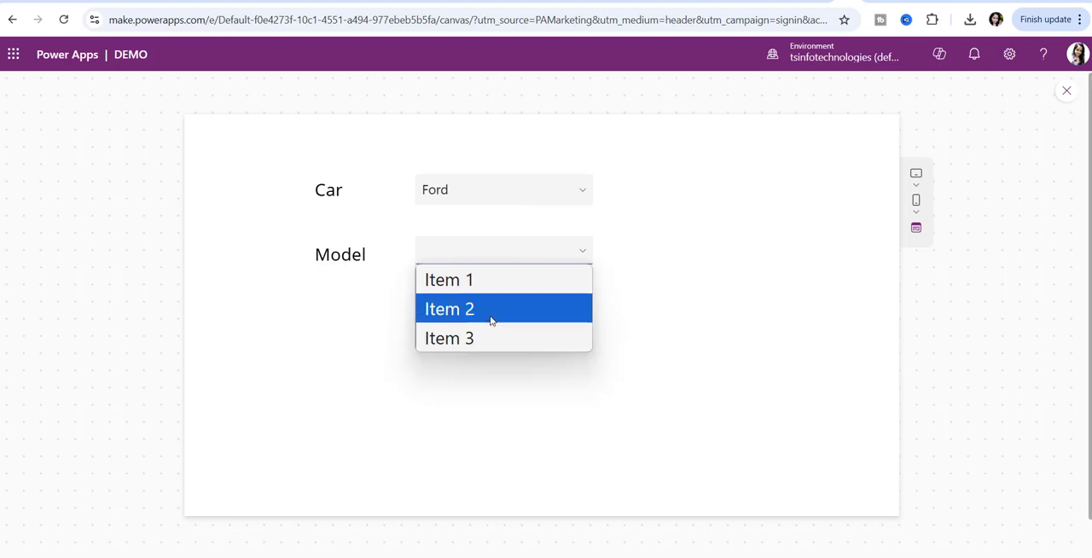
left_click(616, 290)
left_click(1067, 90)
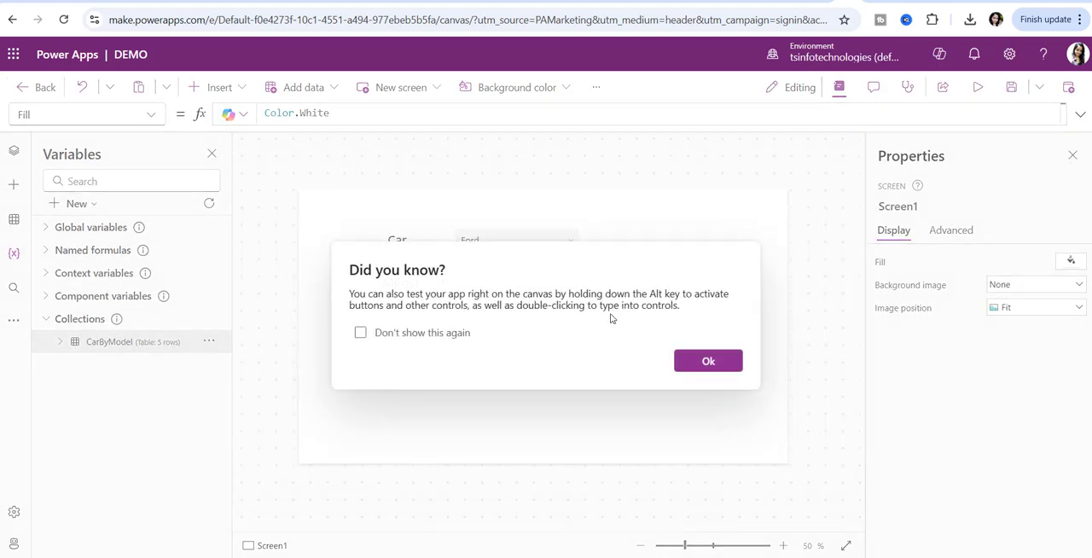
left_click(685, 369)
- Replace the Model dropdown's Items formula with Split(LookUp(CarByModel, Car = DropdownCanvas1.Selected.Car, Model), ","), copied from the Travel notes in Notepad
left_click(642, 556)
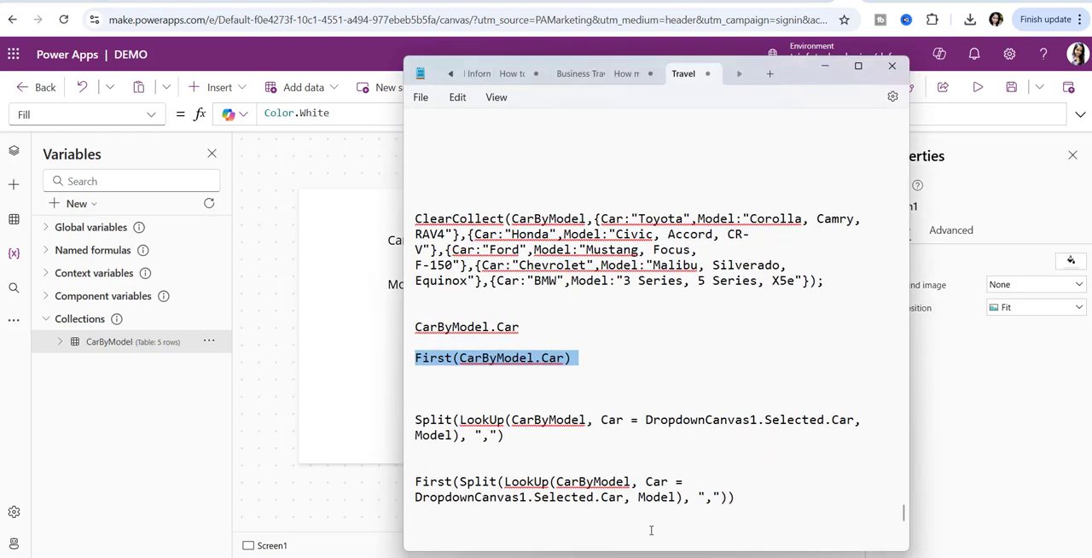
triple_click(437, 426)
key("ctrl+c")
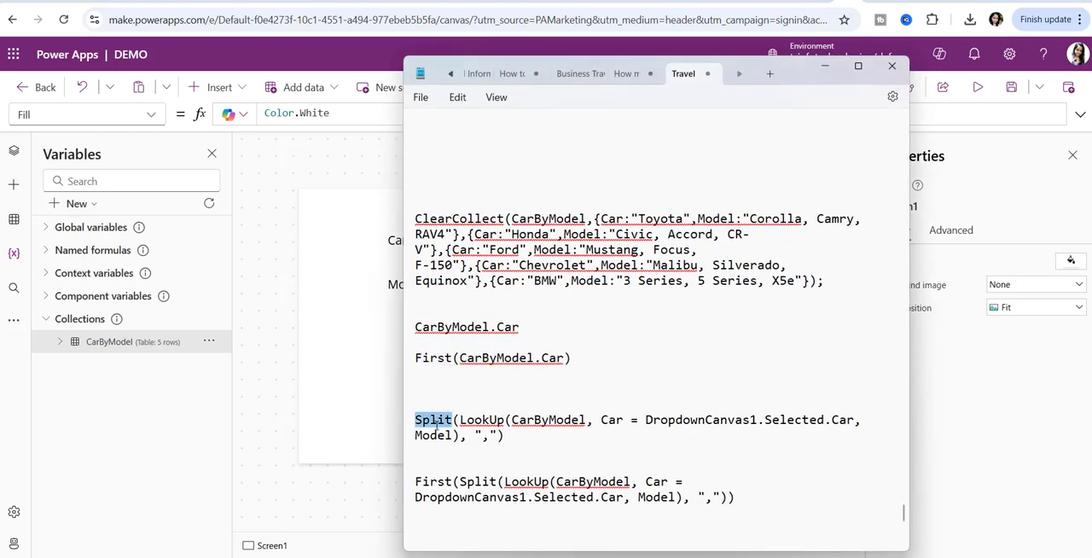
left_click(824, 67)
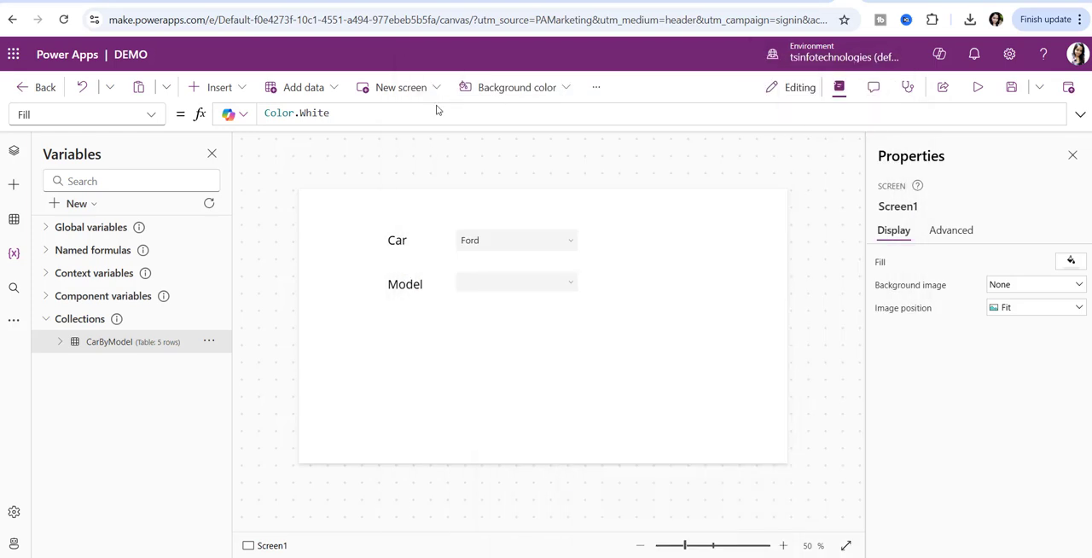
left_click(491, 292)
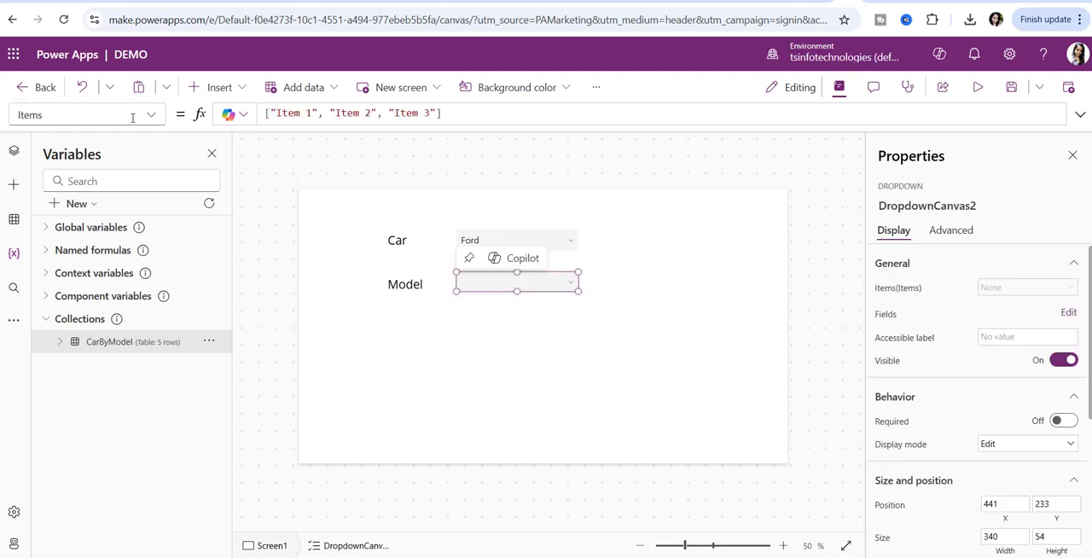
triple_click(322, 113)
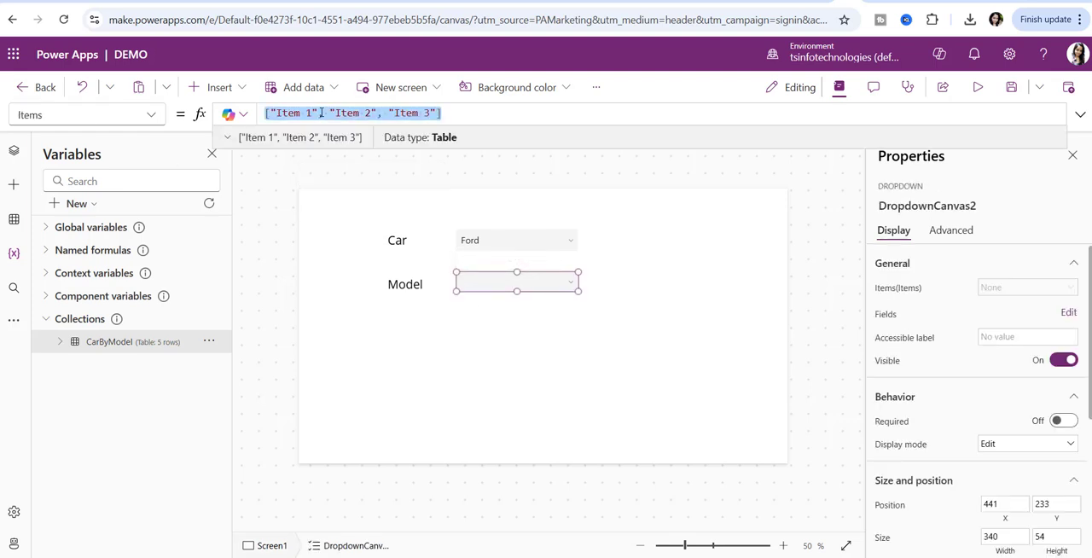
key("ctrl+v")
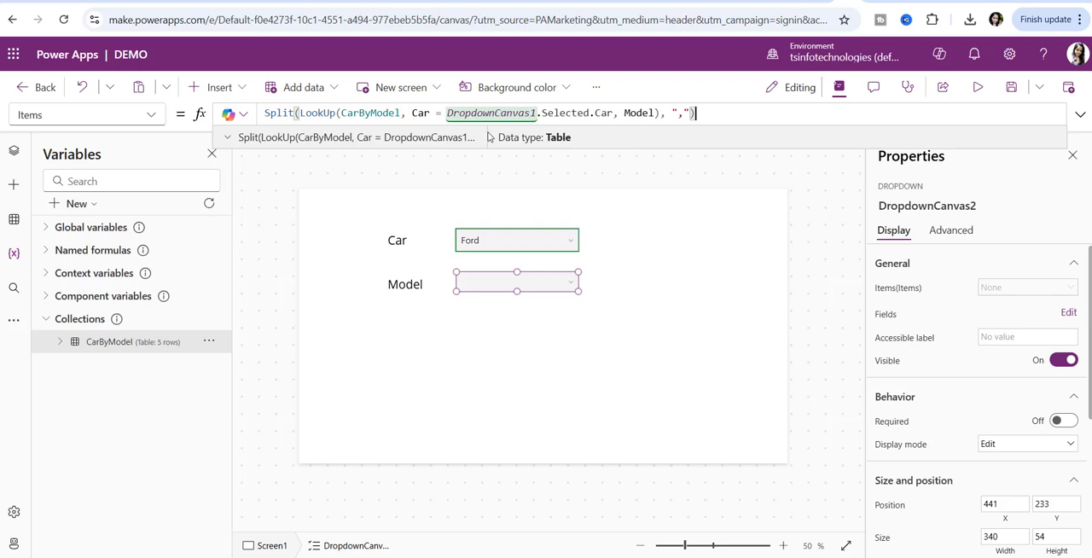
left_click(275, 352)
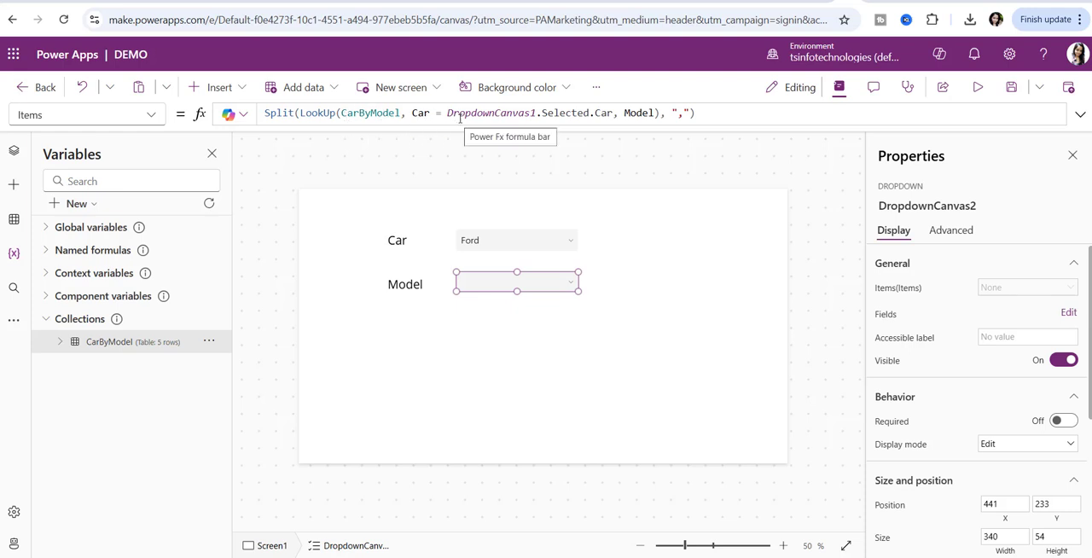
- Review the Car dropdown that the Model dropdown's Items formula refers to, and the formula's Model argument
left_click(490, 248)
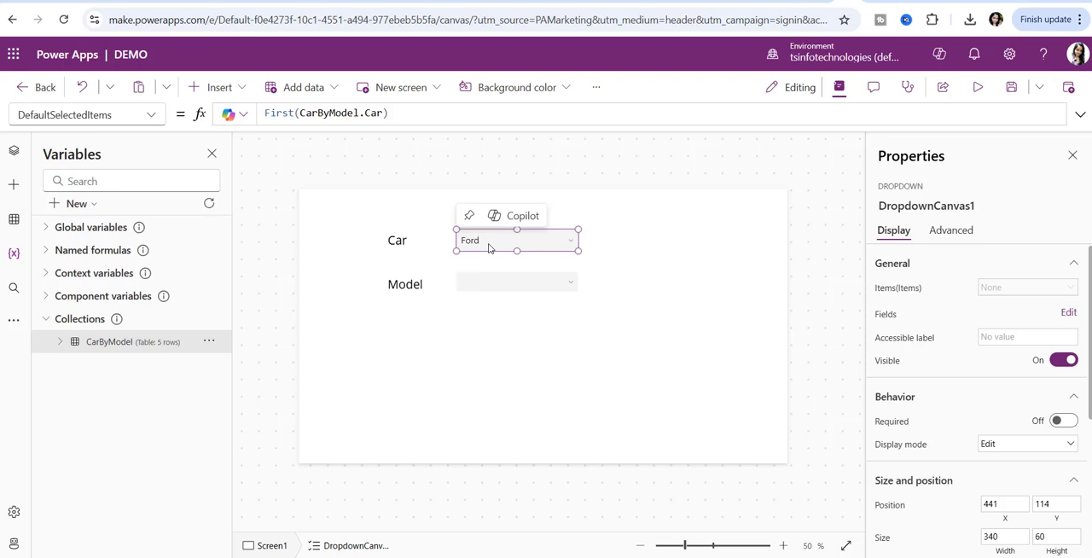
left_click(508, 290)
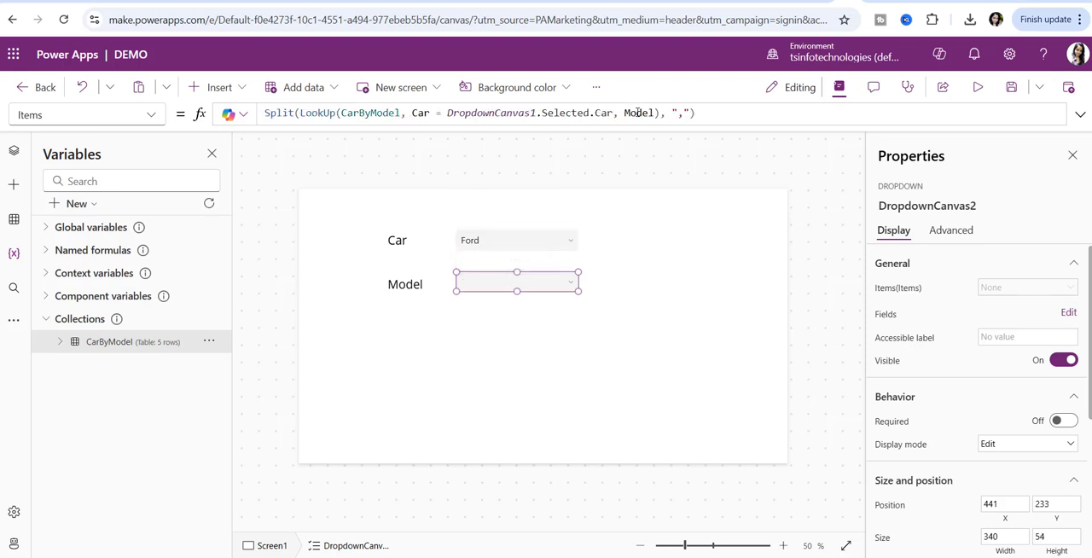
double_click(639, 114)
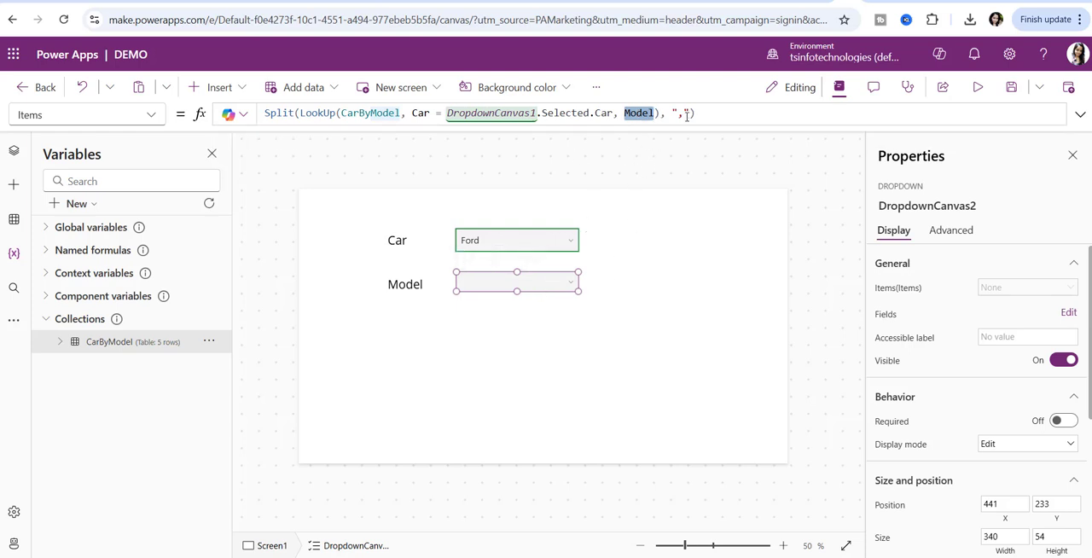
- Review the comma separator argument and the Split function in the Model dropdown's Items formula
left_click_drag(673, 113, 687, 114)
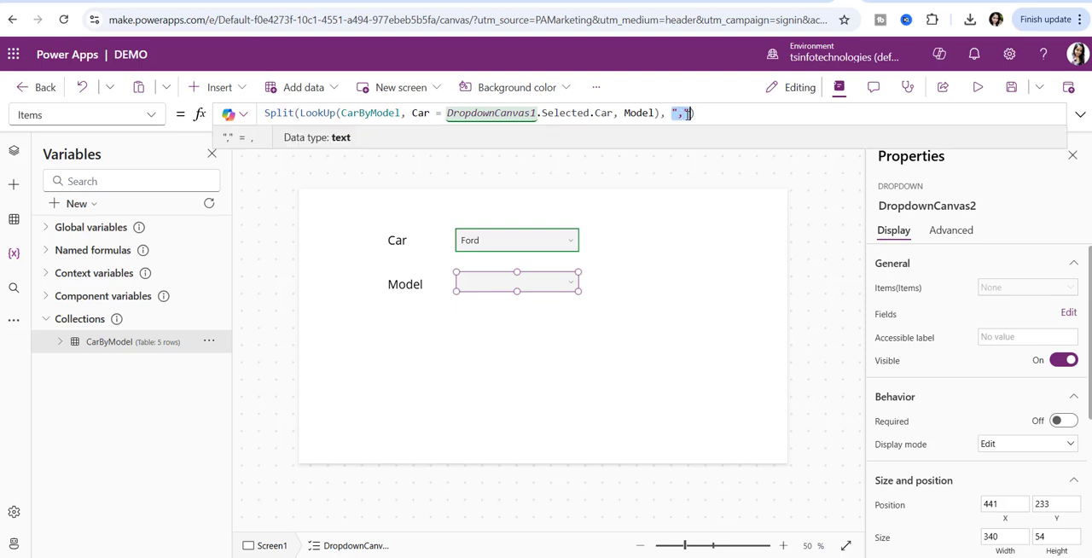
double_click(292, 113)
left_click(672, 113)
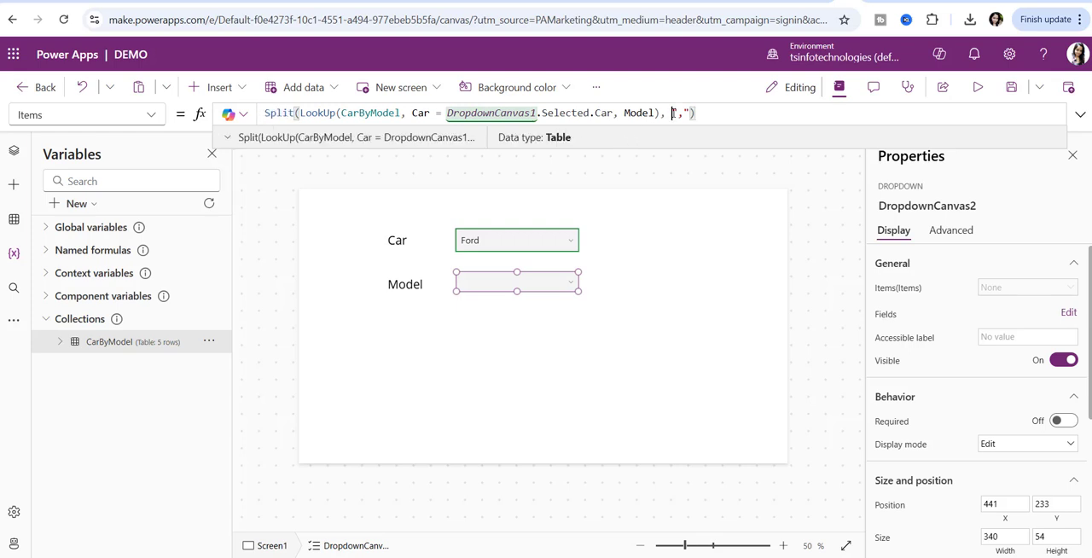
left_click_drag(673, 113, 691, 113)
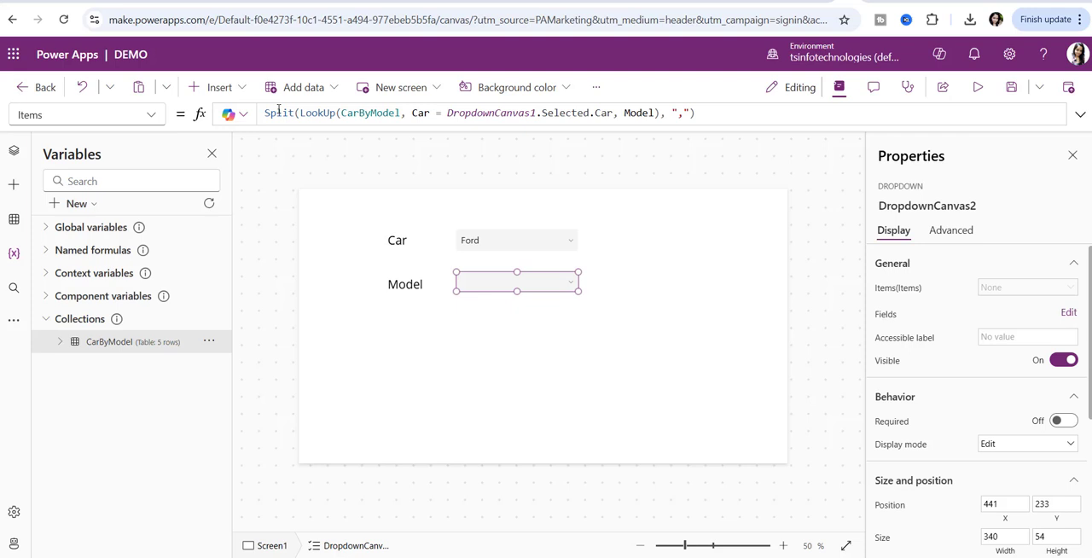
double_click(279, 112)
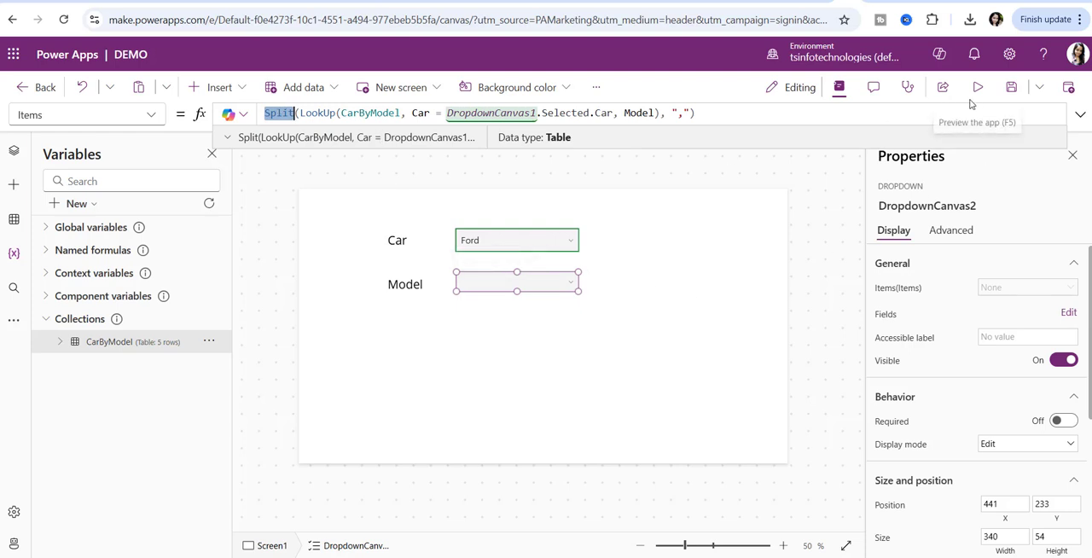
- Add the Value field to the Model dropdown's fields and close the Data pane
left_click(1066, 313)
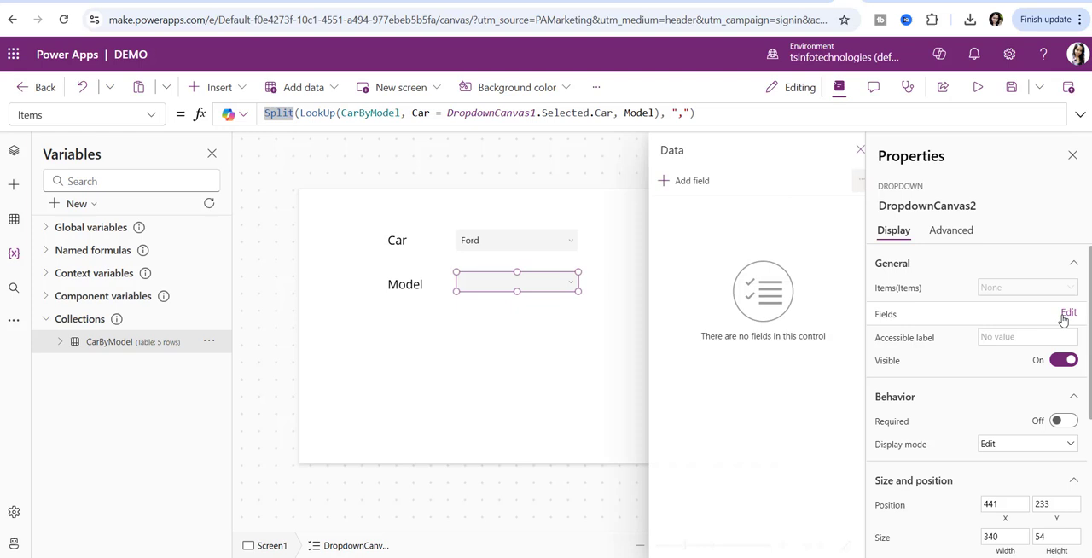
left_click(688, 181)
left_click(666, 269)
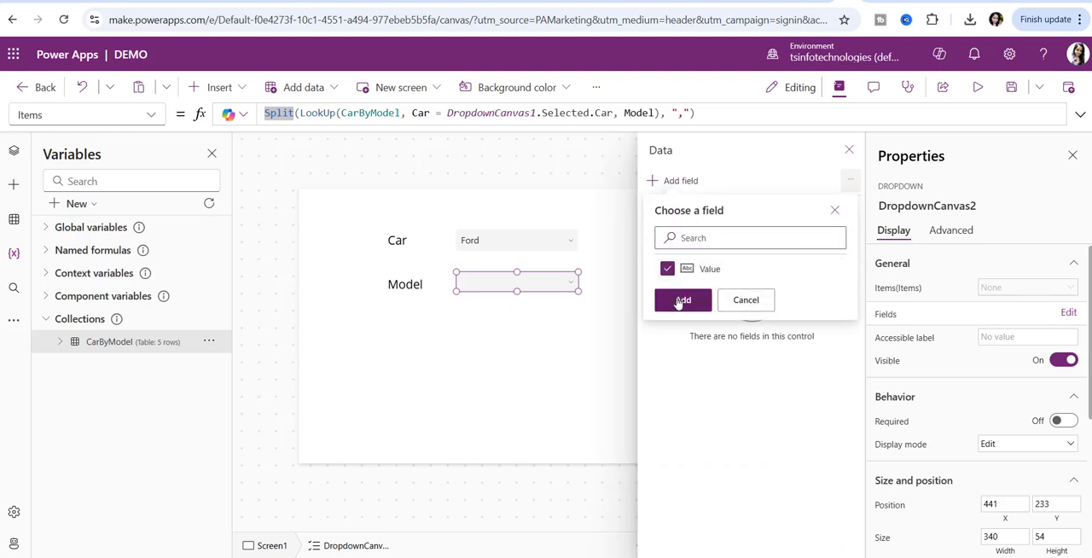
left_click(683, 301)
left_click(849, 149)
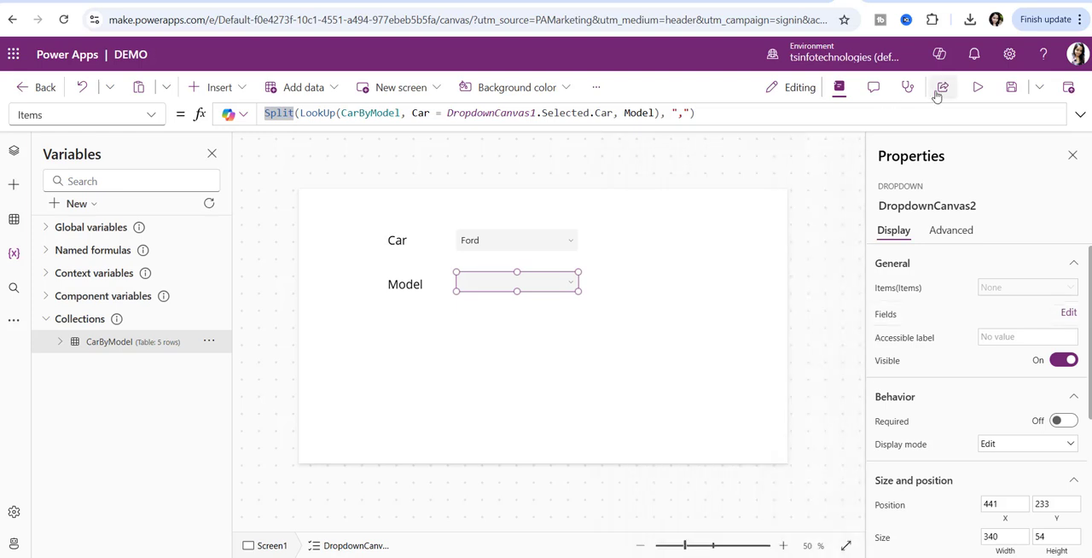
- Preview the app, select Chevrolet as the Car, and choose Silverado from the dependent Model choices
left_click(978, 87)
left_click(476, 196)
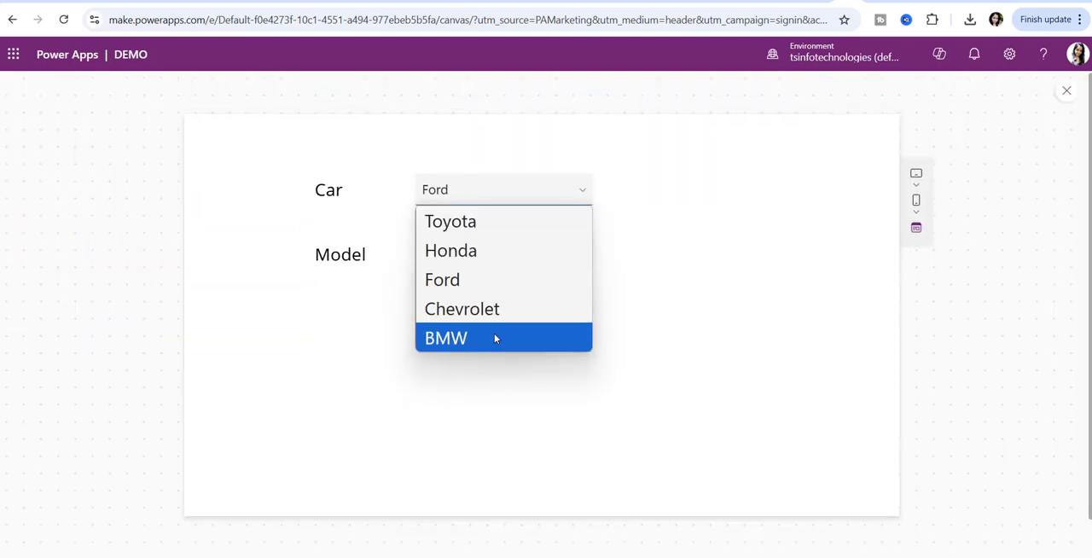
left_click(487, 308)
left_click(512, 256)
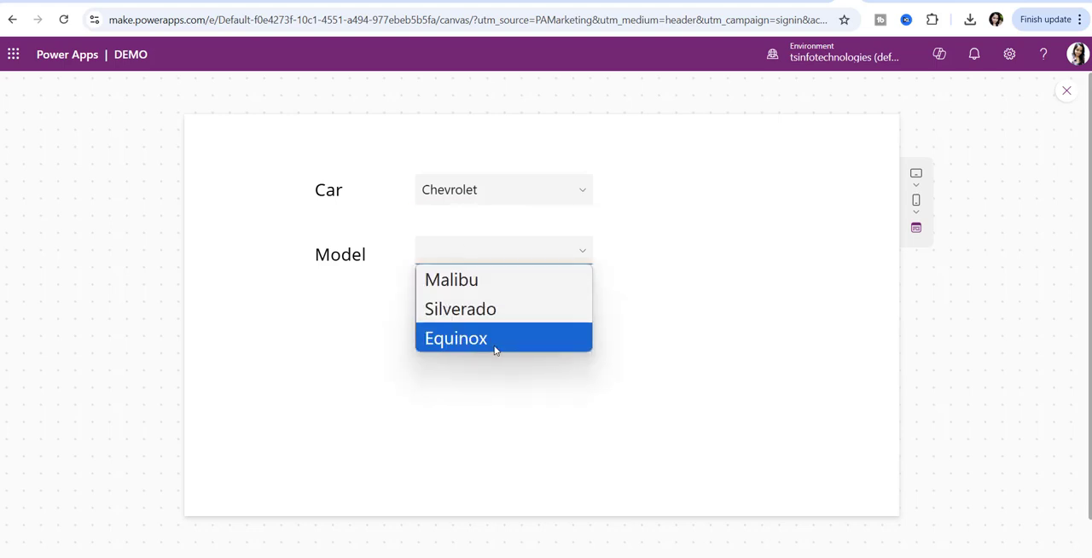
left_click(468, 307)
- Switch the previewed Car to BMW, choose 5 Series as the Model, and return to editing the screen
left_click(534, 190)
left_click(512, 336)
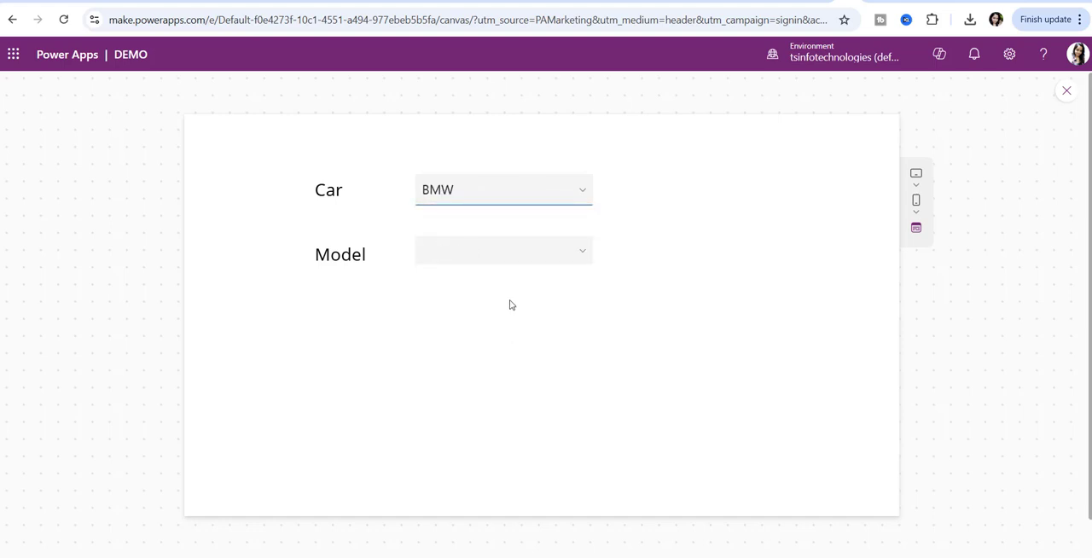
left_click(507, 251)
left_click(495, 315)
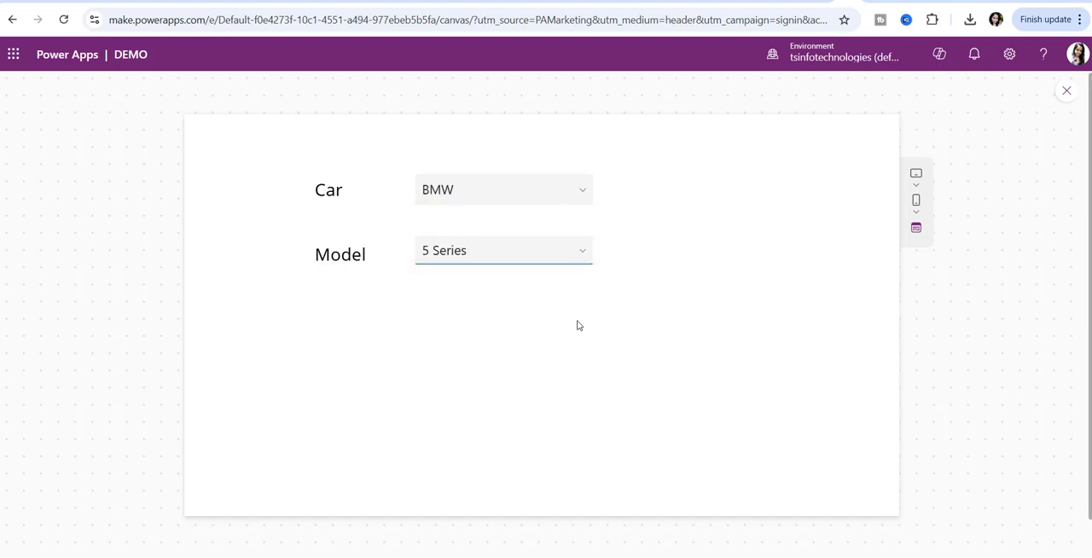
left_click(1066, 90)
left_click(704, 369)
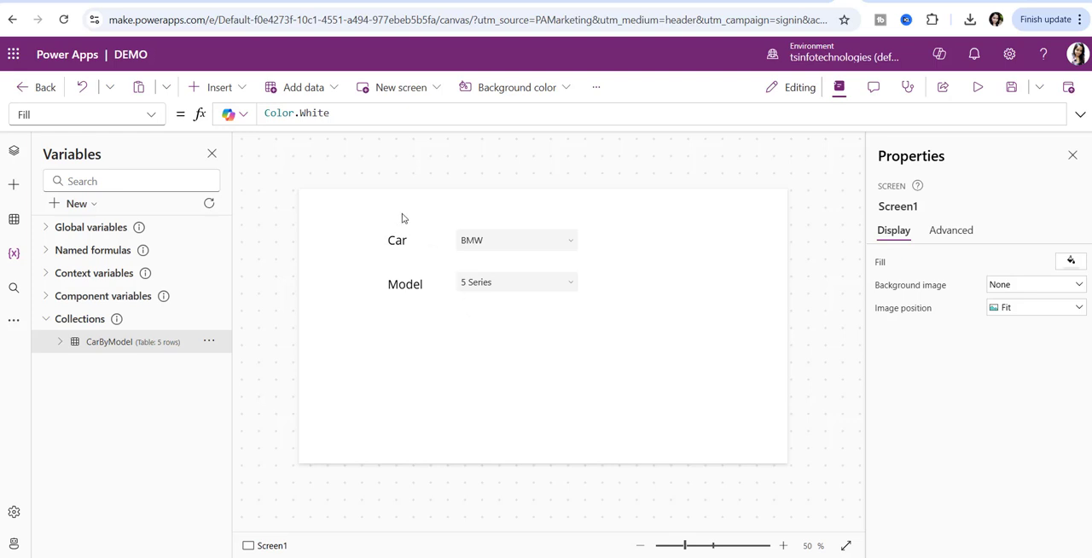
- Insert a modern Button control and place it below the Model dropdown
left_click(213, 88)
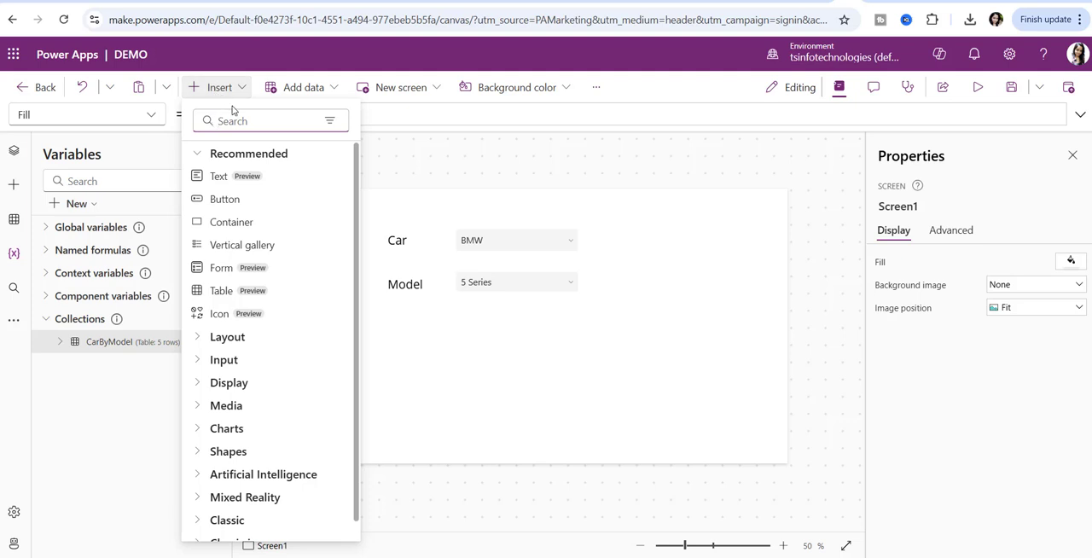
type("butt")
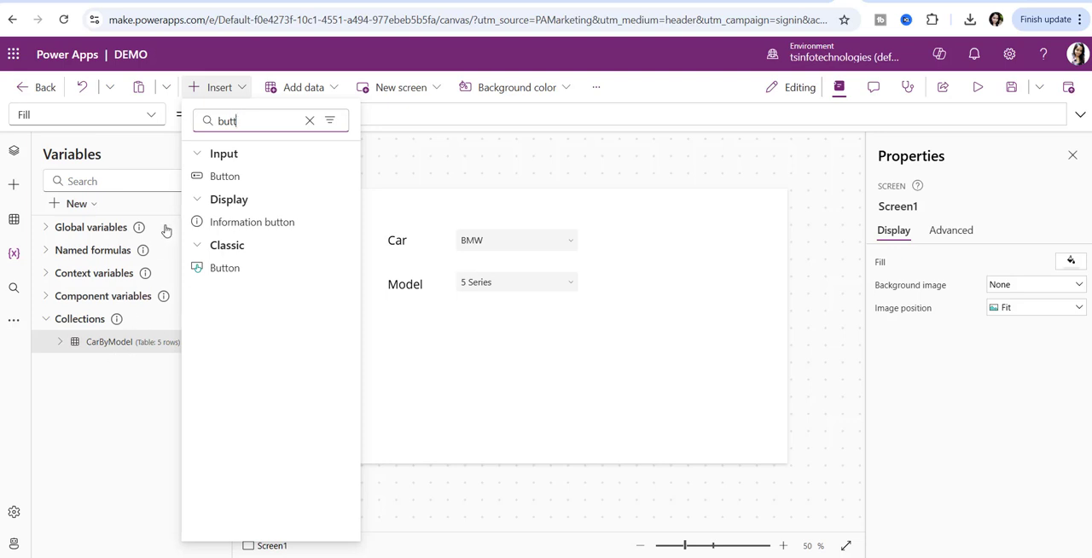
left_click(218, 176)
left_click_drag(346, 224, 528, 350)
- Set the new button's text to SAVE
double_click(1006, 286)
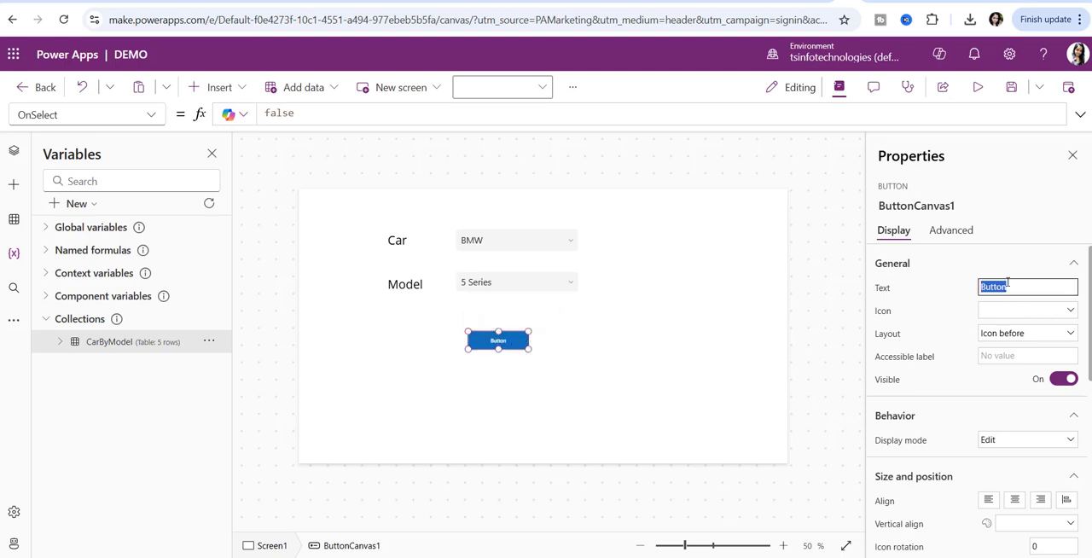
type("SAVE")
left_click(499, 348)
left_click(643, 383)
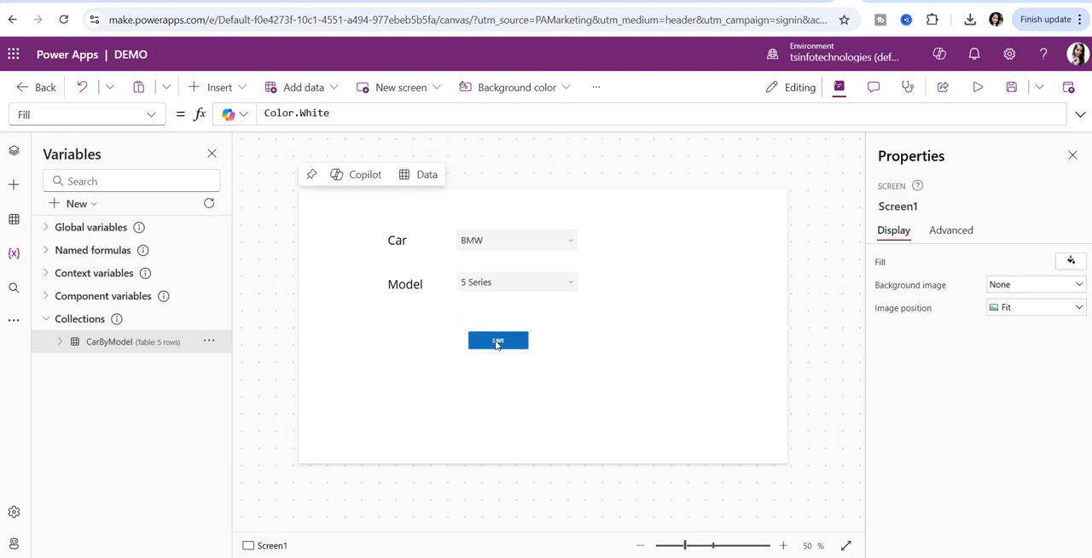
- Set the SAVE button's font size to 25
left_click(497, 342)
scroll(1036, 422, "down", 6)
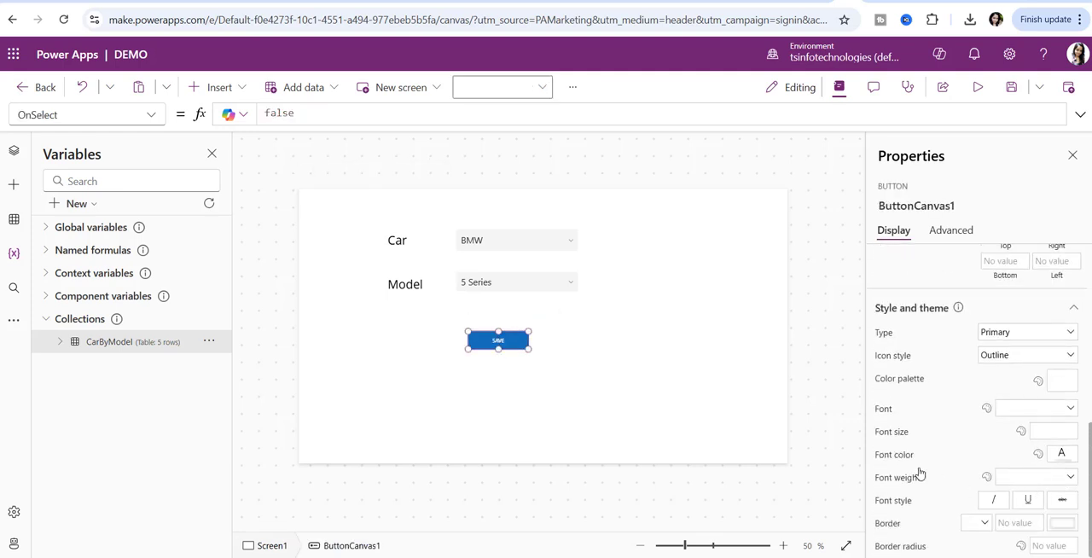
left_click(1056, 431)
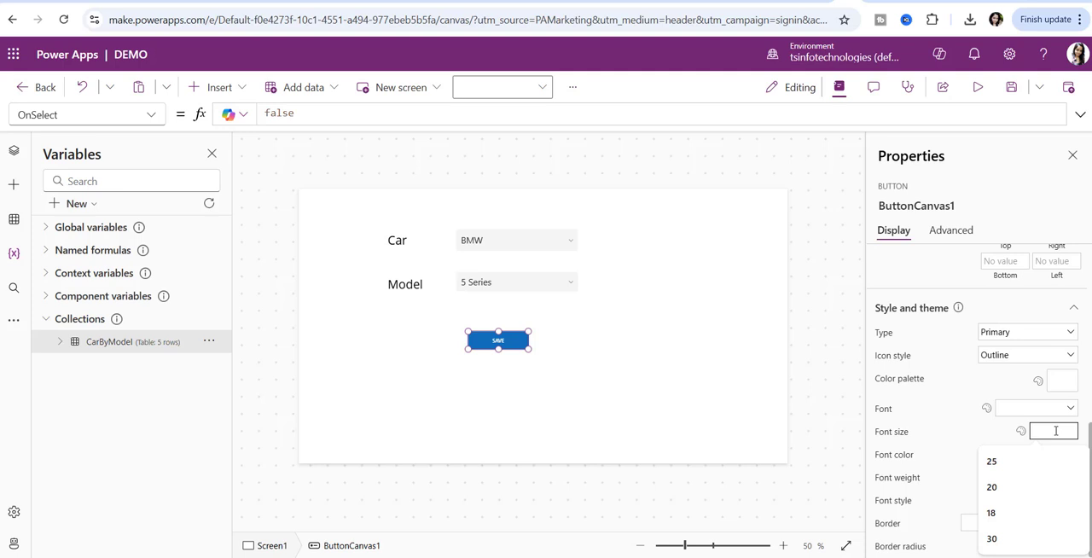
type("25")
left_click(736, 386)
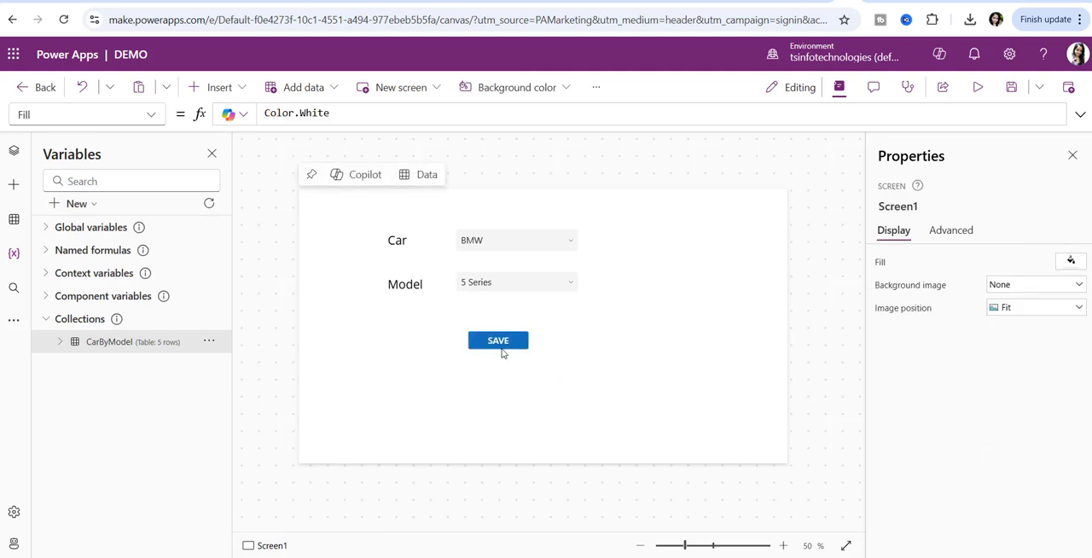
- Set the SAVE button's OnSelect to Patch('Car & Models',Defaults('Car & Models'),{Car:DropdownCanvas1.Selected.Car,Model:DropdownCanvas2.Selected.Value}), copied from the Travel notes in Notepad
left_click(503, 350)
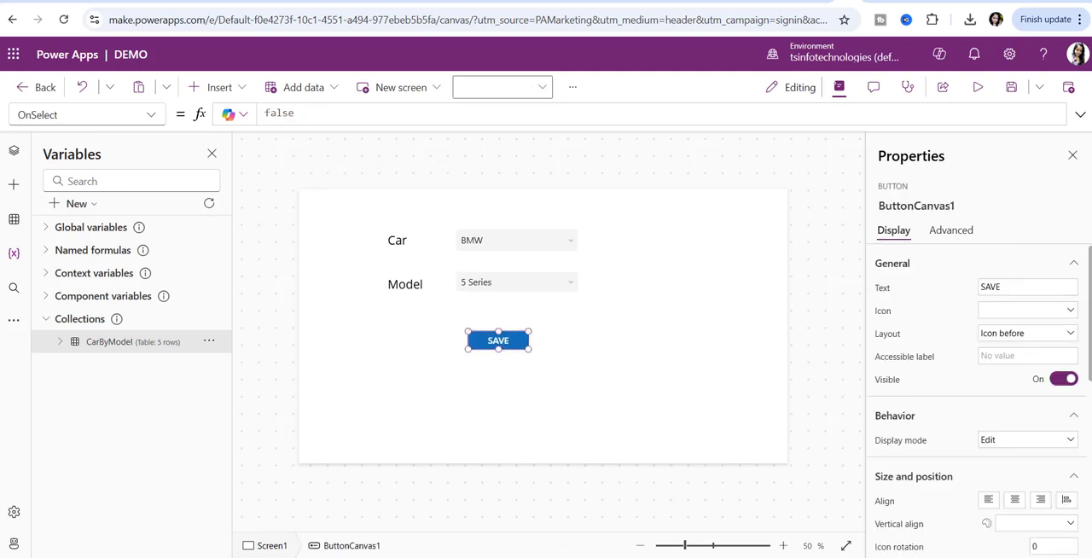
key("alt+Tab")
left_click(468, 495)
scroll(470, 491, "down", 3)
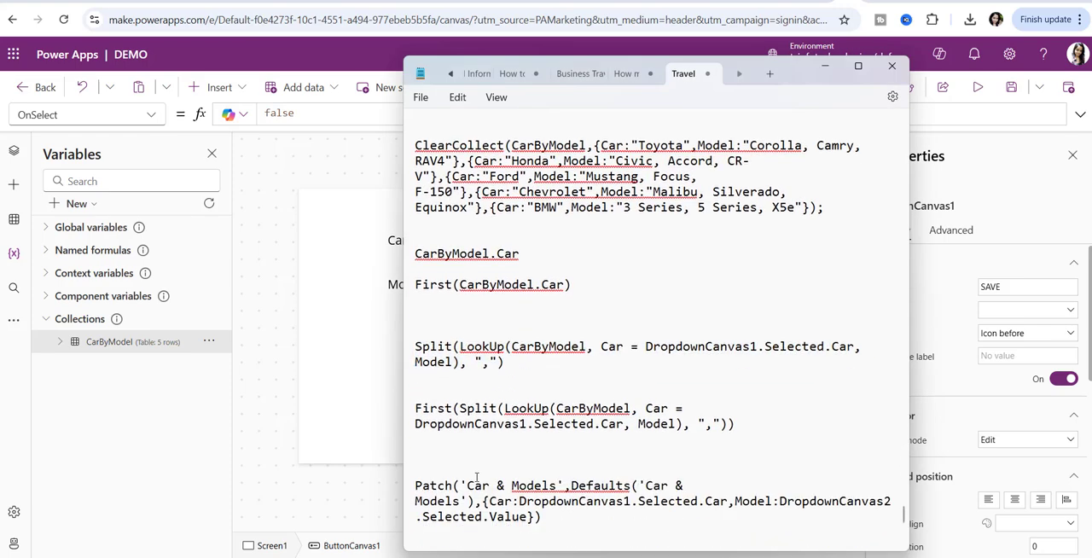
triple_click(445, 435)
key("ctrl+c")
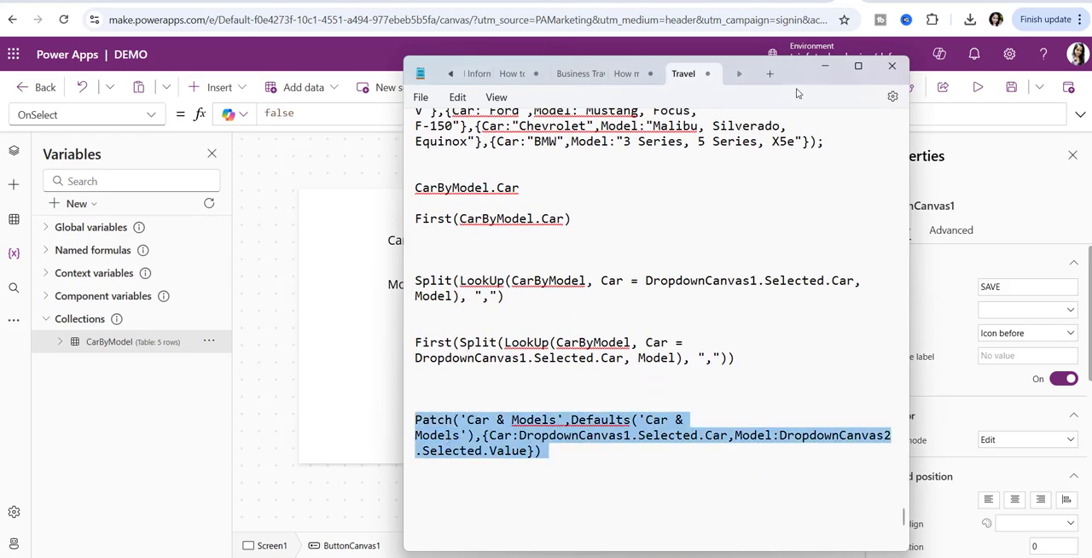
left_click(825, 67)
left_click(500, 342)
double_click(301, 117)
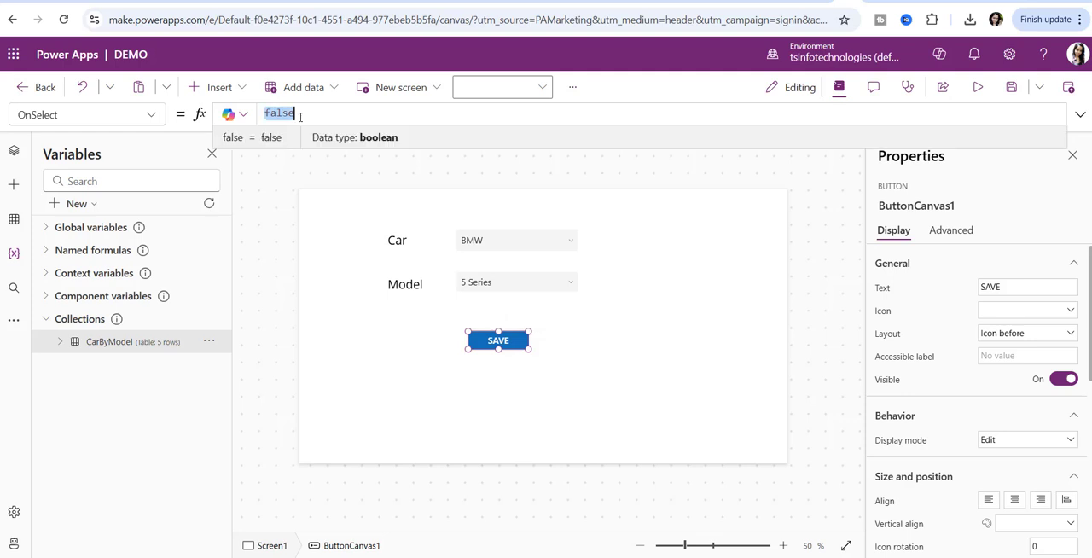
key("ctrl+v")
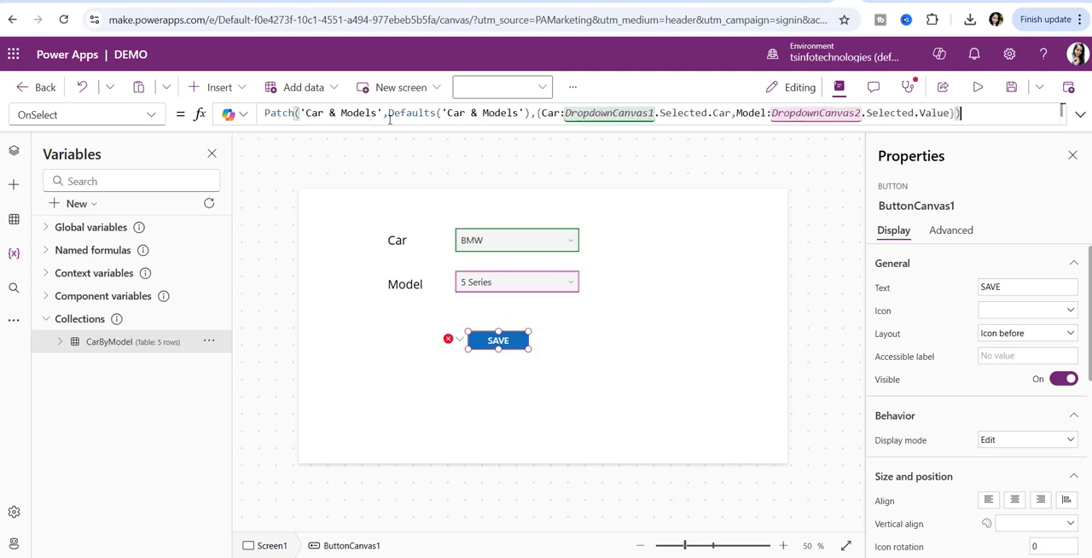
- Enlarge the formula bar and inspect the error on the 'Car & Models' data source name in the Patch formula
left_click_drag(466, 127, 473, 157)
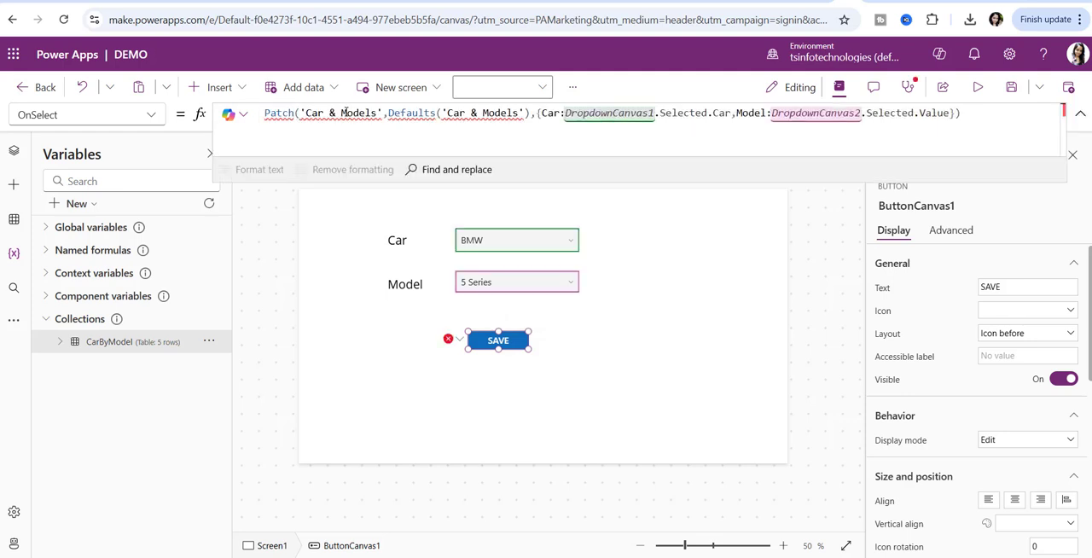
mouse_move(339, 114)
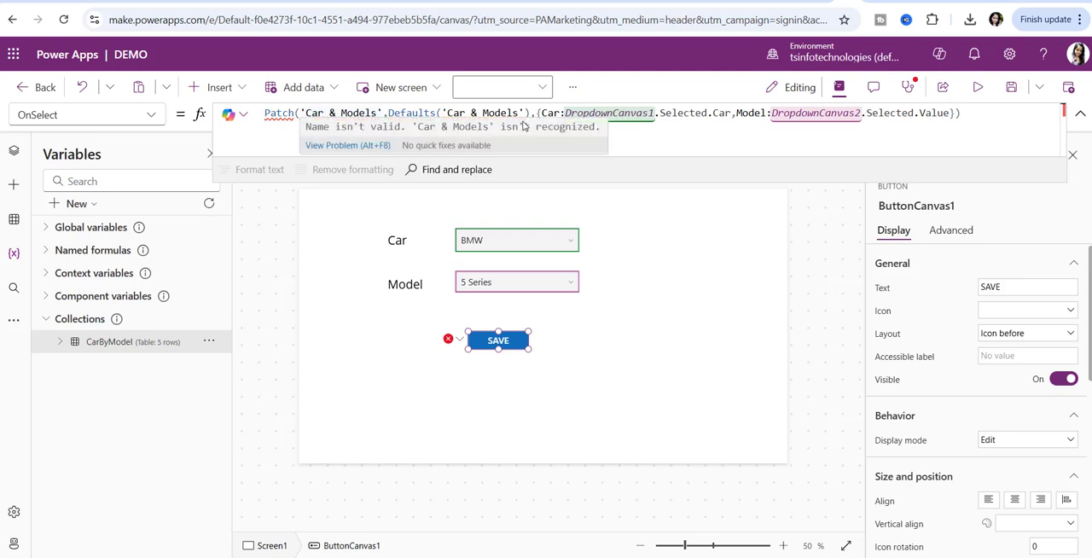
left_click(936, 126)
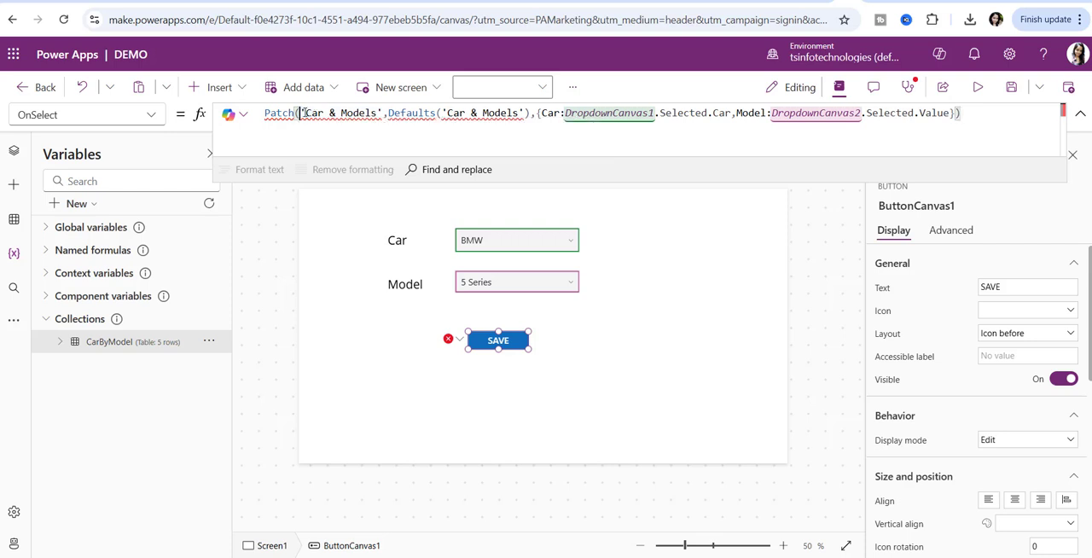
left_click_drag(302, 113, 1025, 113)
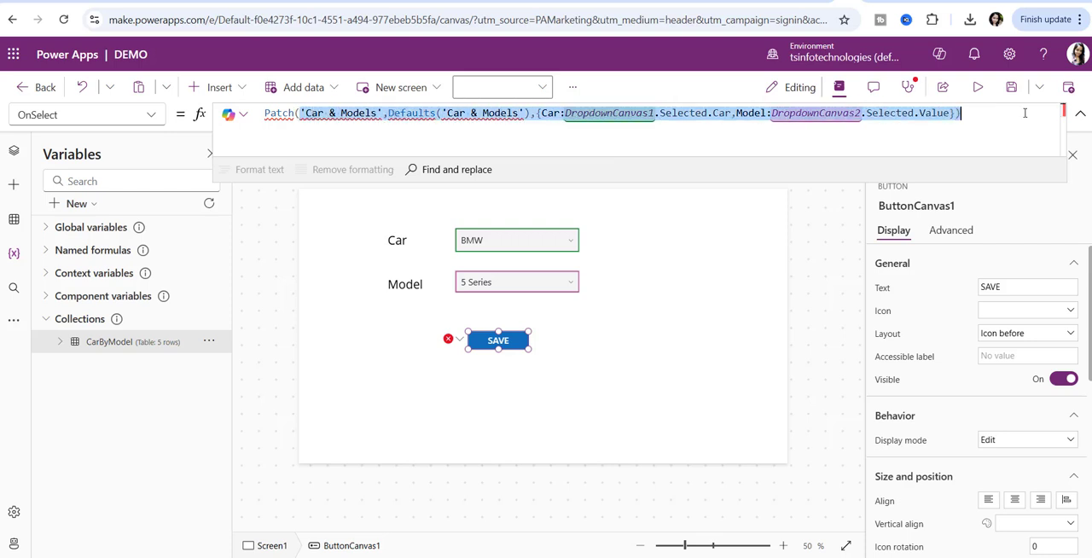
key("BackSpace")
type("ca")
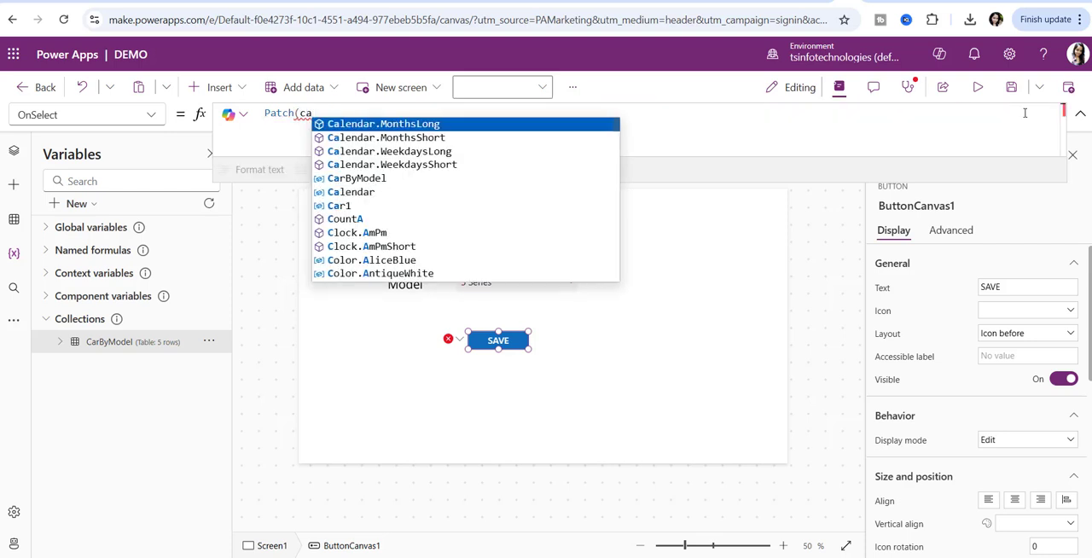
key("BackSpace")
key("BackSpace")
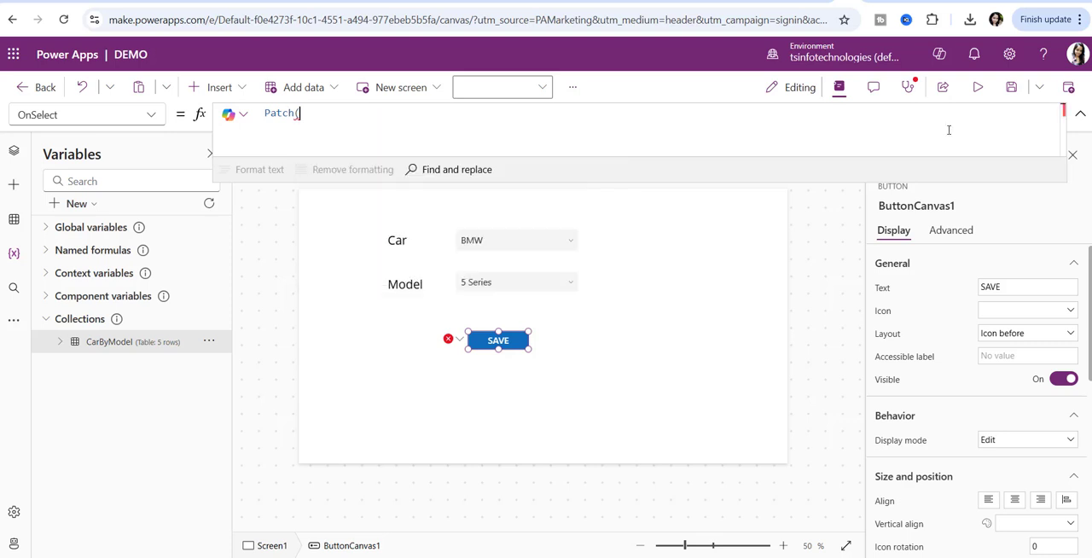
key("ctrl+a")
key("ctrl+v")
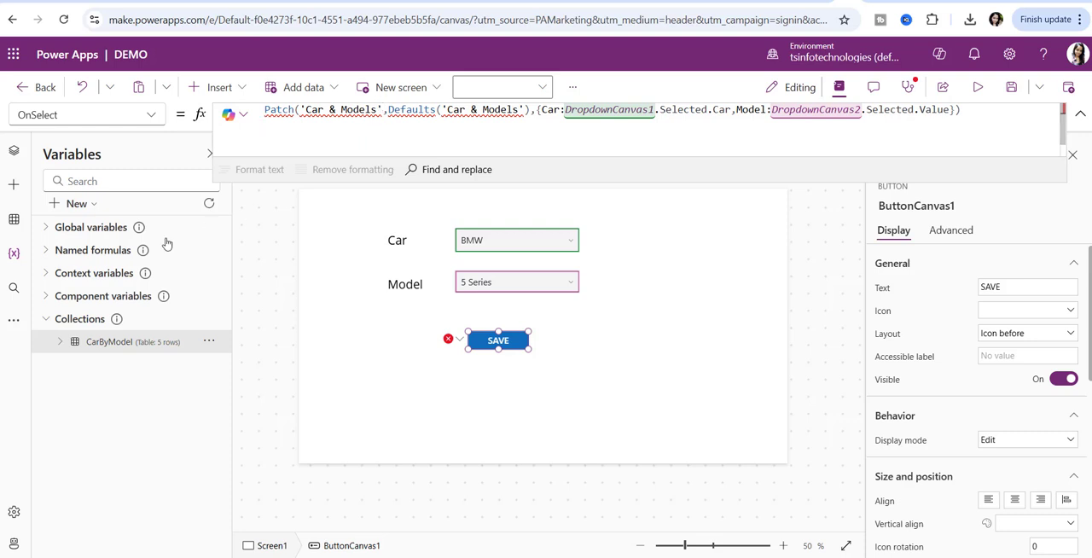
- Start adding a SharePoint data source to the app and choose the PowerApps site as its location
left_click(14, 219)
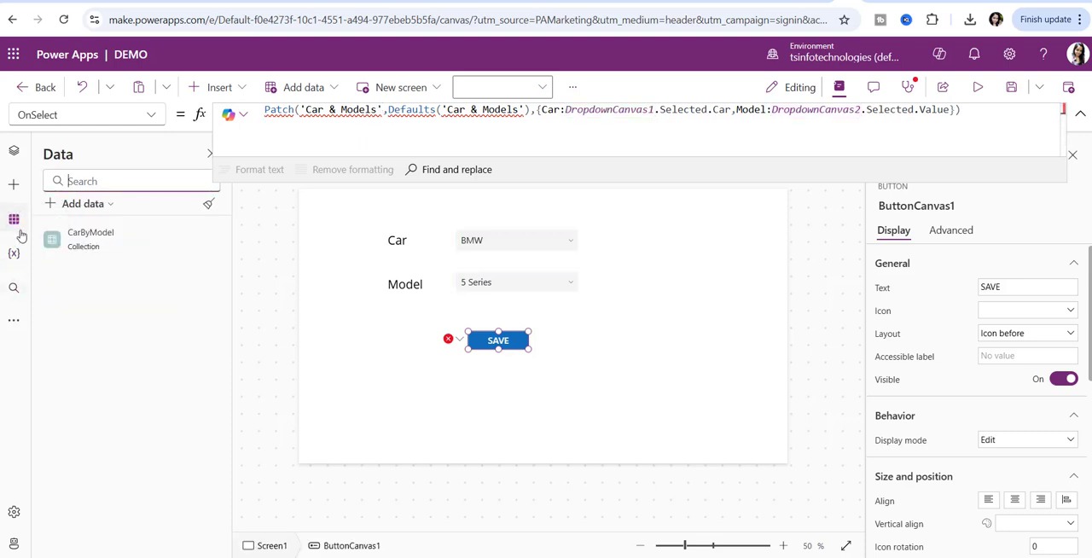
left_click(89, 205)
type("sharepoint")
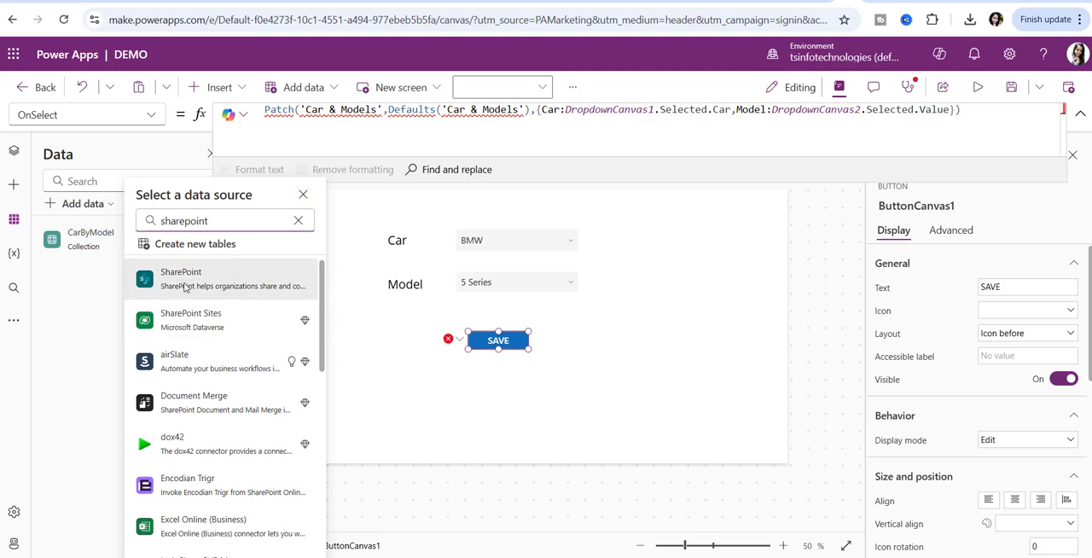
left_click(188, 284)
left_click(205, 277)
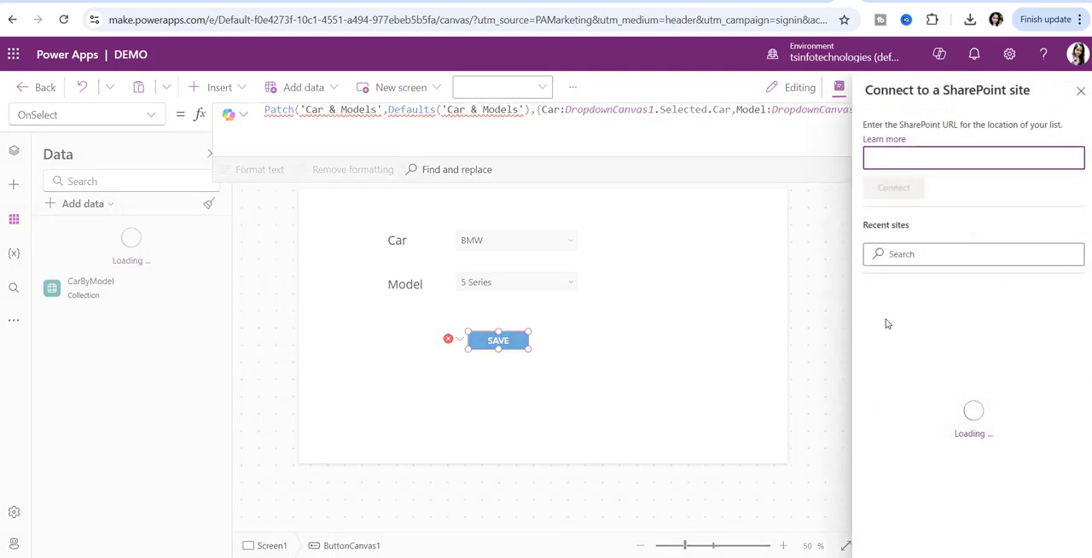
left_click(914, 311)
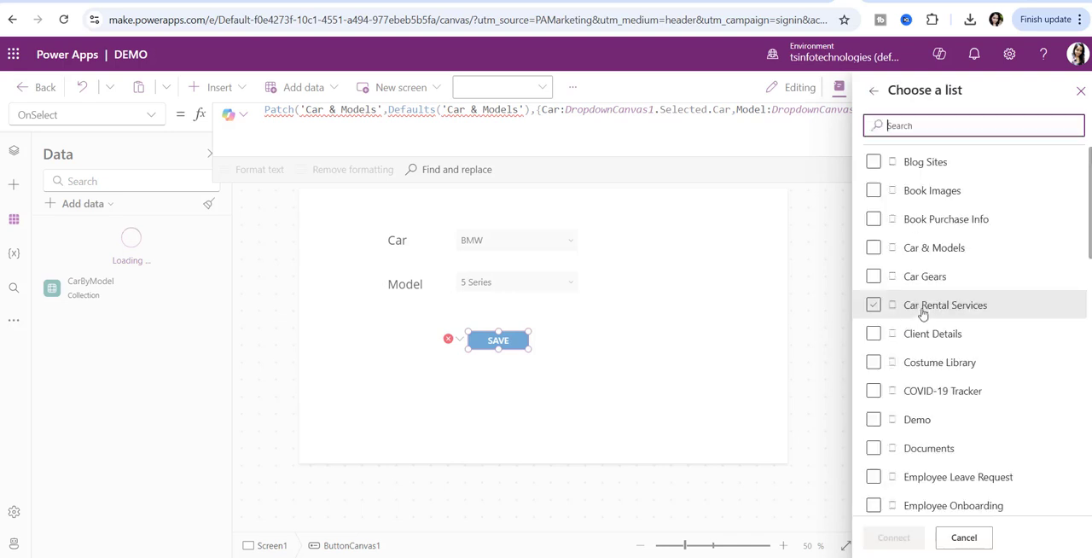
- Find the Car & Models list on the site and connect it to the app
scroll(939, 427, "down", 5)
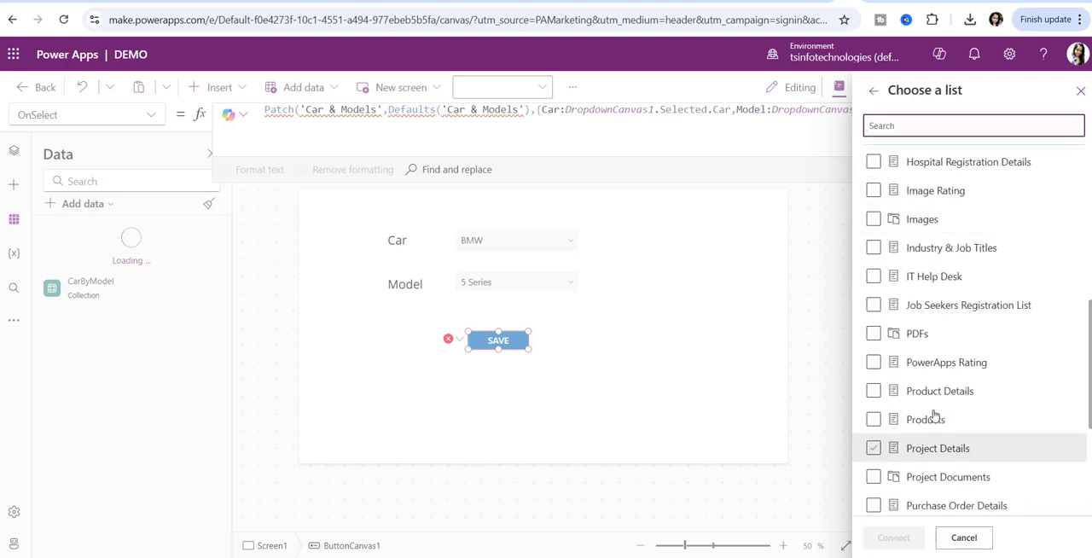
scroll(956, 427, "down", 3)
left_click(895, 120)
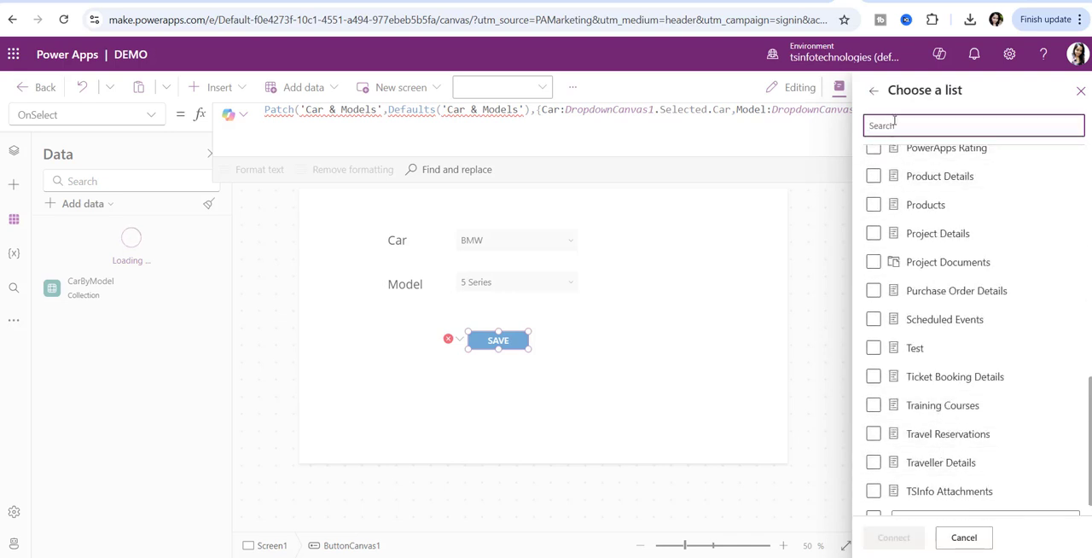
type("car")
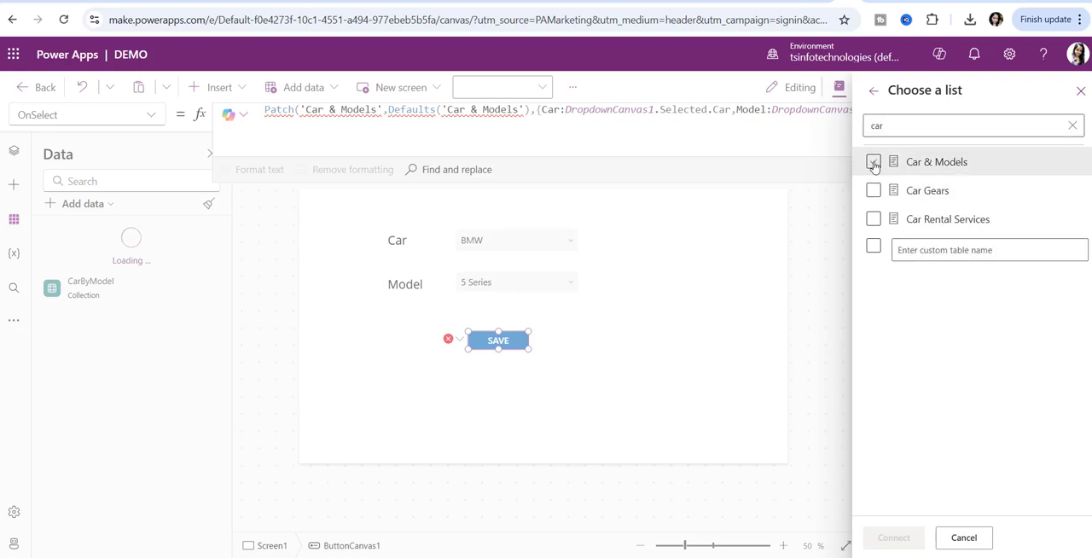
left_click(873, 161)
left_click(887, 539)
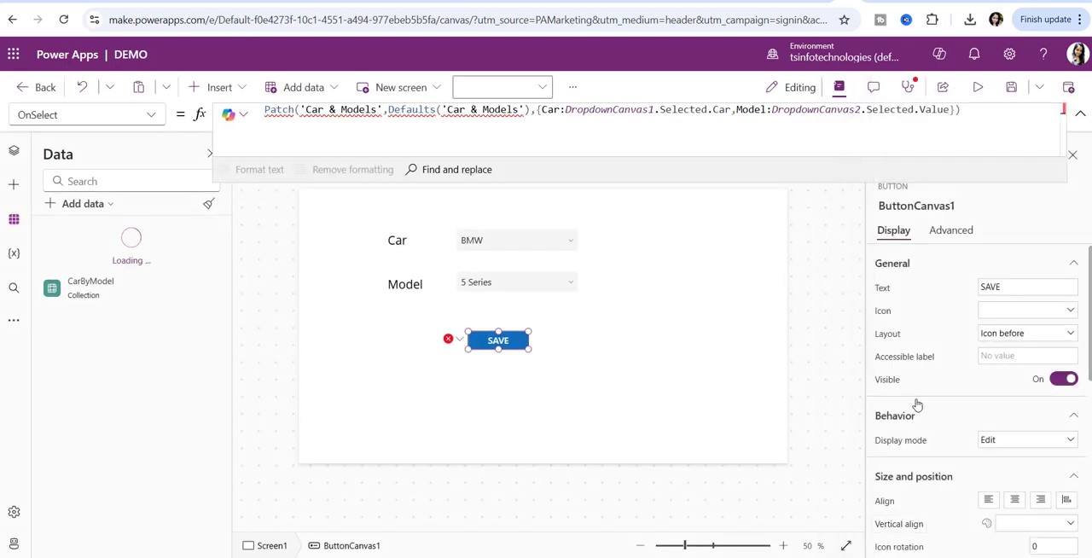
- Start adding another SharePoint data source and choose the PowerApps site again
left_click(107, 206)
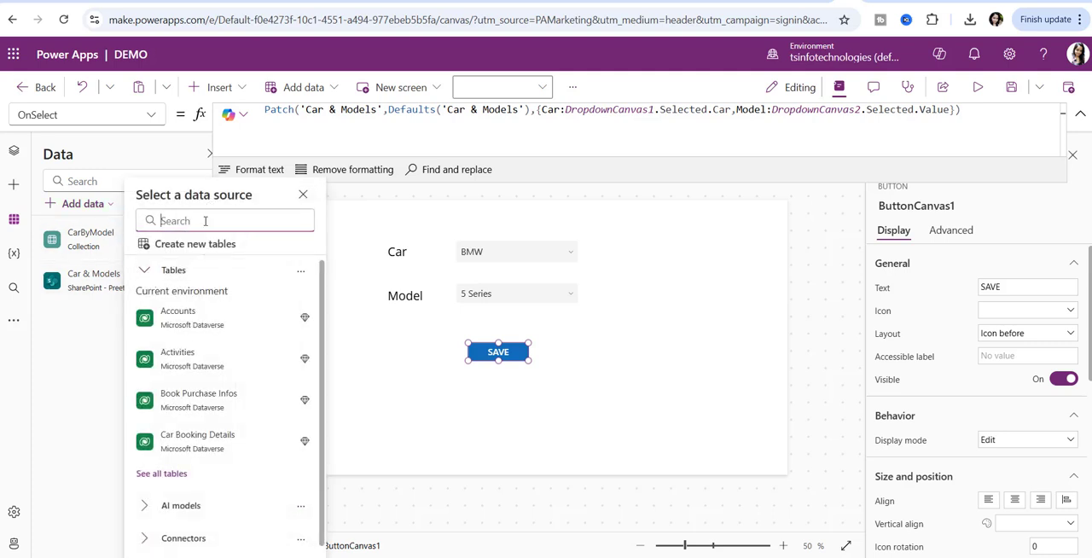
type("sharep")
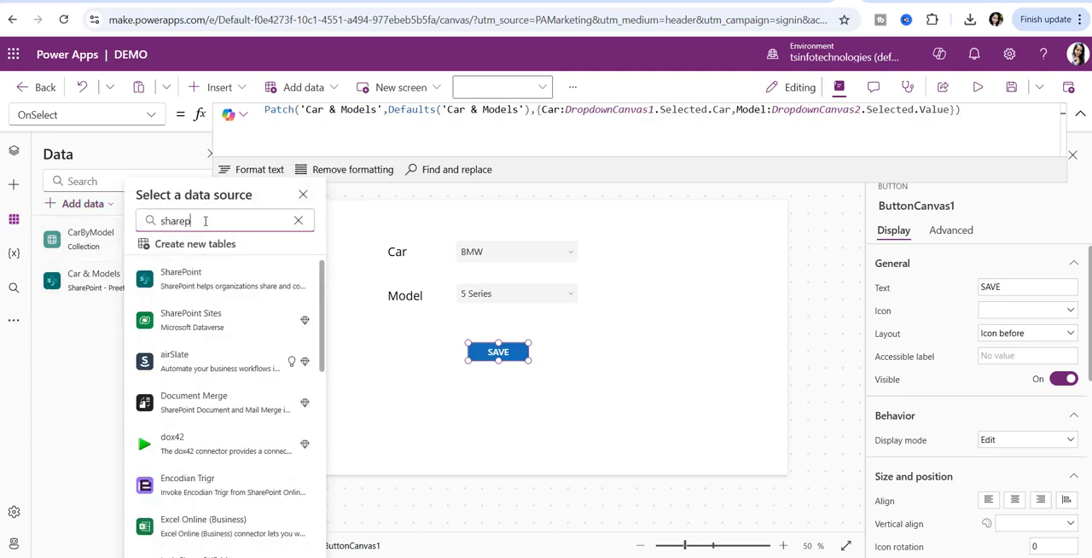
type("oint")
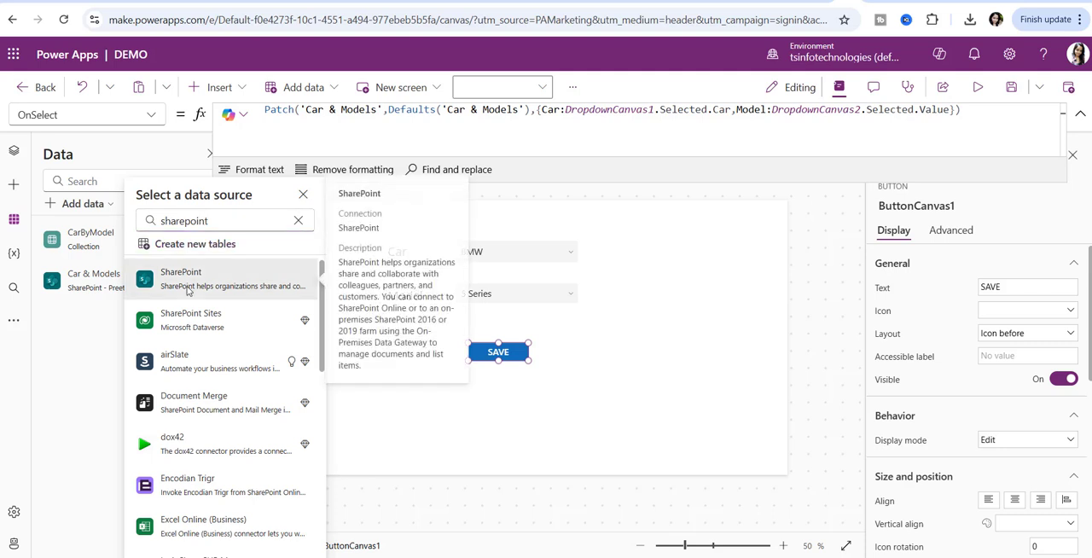
left_click(197, 280)
left_click(243, 285)
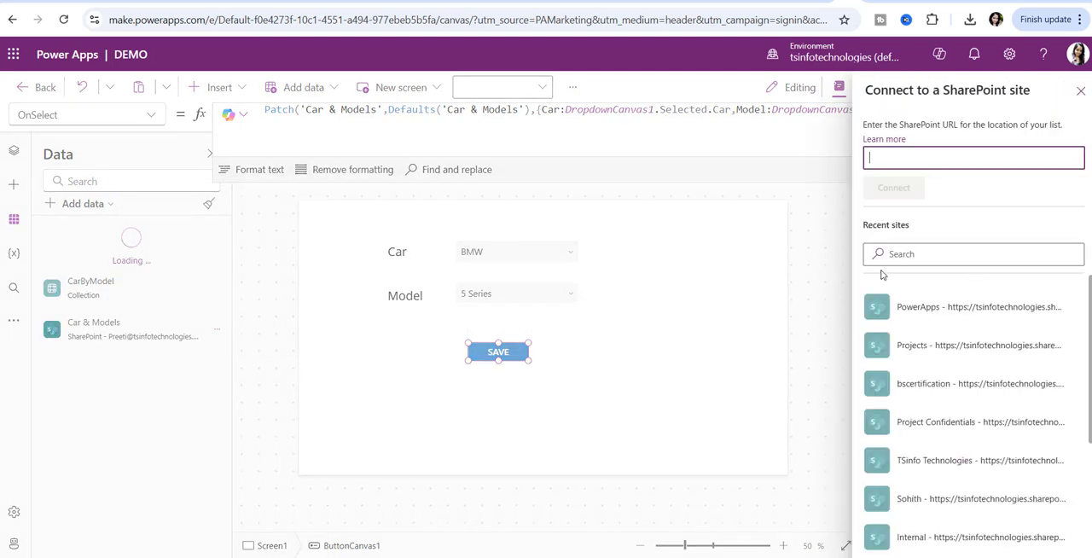
scroll(939, 316, "down", 1)
scroll(938, 324, "up", 1)
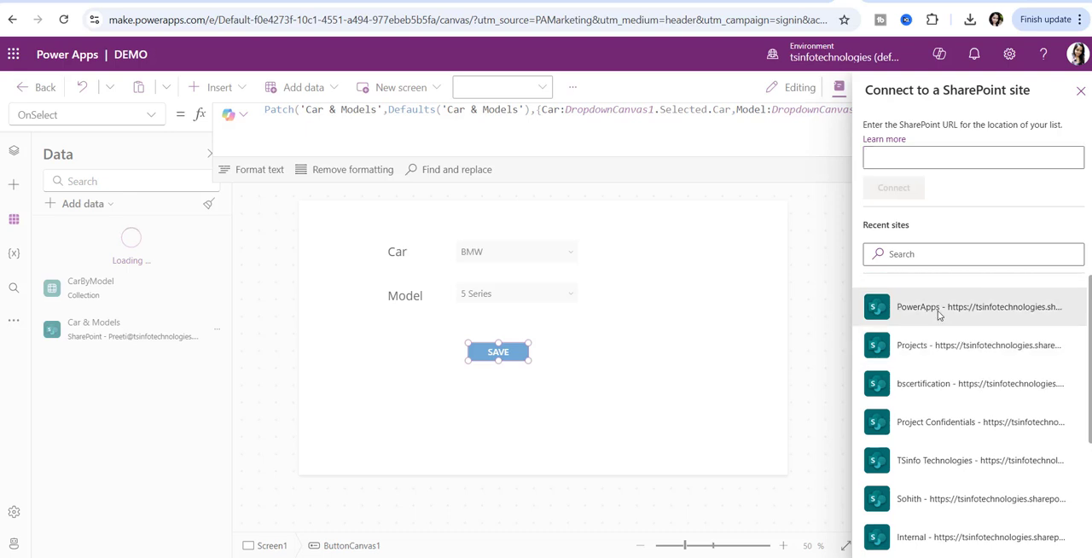
left_click(930, 309)
left_click(913, 190)
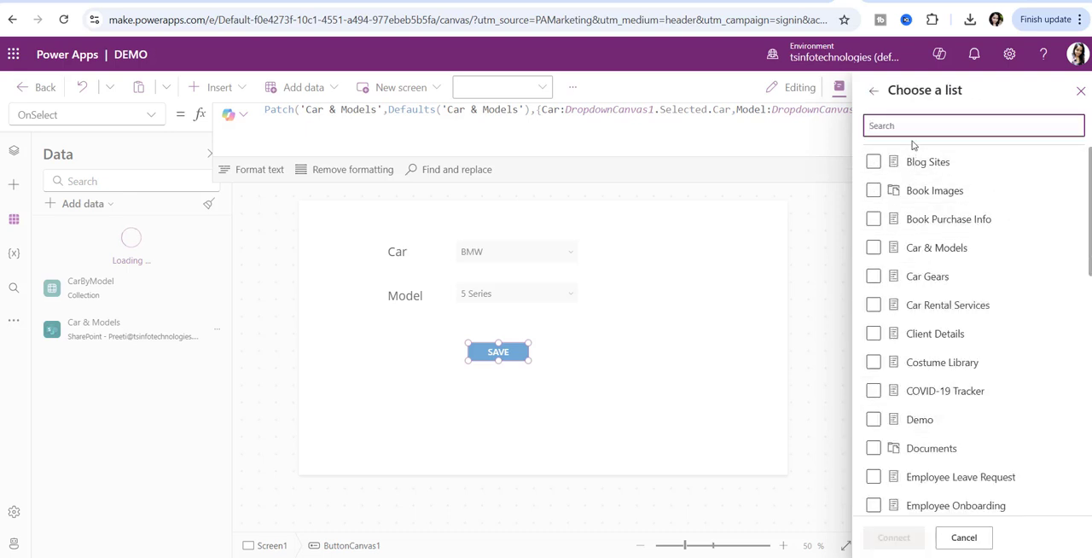
- Search the site's lists for "indu" and connect the Industry & Job Titles list to the app
type("ind")
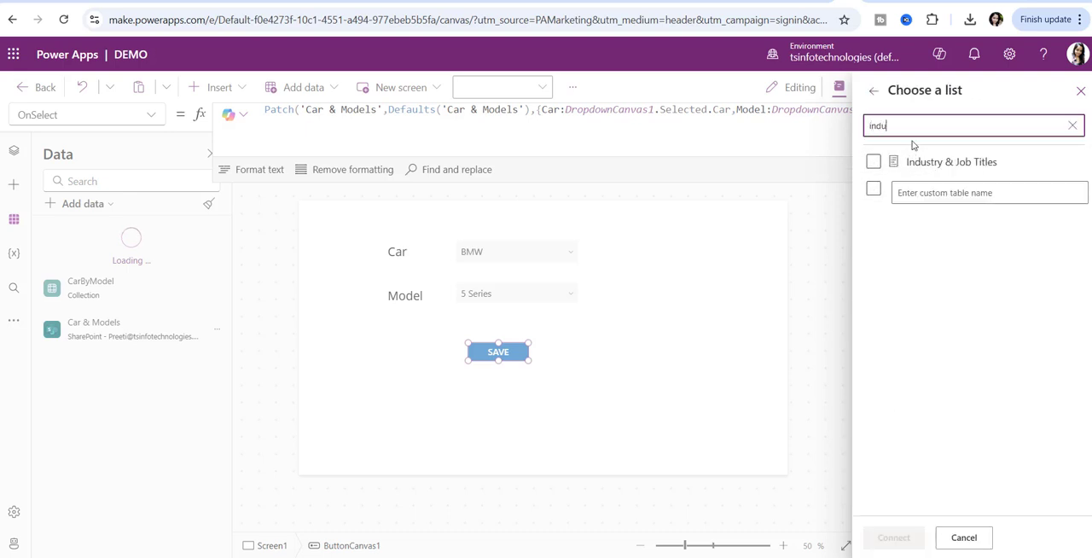
type("u")
left_click(873, 161)
left_click(896, 538)
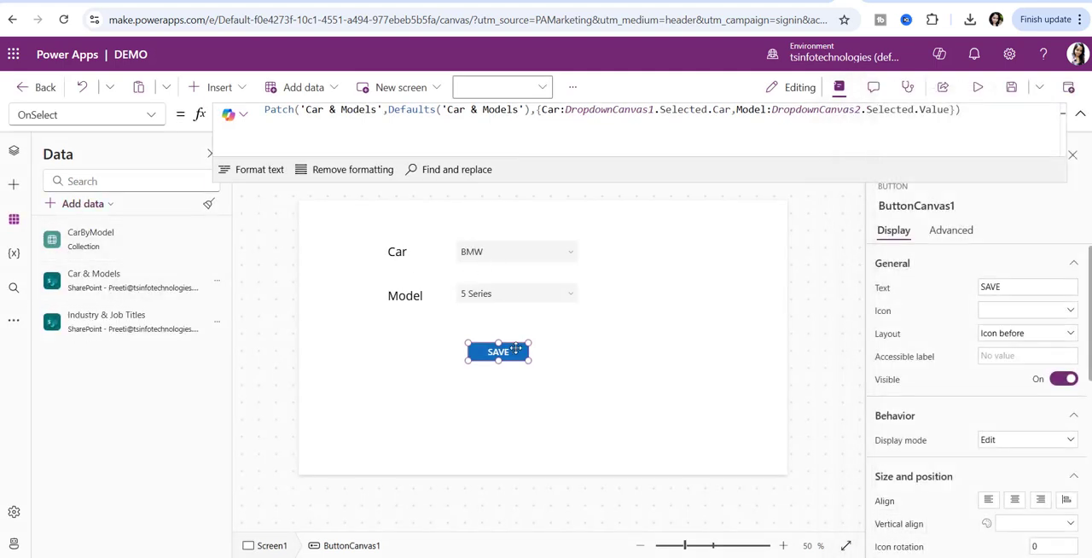
- Examine the SAVE button's Patch formula, covering the 'Car & Models' data source and the Defaults function
left_click(332, 123)
double_click(410, 111)
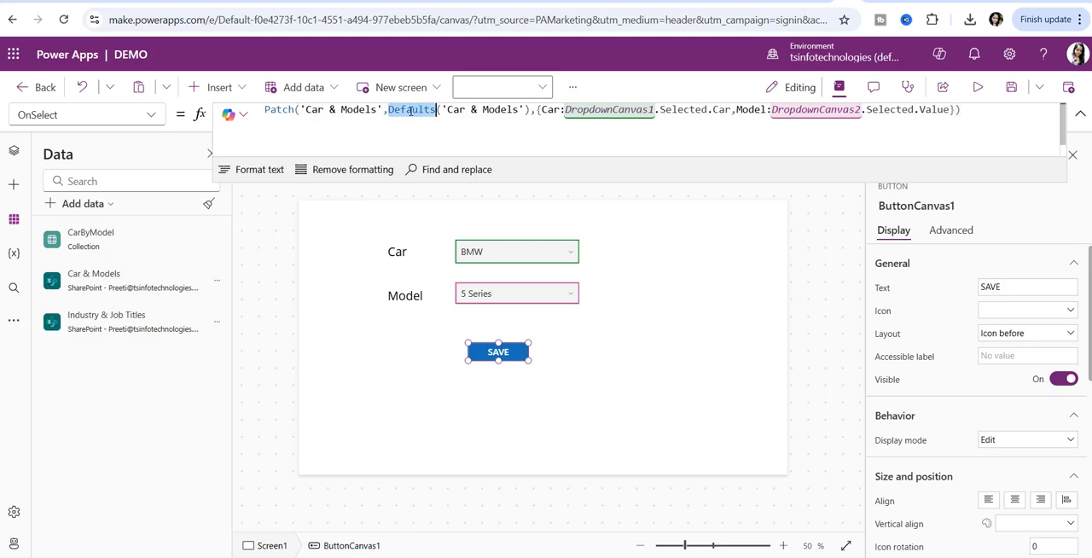
triple_click(411, 111)
left_click(310, 111)
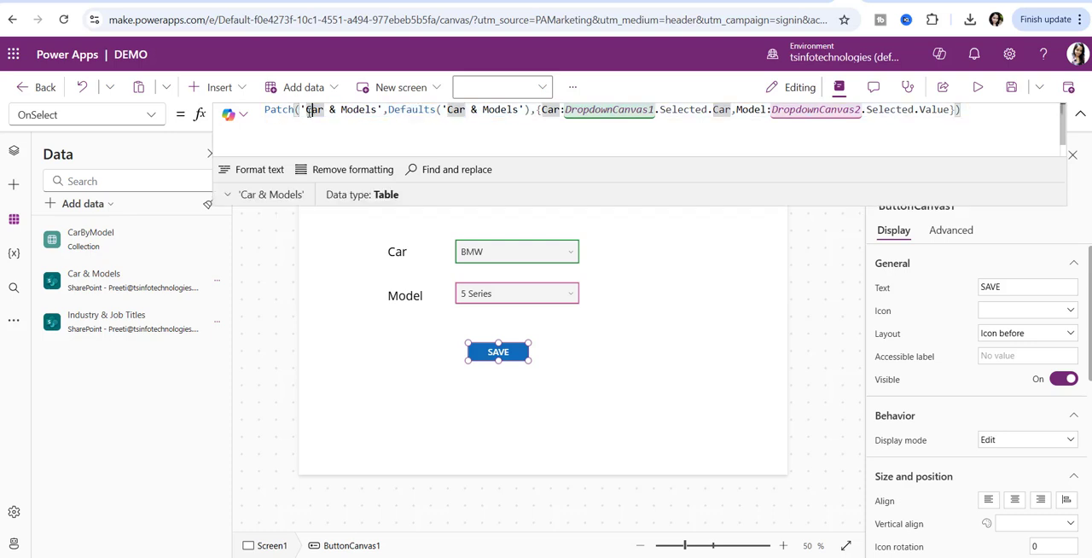
left_click(419, 111)
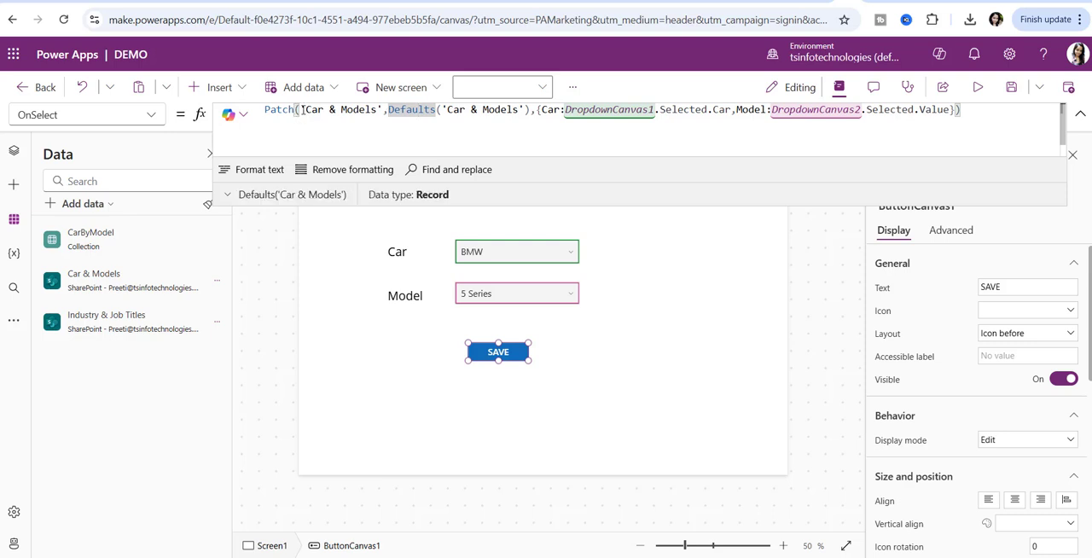
left_click_drag(301, 109, 383, 109)
left_click(402, 111)
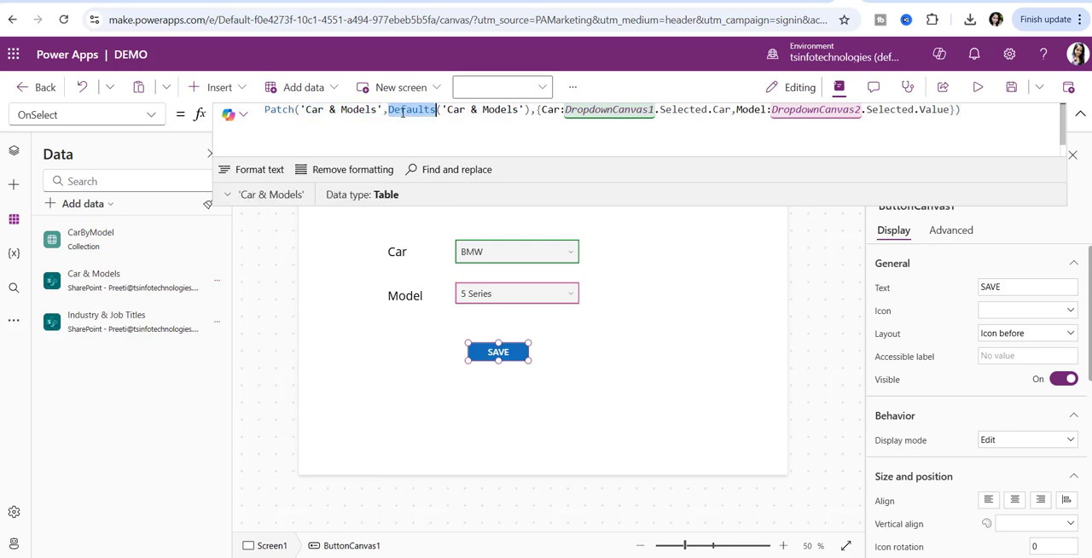
left_click_drag(447, 111, 521, 111)
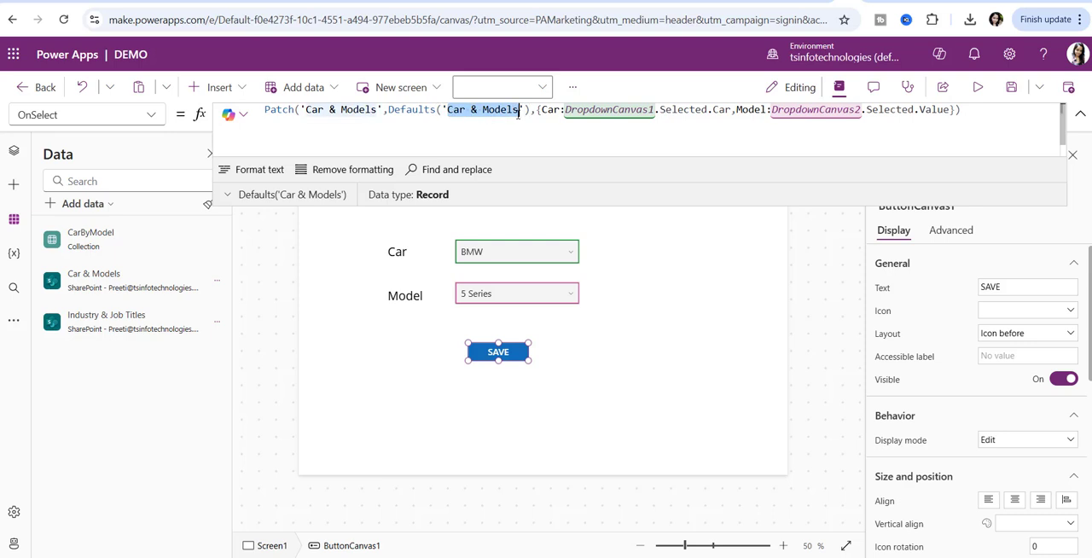
left_click(529, 111)
- Examine how the Patch formula maps the Car and Model columns to the two dropdown selections, and collapse the formula bar
left_click(543, 111)
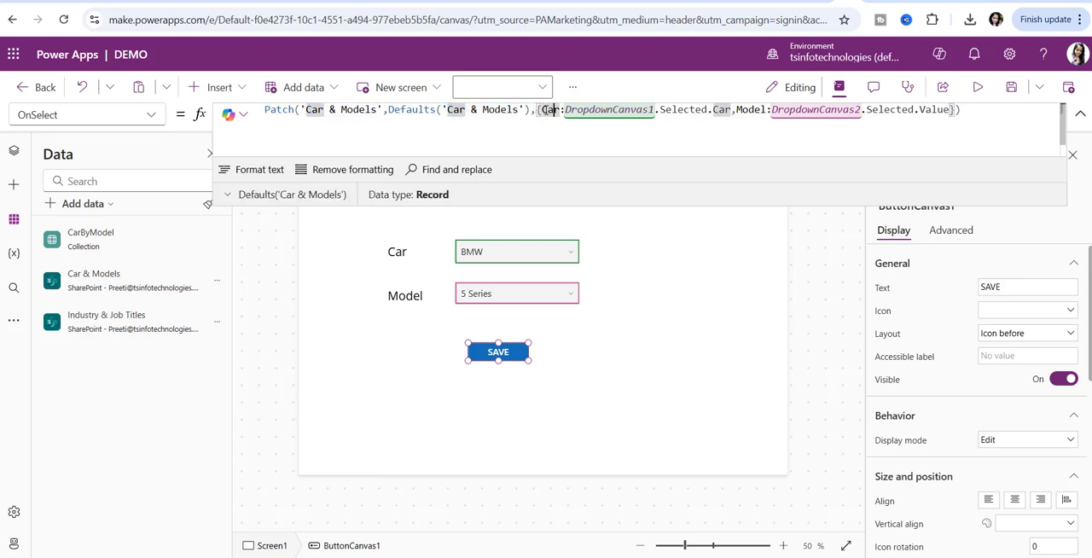
triple_click(742, 111)
left_click(743, 111)
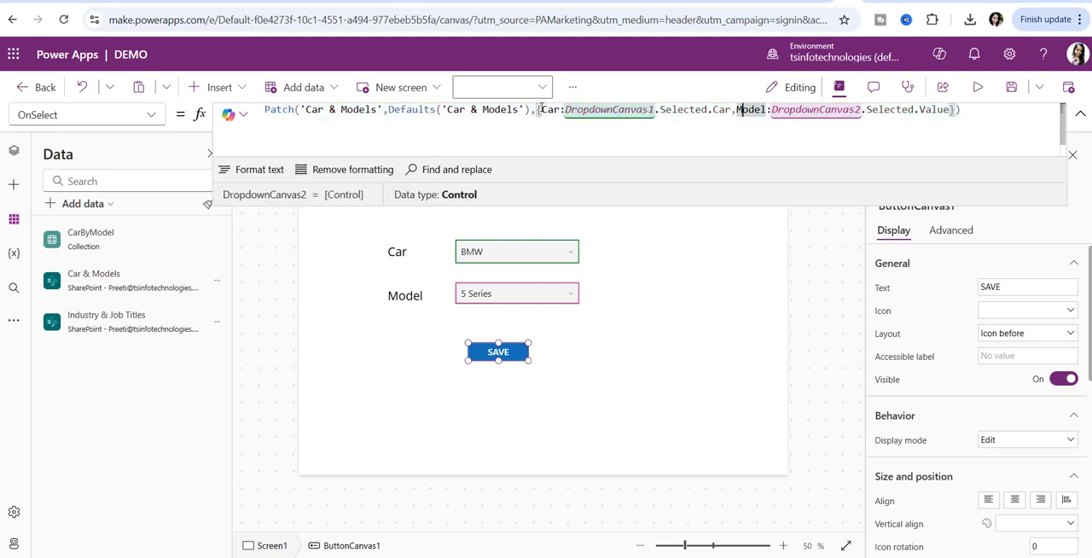
left_click_drag(543, 111, 561, 112)
left_click_drag(741, 112, 767, 112)
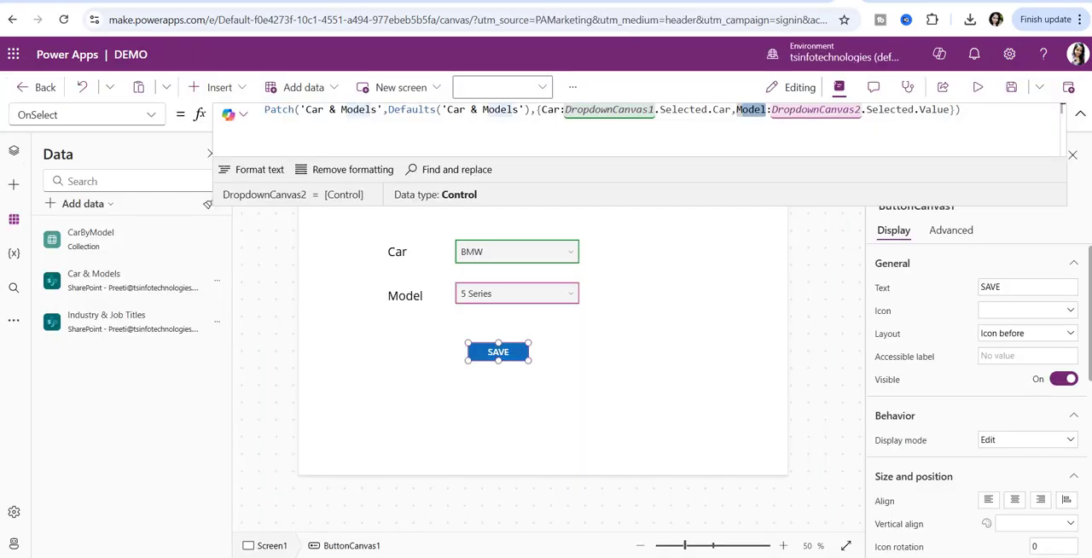
left_click(667, 112)
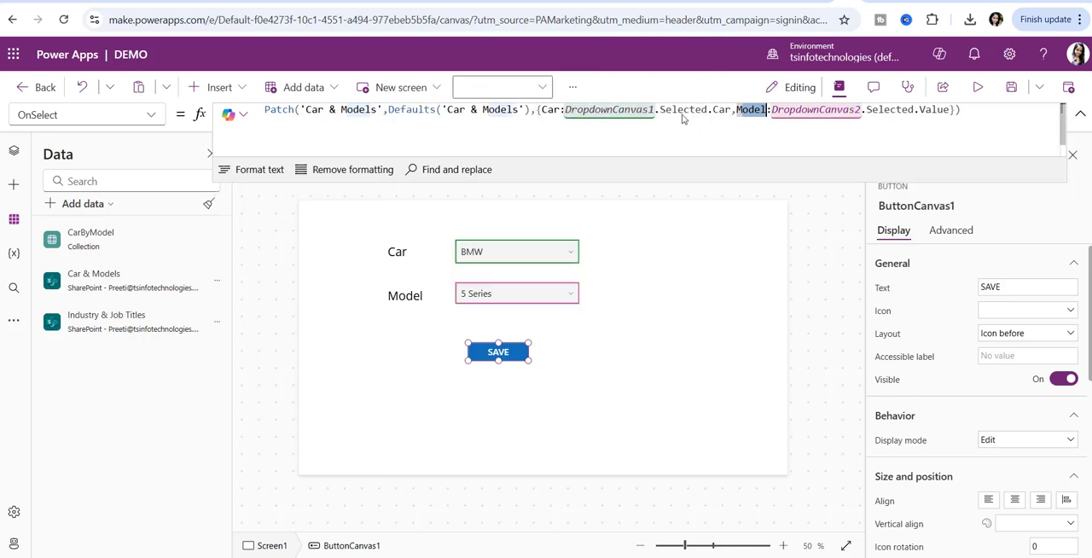
left_click(773, 111)
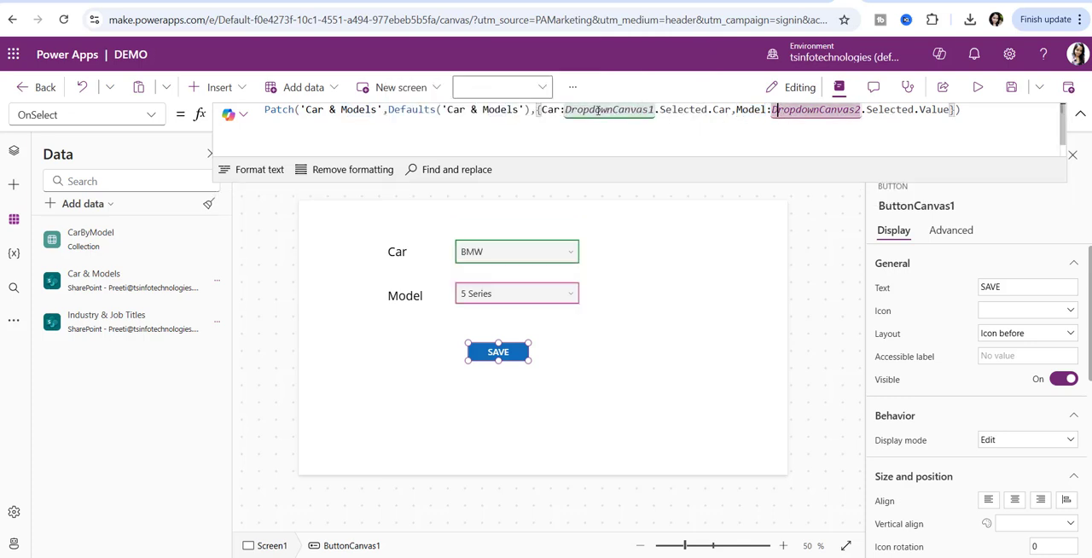
left_click_drag(565, 109, 655, 111)
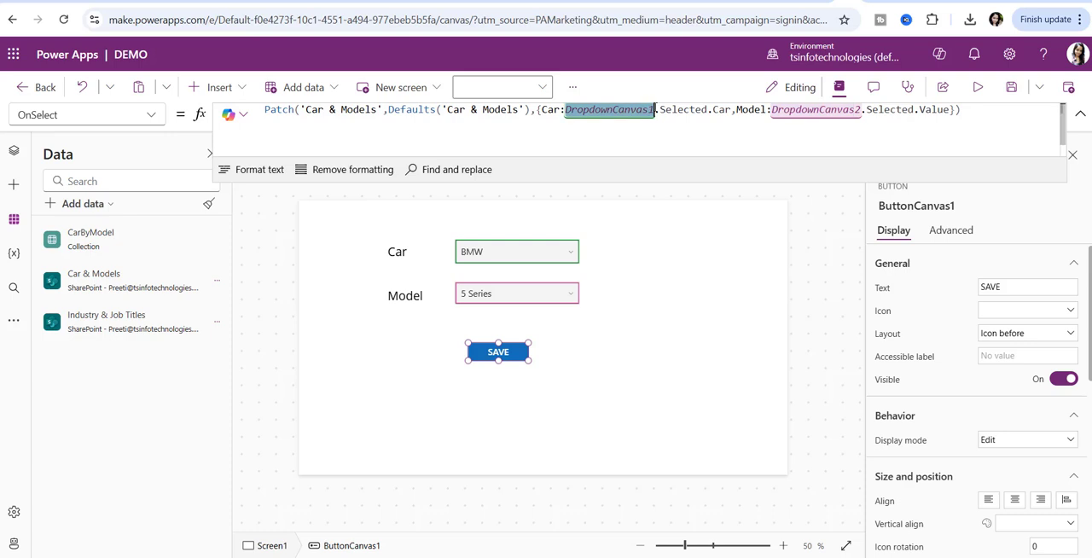
left_click(720, 111)
left_click_drag(772, 111, 862, 110)
left_click(883, 109)
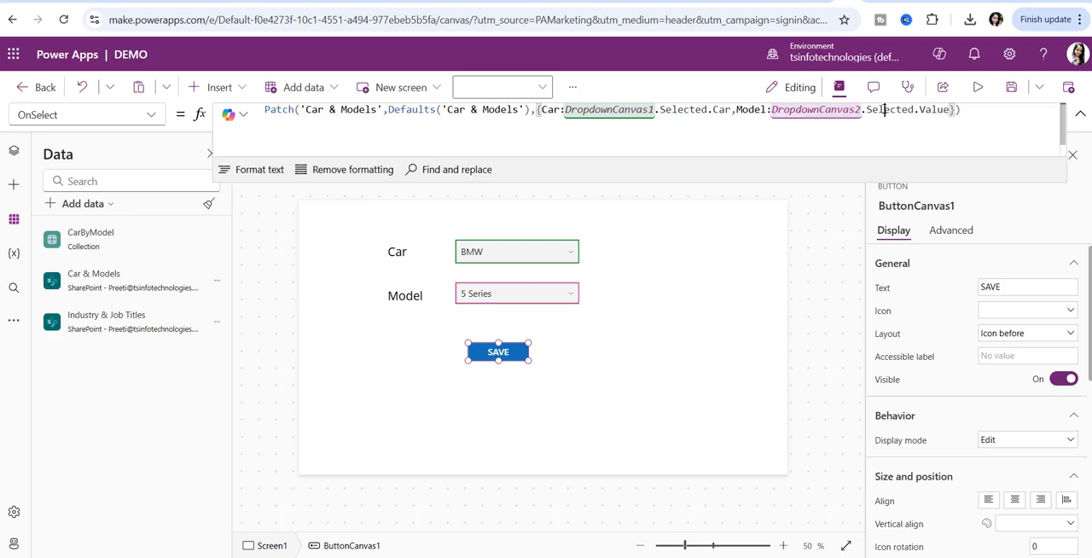
left_click(941, 110)
left_click(989, 112)
left_click(1086, 126)
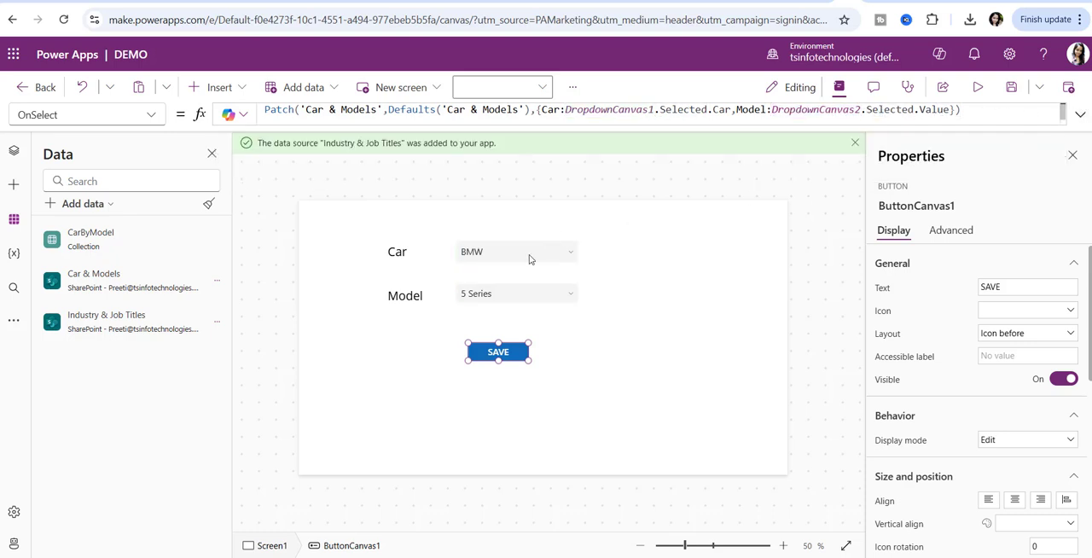
- Open the Model dropdown's DefaultSelectedItems property in the formula bar
left_click(506, 298)
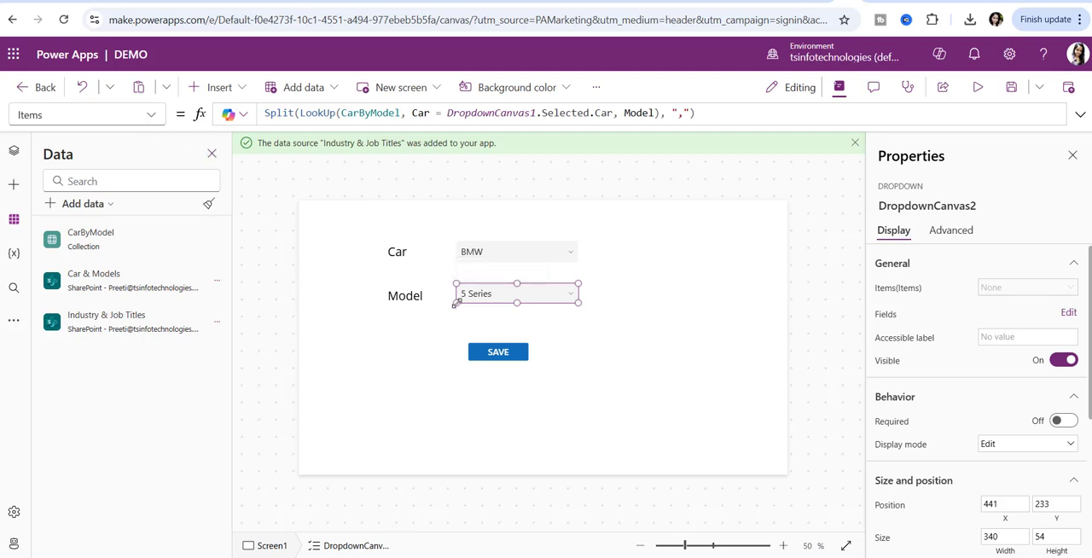
left_click(157, 117)
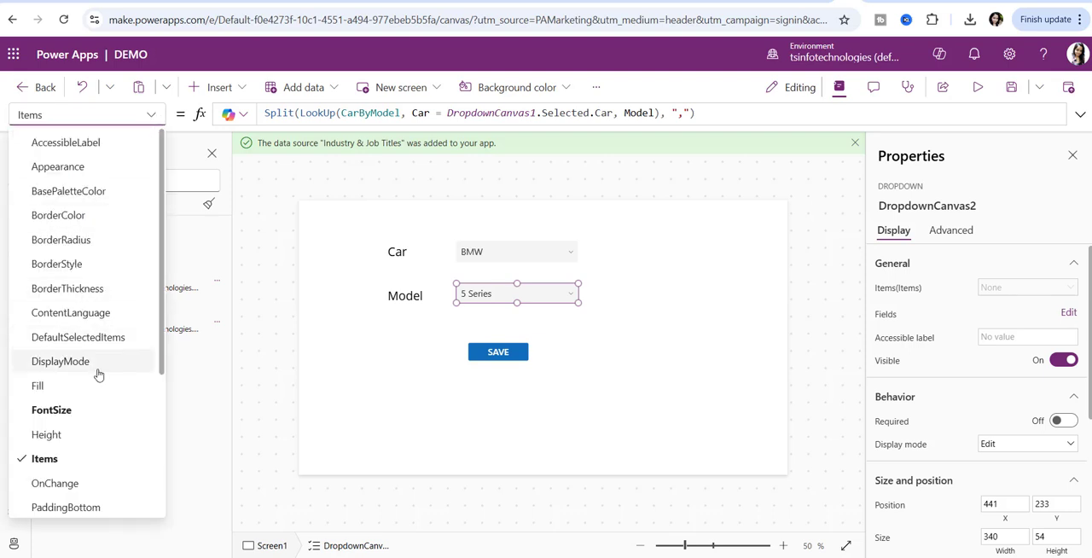
left_click(110, 336)
left_click(265, 116)
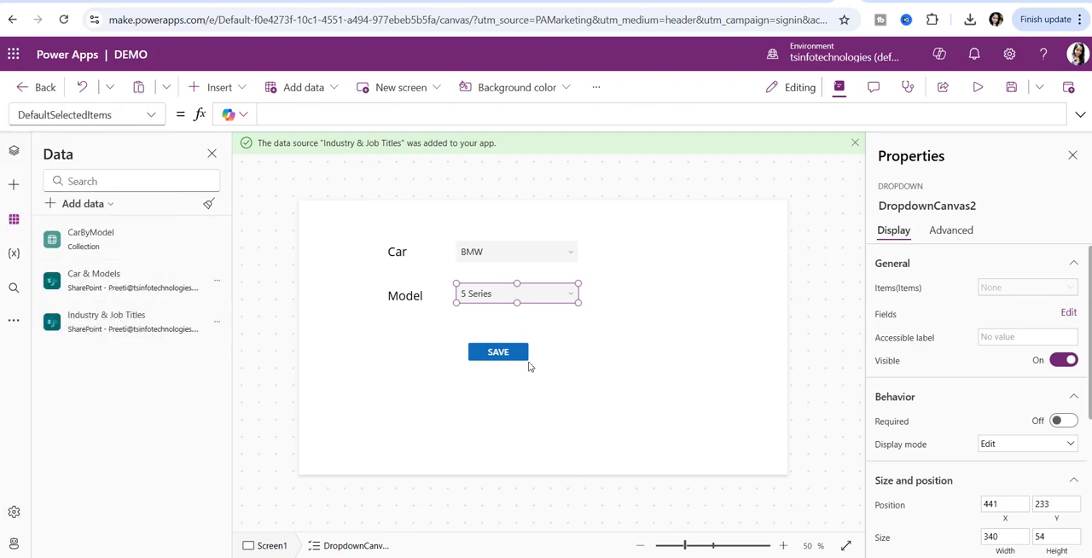
- Preview the app with Ford as the Car, view its Model options, and return to the Model dropdown in the editor
left_click(978, 87)
left_click(523, 201)
left_click(453, 281)
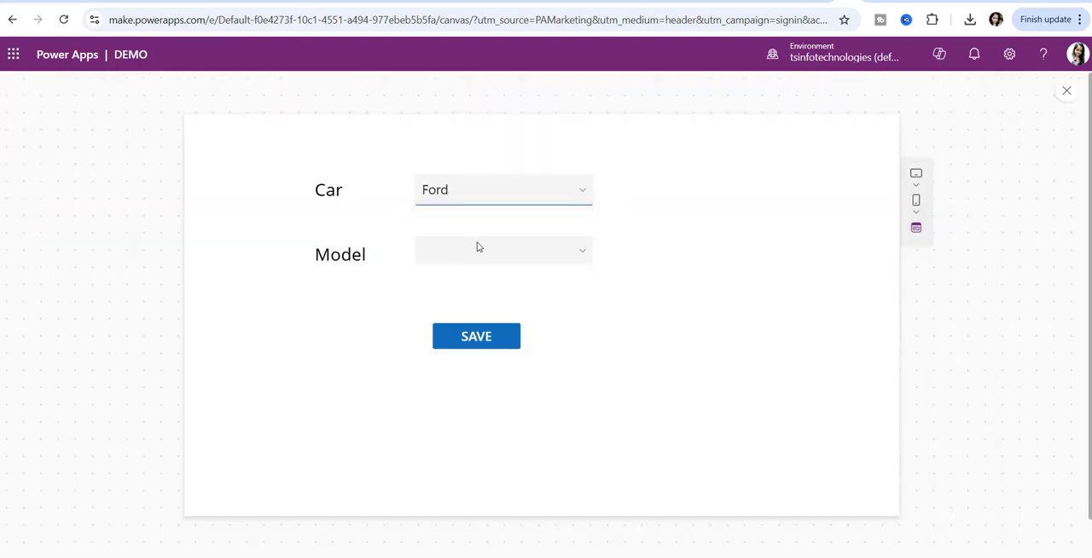
left_click(484, 256)
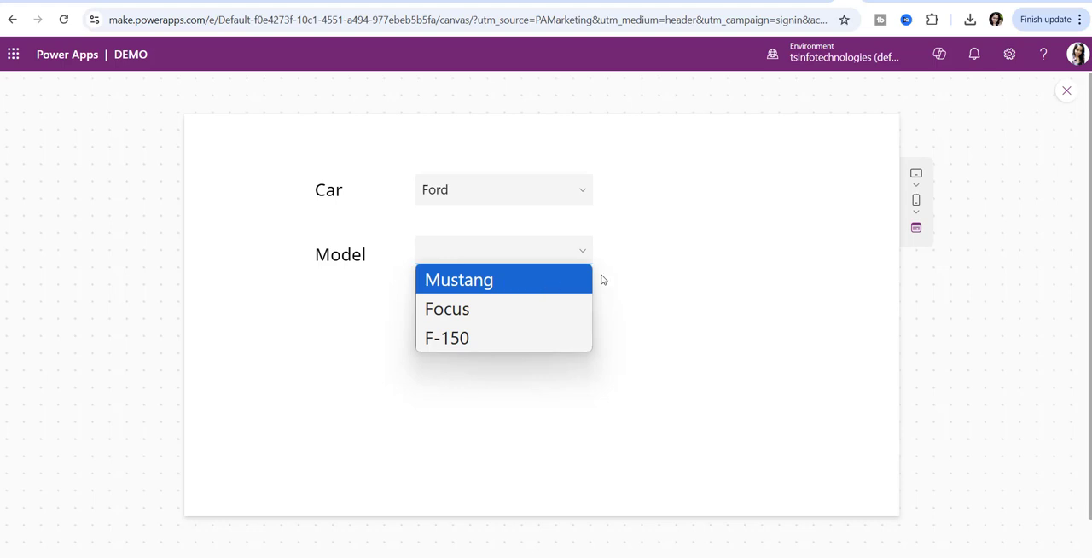
left_click(1068, 93)
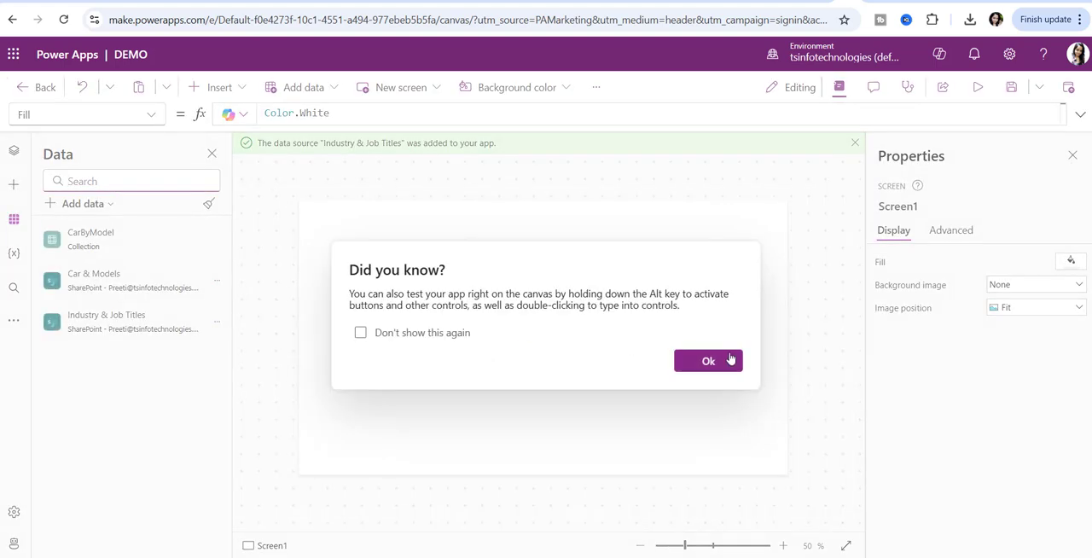
left_click(730, 361)
left_click(494, 291)
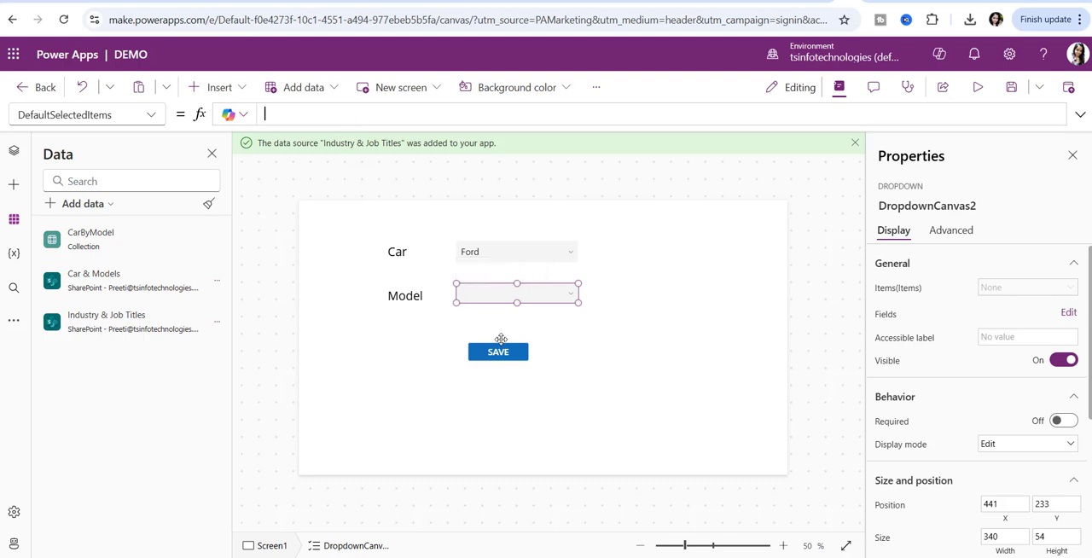
- Set the Model dropdown's DefaultSelectedItems to First(Split(LookUp(CarByModel, Car = DropdownCanvas1.Selected.Car, Model), ",")), copied from the Notepad notes
key("alt+Tab")
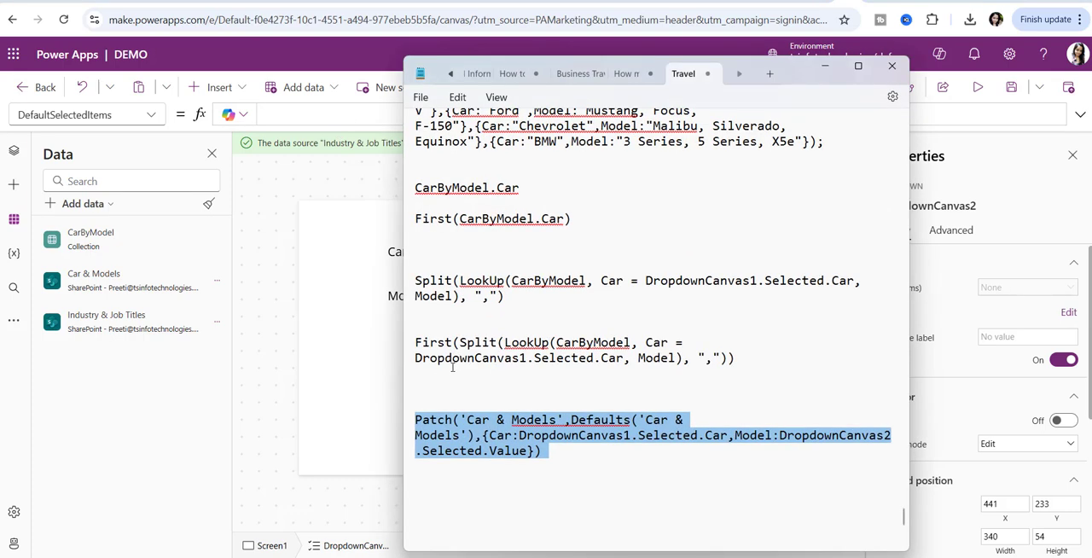
triple_click(453, 360)
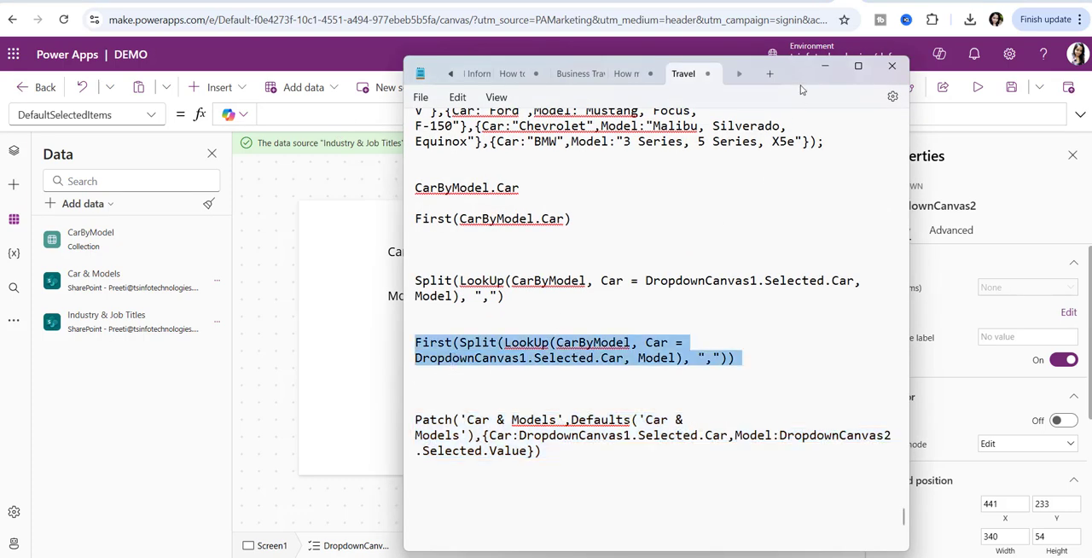
key("ctrl+c")
key("alt+Tab")
key("ctrl+v")
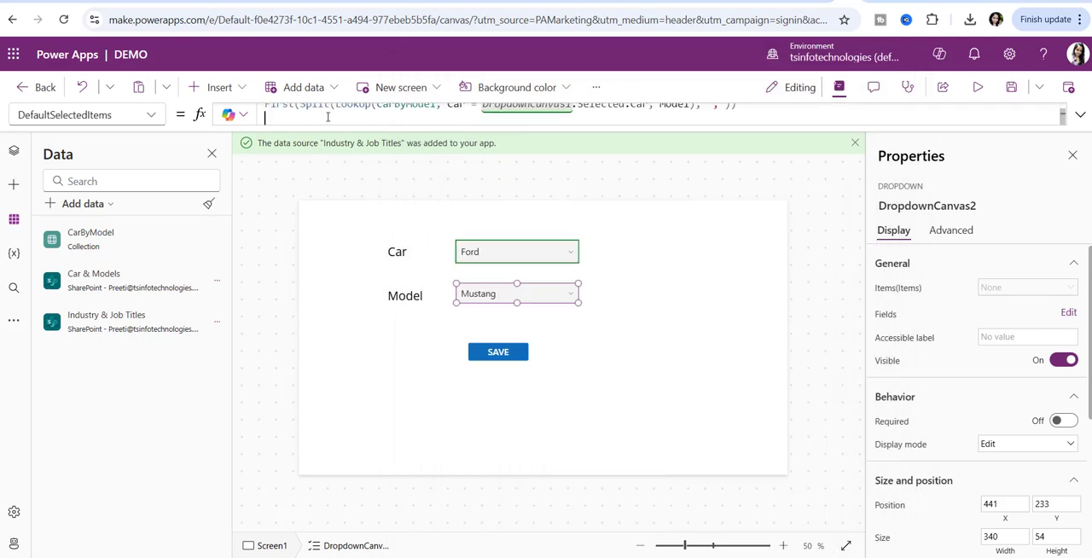
- Examine the CarByModel collection, Car condition, Model column and comma separator in the Model dropdown's default formula
left_click_drag(437, 114, 376, 114)
left_click(465, 113)
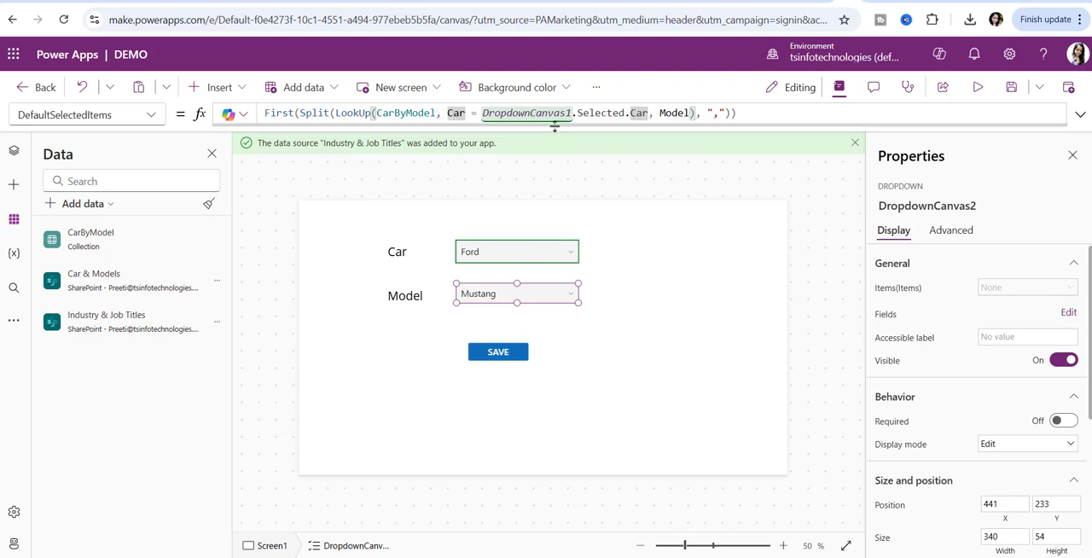
left_click_drag(658, 114, 693, 114)
double_click(715, 114)
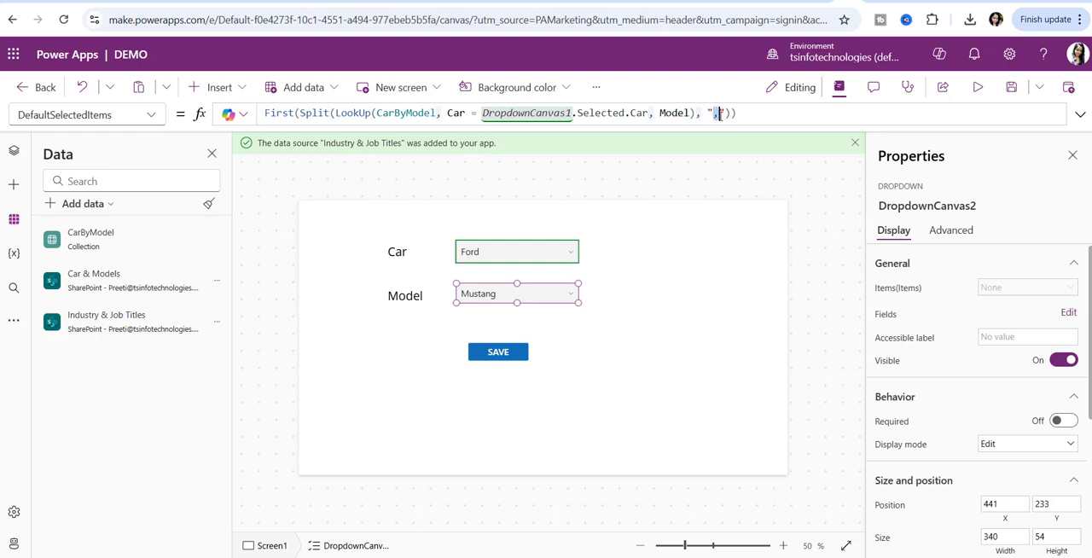
left_click(754, 114)
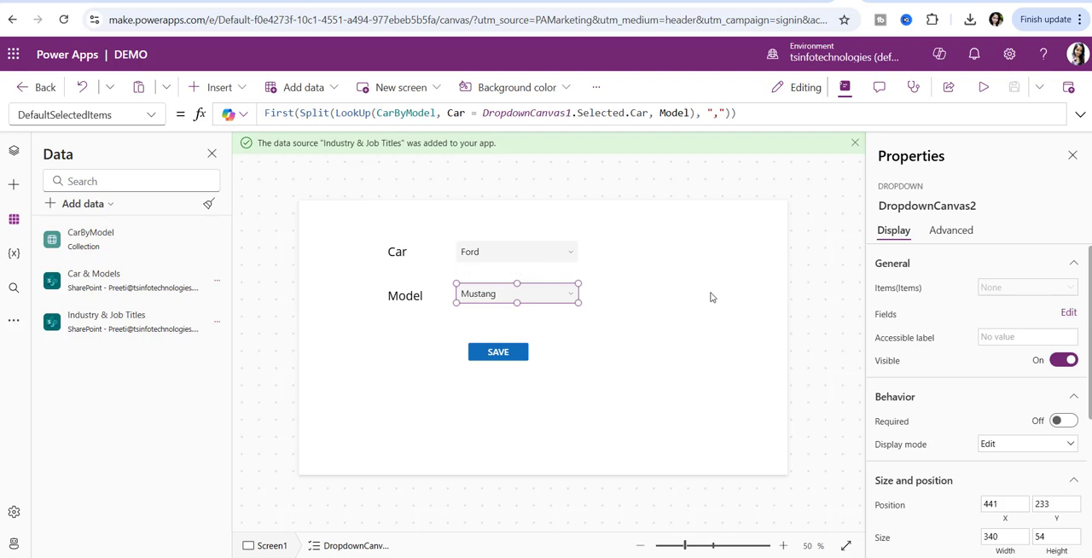
- Publish this version of the DEMO app and start its preview
left_click(1067, 87)
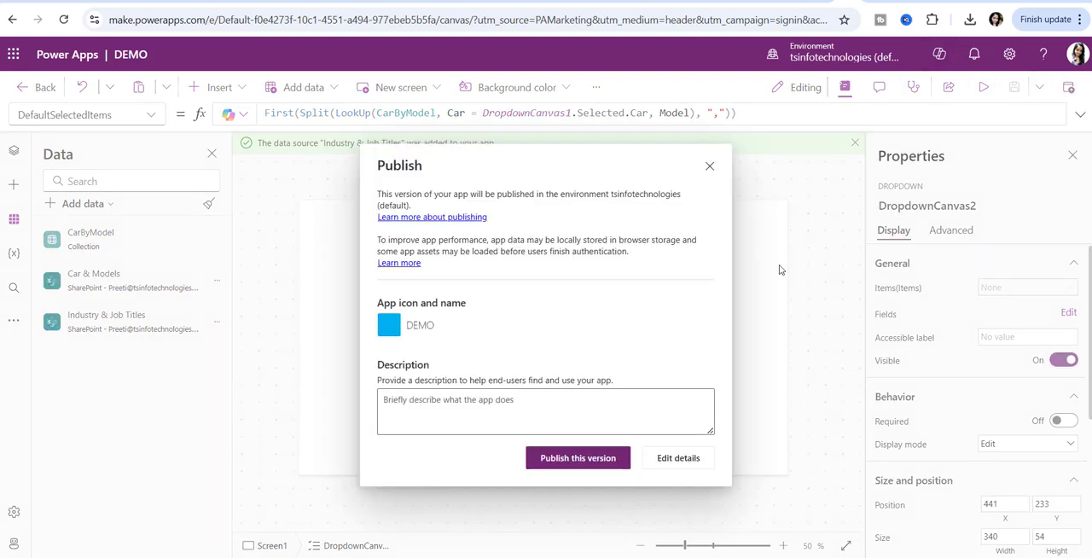
left_click(562, 459)
left_click(983, 88)
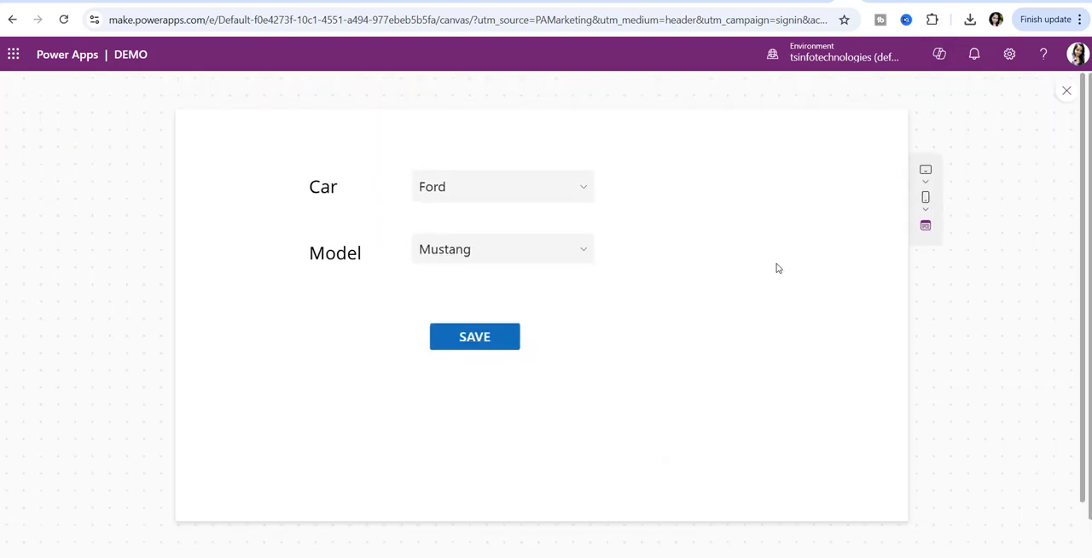
- Choose Honda as the Car and CR-V as the Model in the preview, and save the selection
left_click(502, 189)
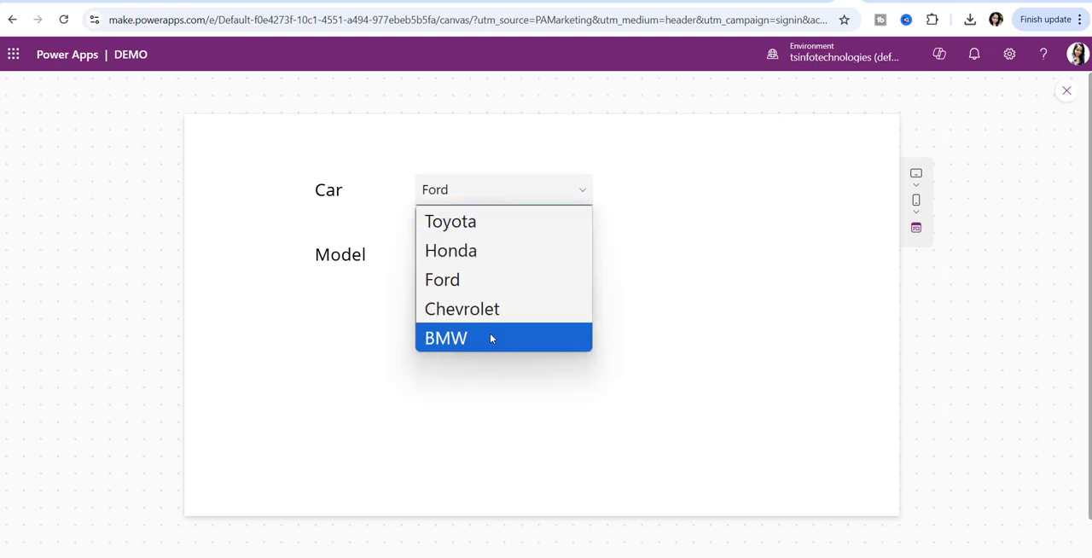
left_click(481, 250)
left_click(480, 249)
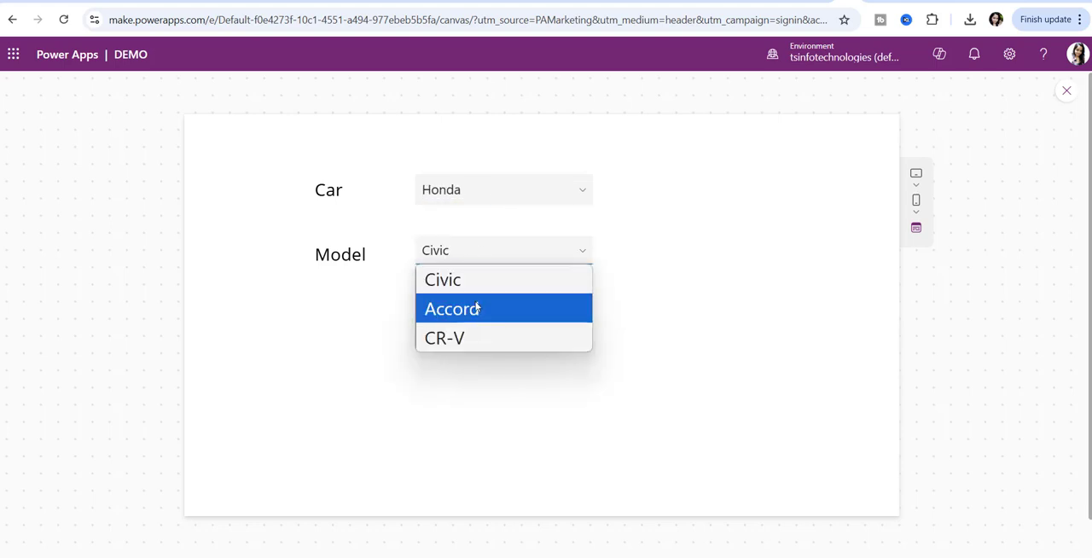
left_click(461, 260)
left_click(512, 250)
left_click(478, 338)
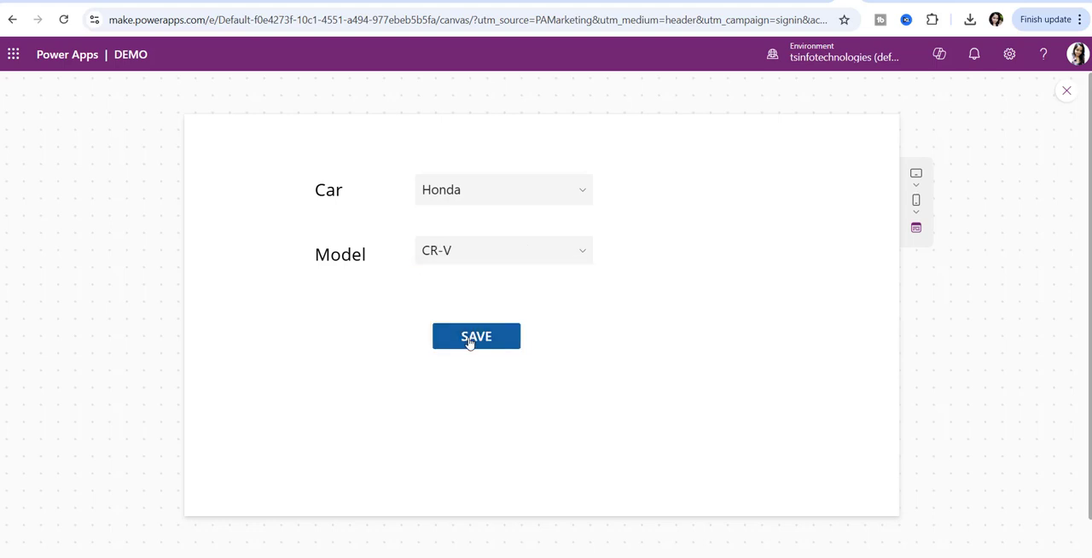
- Switch to the Car & Models SharePoint list, refresh it, and check the Honda CR-V item
left_click(898, 1)
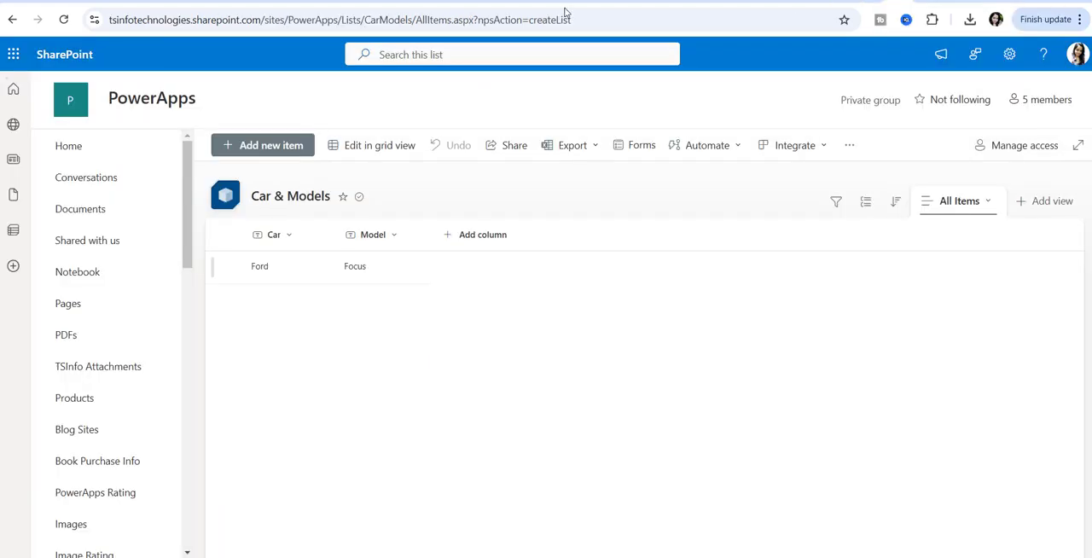
left_click(65, 19)
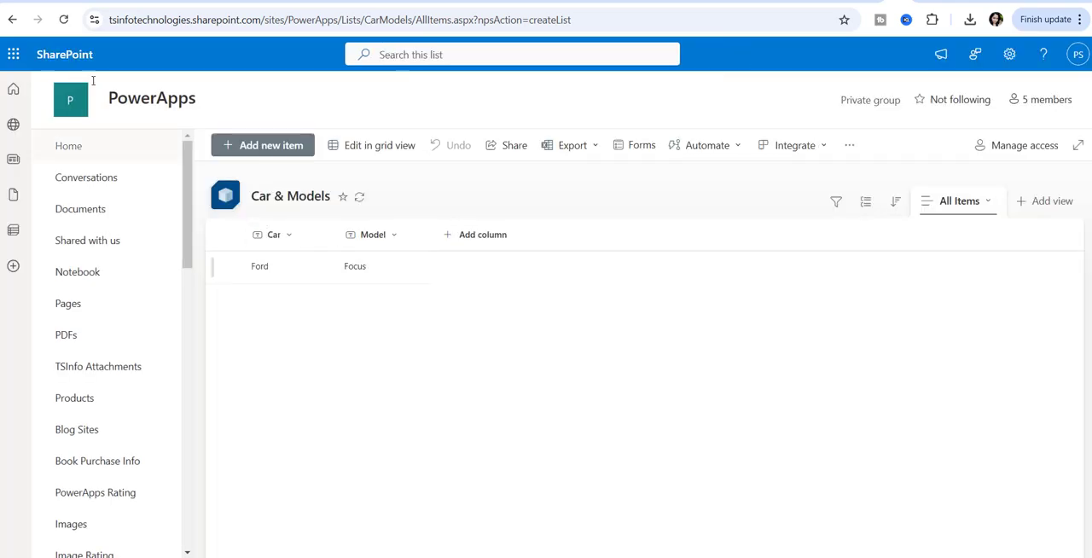
left_click(64, 20)
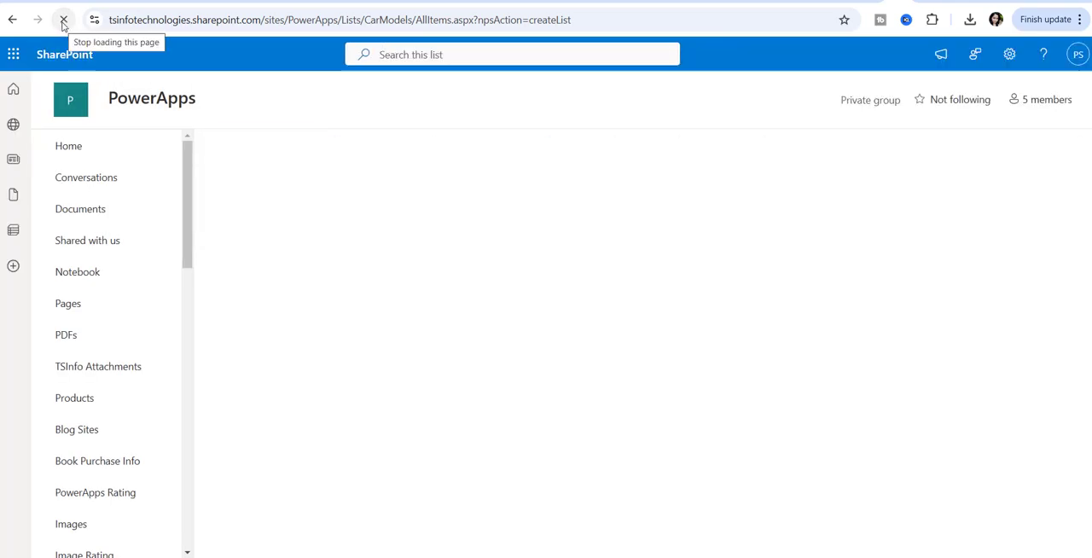
left_click(234, 301)
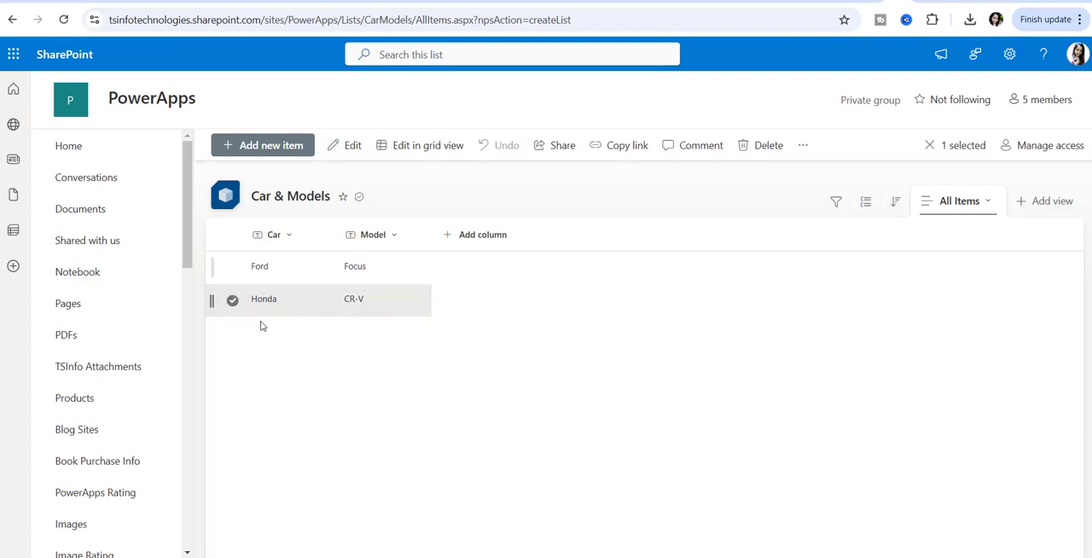
left_click(232, 302)
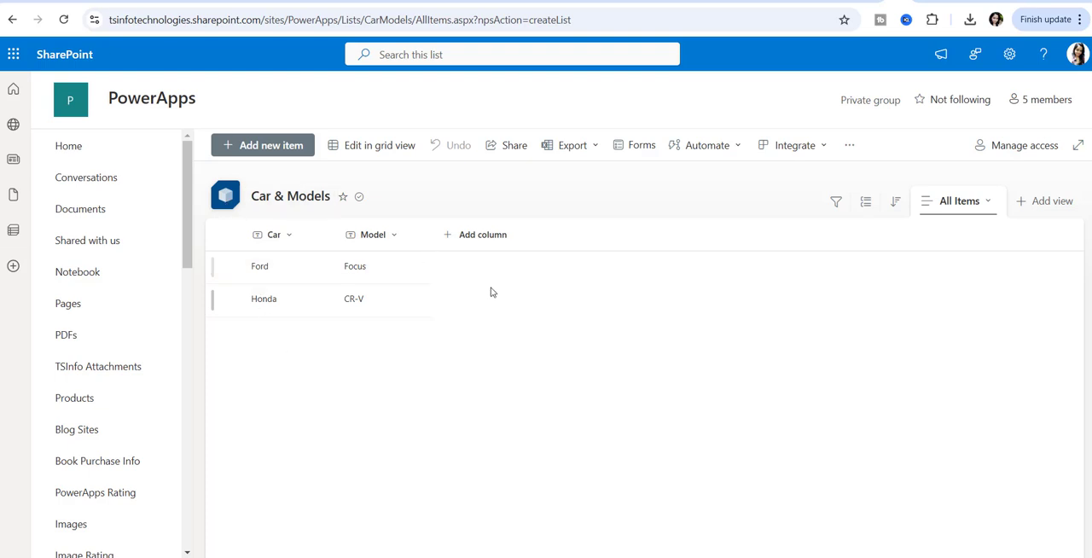
- Switch to the 'Power Apps set dropdown value based on another dropdown' app and leave its preview
left_click(872, 1)
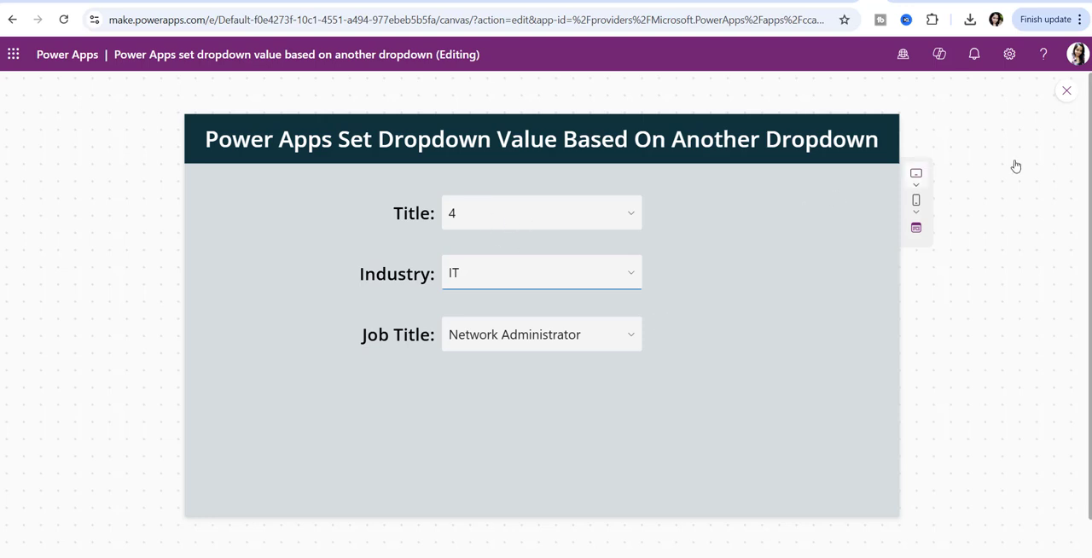
left_click(1067, 90)
left_click(707, 361)
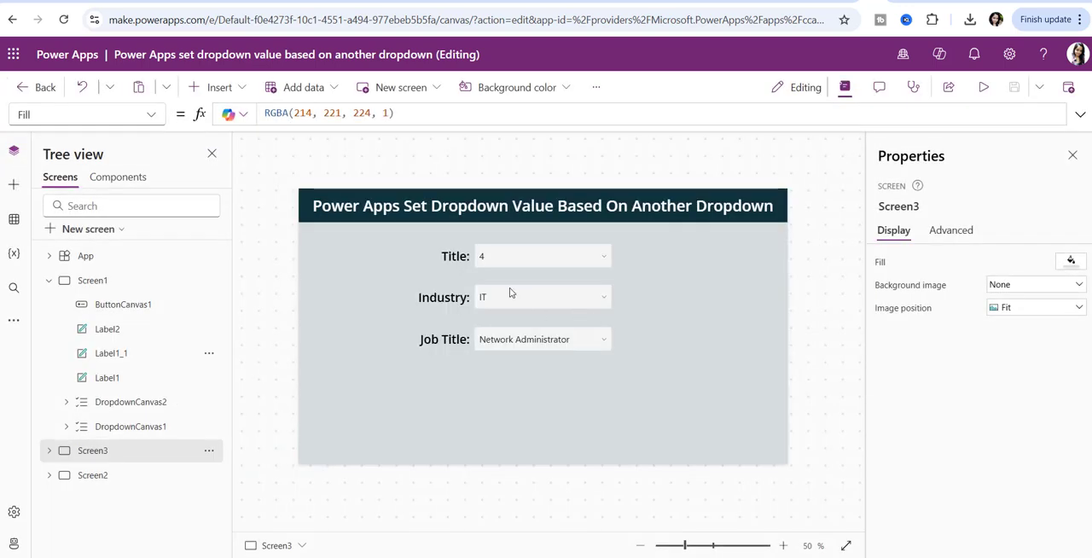
- View the Items formulas of the Title, Industry and Job Title dropdowns on Screen3
left_click(510, 254)
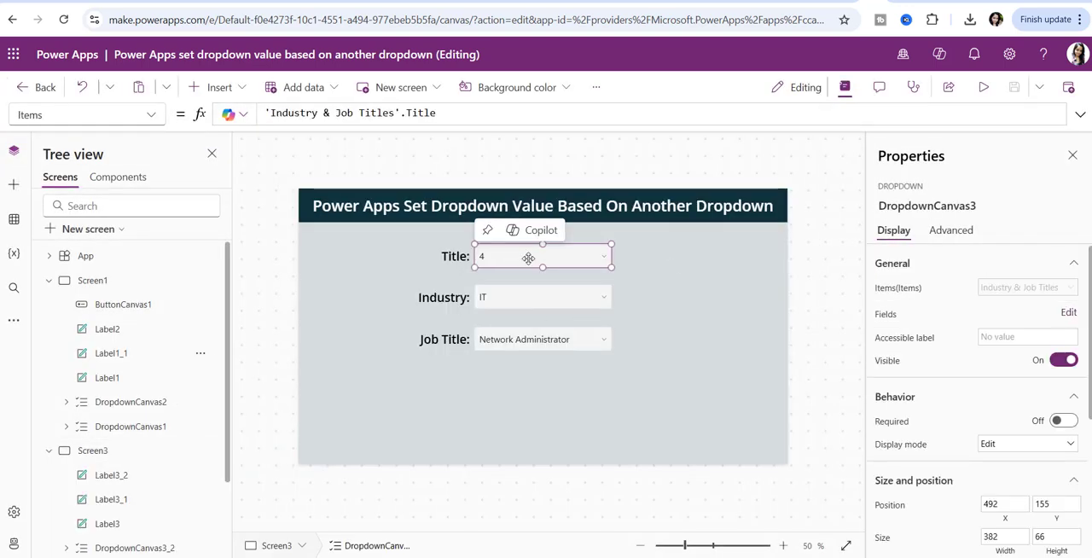
left_click(545, 299)
left_click(551, 345)
left_click(581, 255)
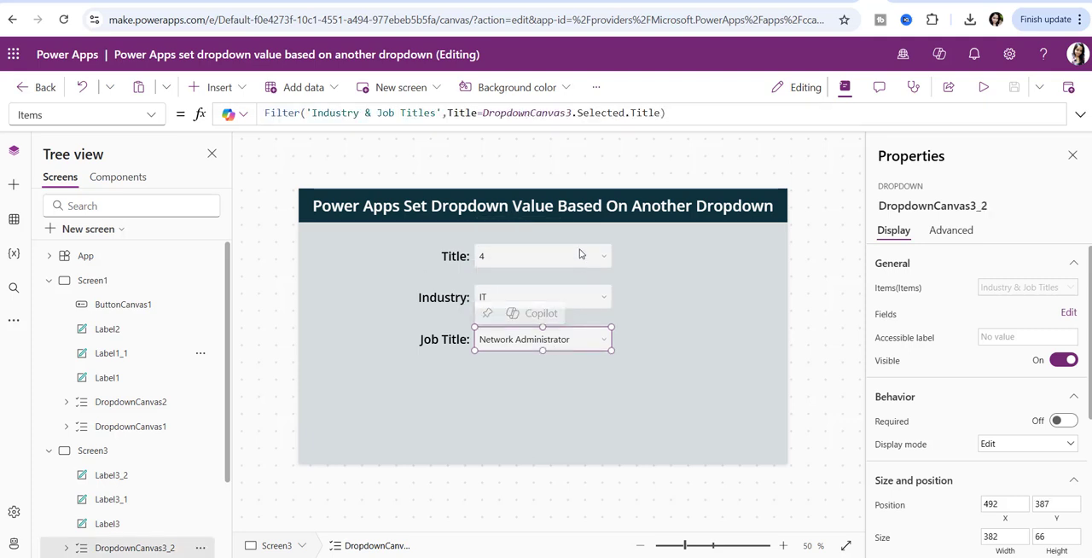
left_click(587, 303)
left_click(577, 339)
left_click(567, 258)
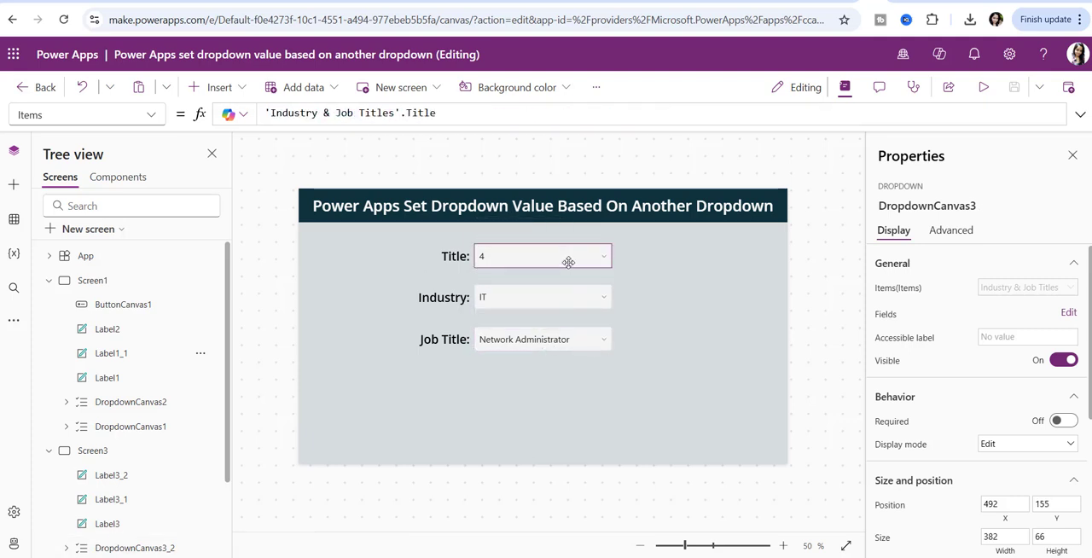
left_click(571, 311)
left_click(575, 346)
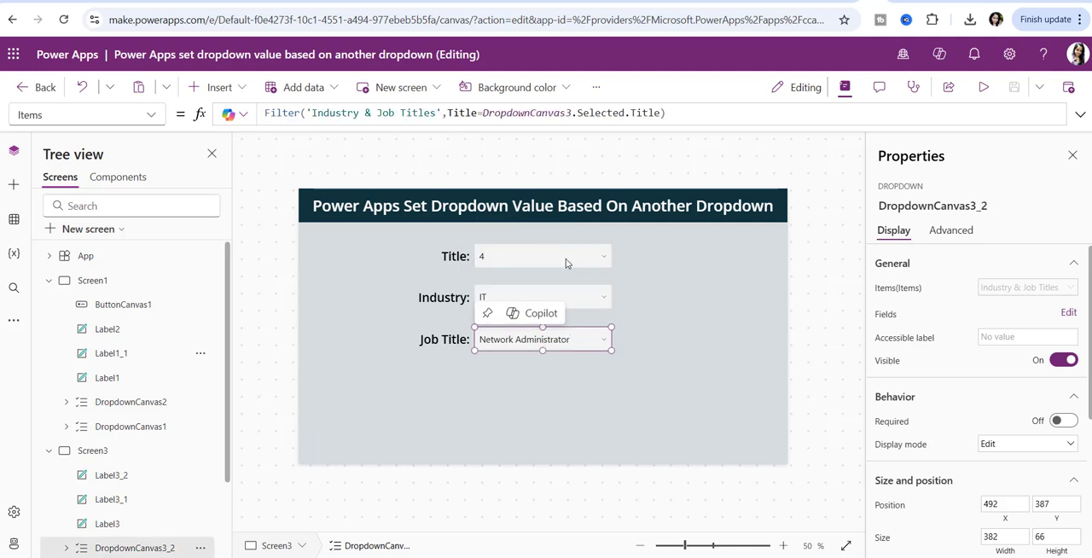
left_click(566, 257)
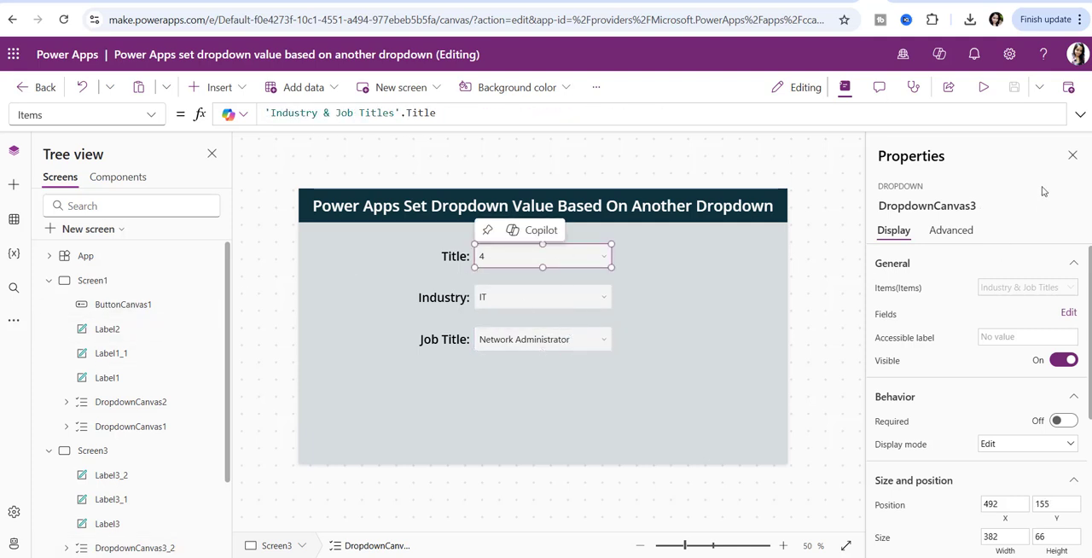
- Check the Title, Industry and Job Titles columns of the Industry & Job Titles SharePoint list, deselect item 4, and return to the app
left_click(924, 1)
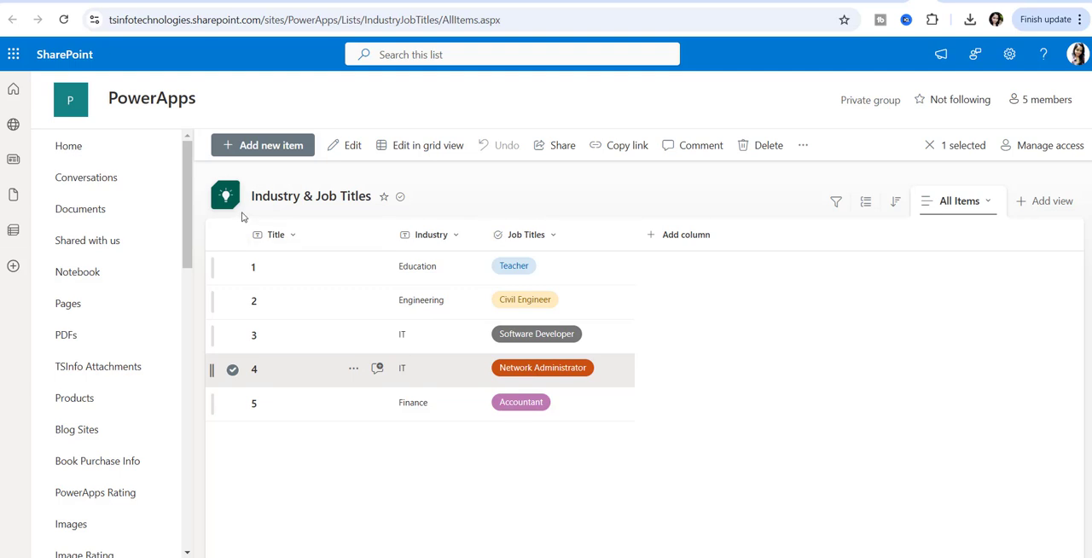
left_click(232, 370)
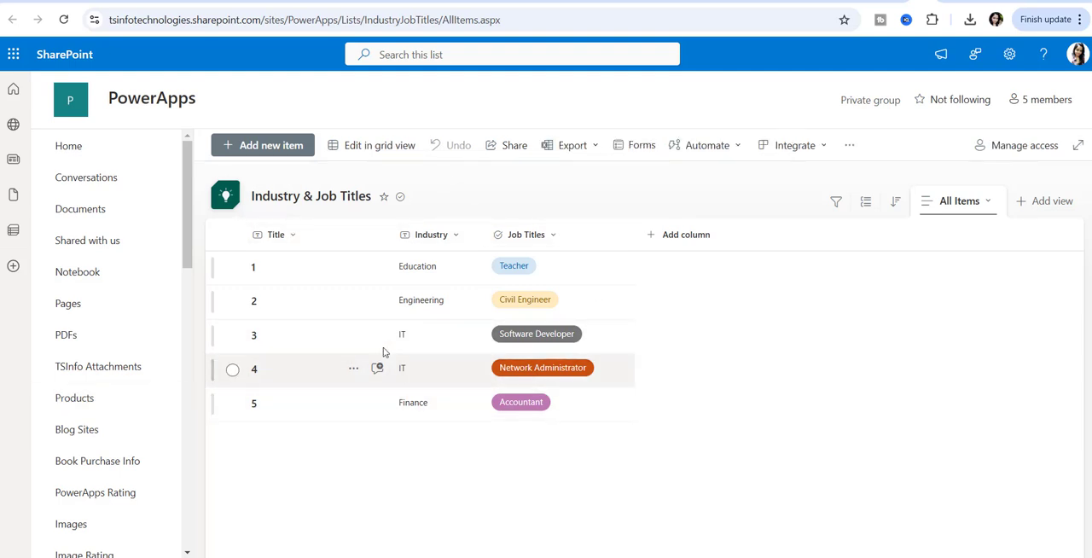
left_click(867, 2)
- Examine the Title dropdown's Items formula, covering the 'Industry & Job Titles' source and Title column, and view its result table
left_click(518, 255)
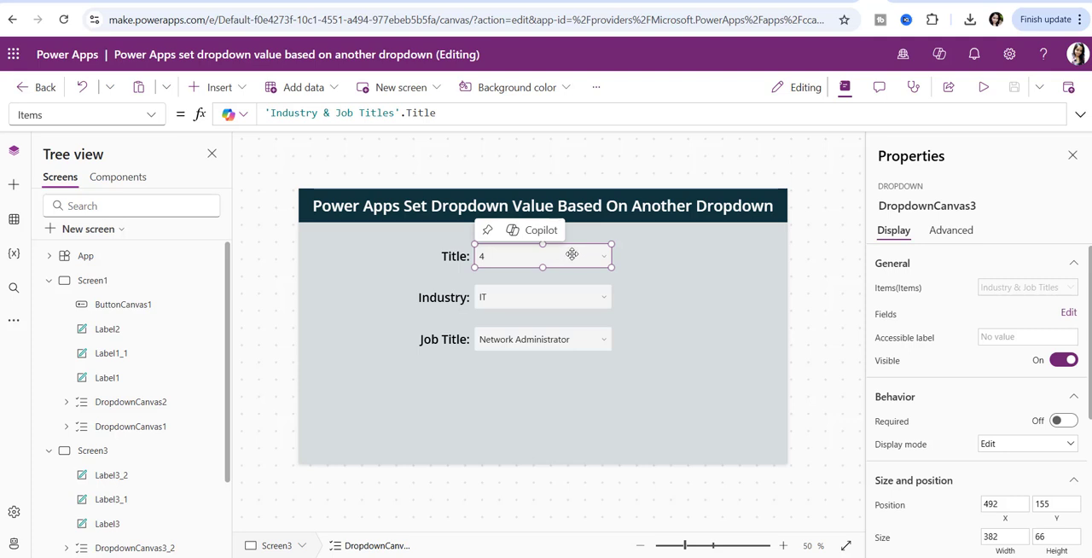
left_click(542, 306)
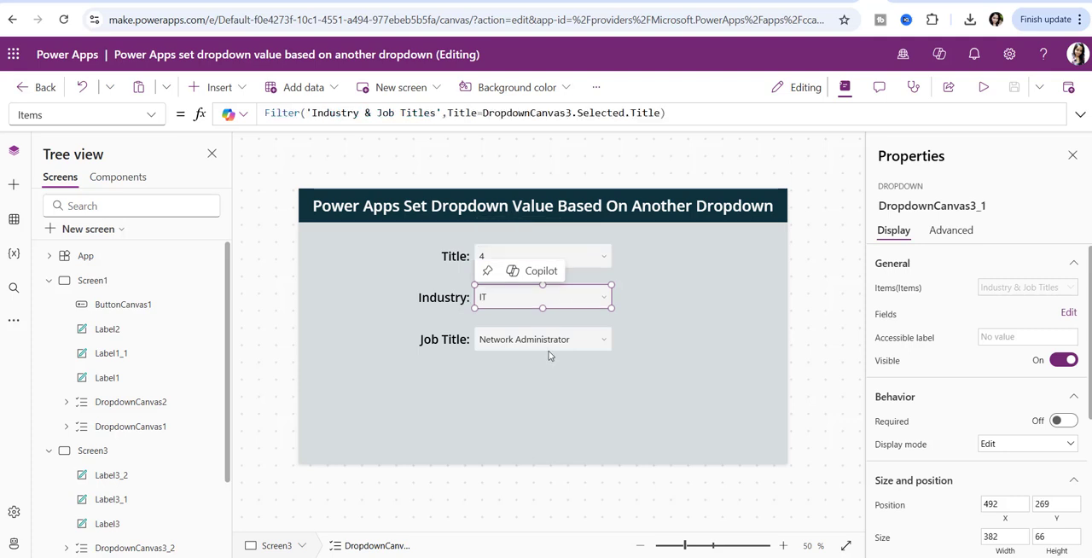
left_click(587, 250)
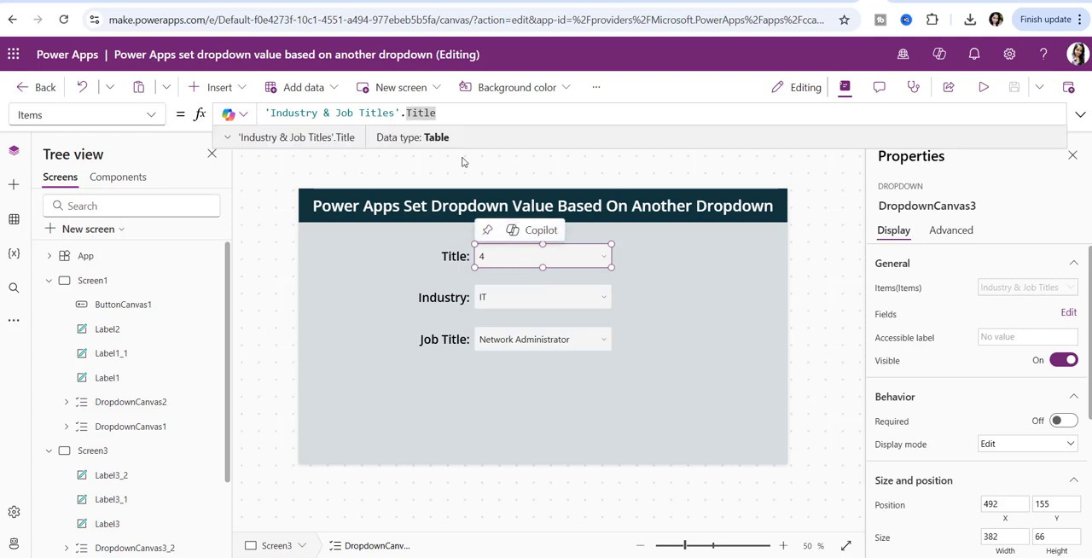
key("ctrl+a")
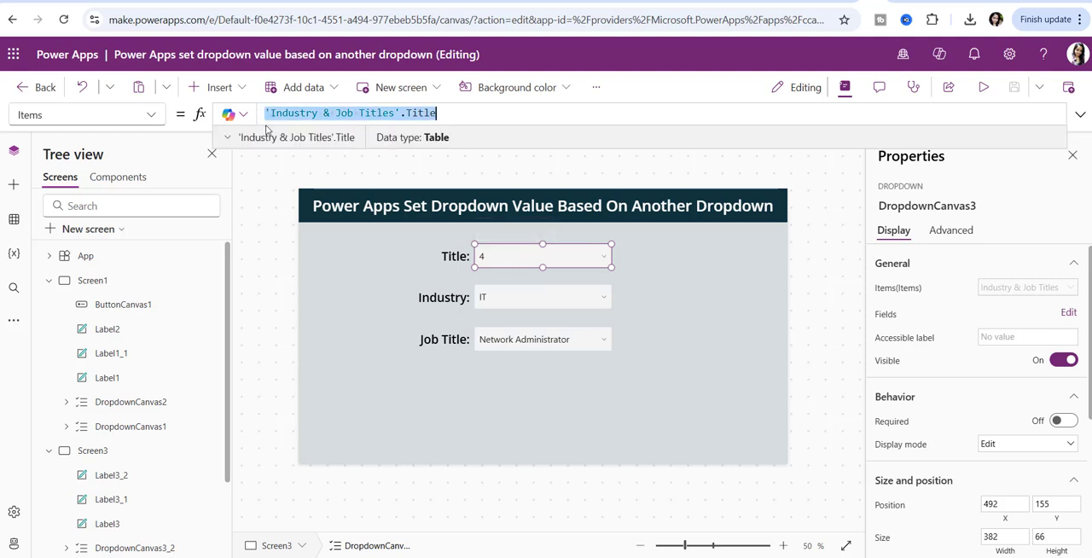
left_click(272, 122)
left_click_drag(272, 115, 401, 114)
double_click(447, 112)
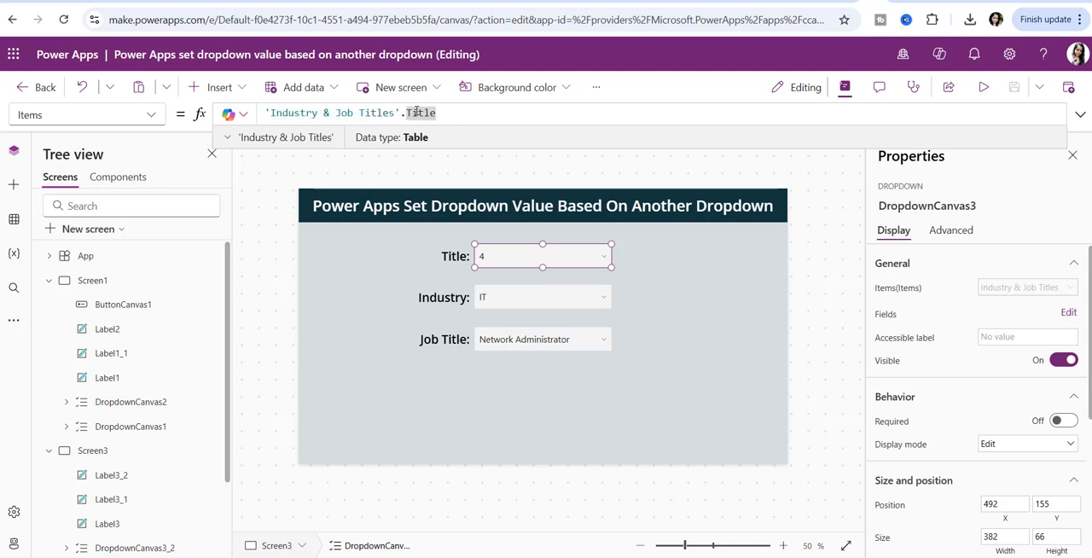
left_click(438, 140)
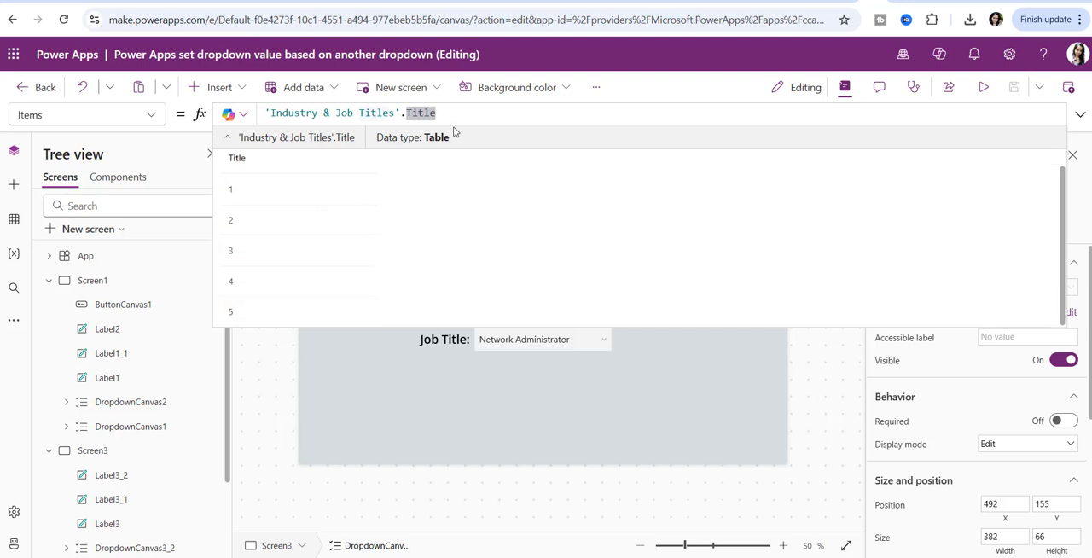
left_click(436, 139)
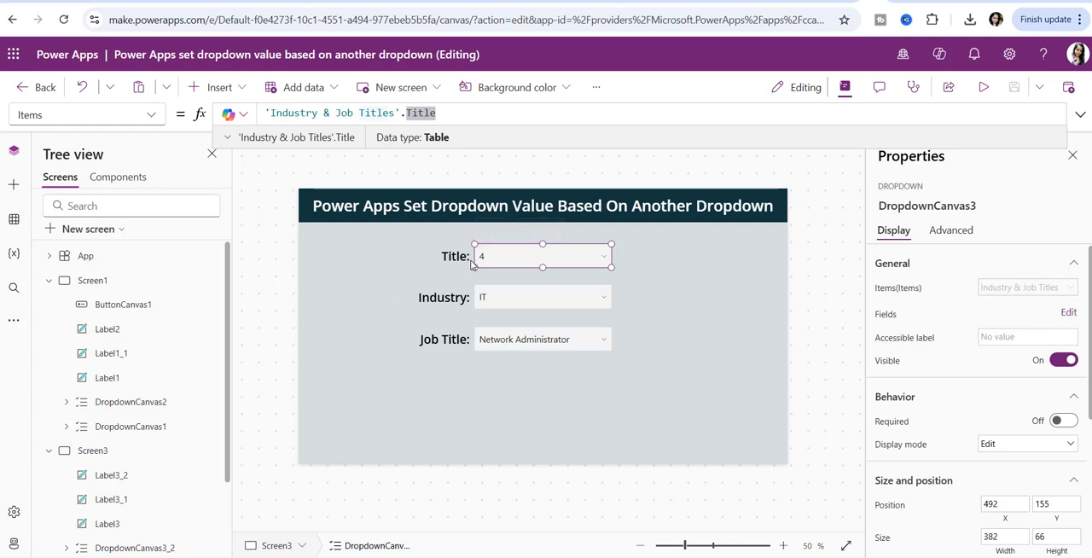
- View the Title dropdown's field settings and the option for adding a field, and close them
left_click(1068, 312)
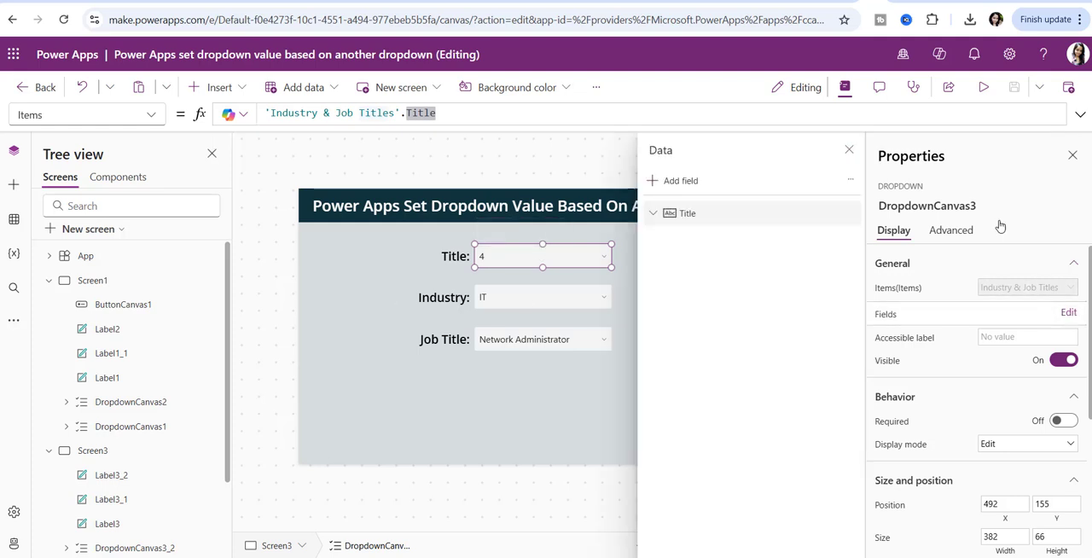
left_click(683, 182)
left_click(734, 306)
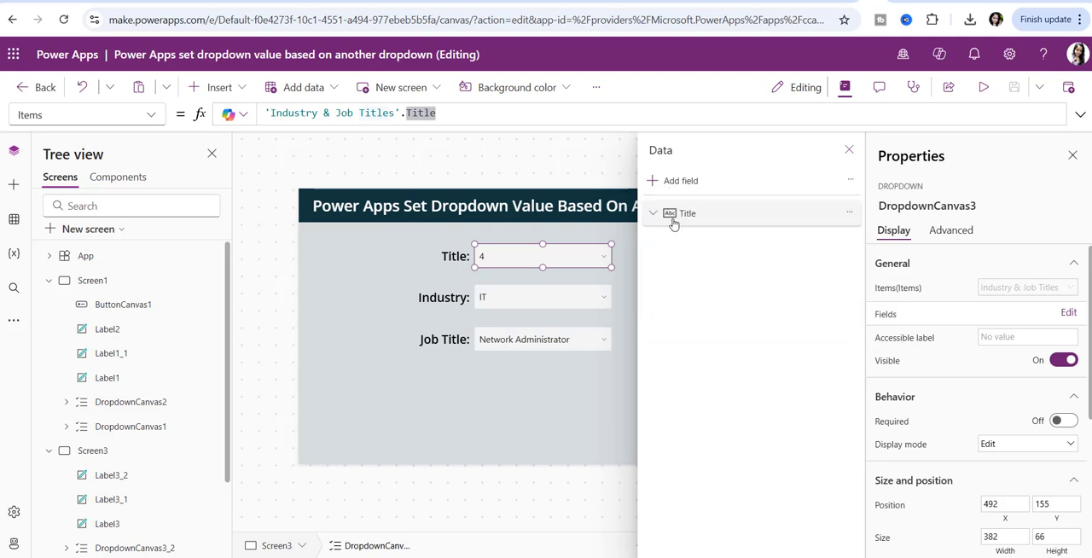
left_click(850, 149)
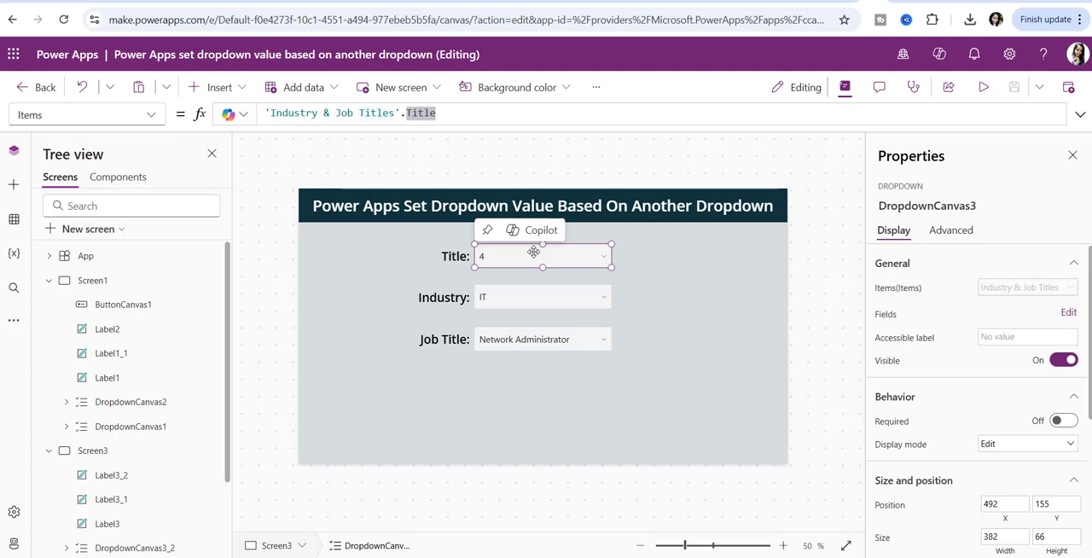
- Examine the Industry dropdown's Items formula, covering its source and Title condition, and check the control name of the Title dropdown it references
left_click(537, 300)
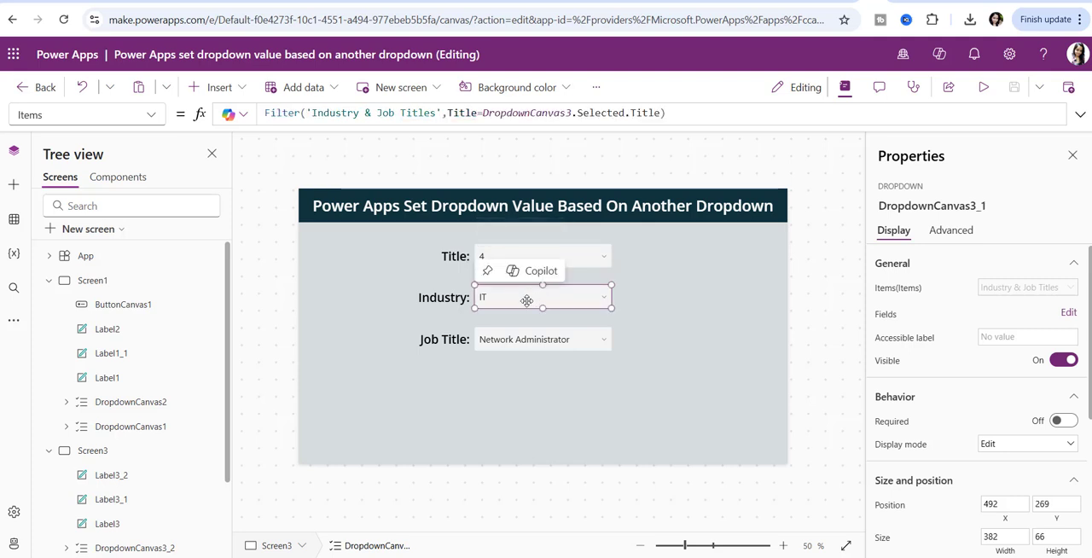
left_click(286, 113)
key("ctrl+a")
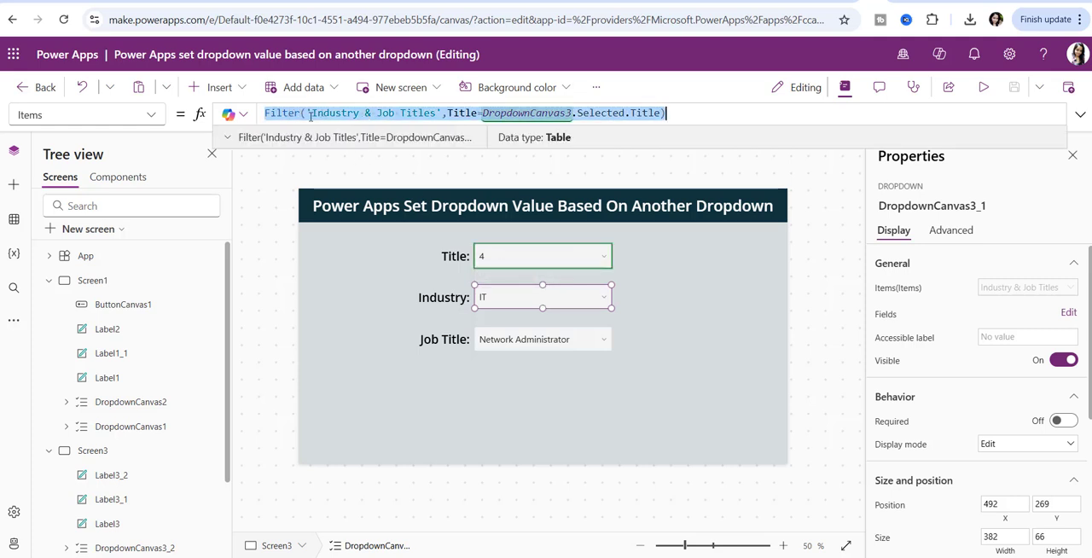
left_click(383, 113)
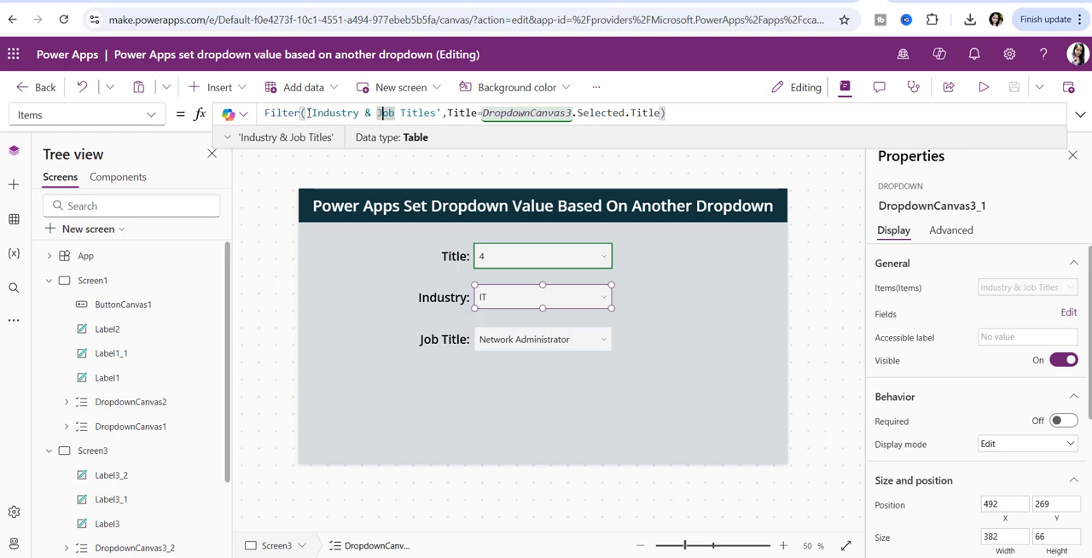
double_click(461, 112)
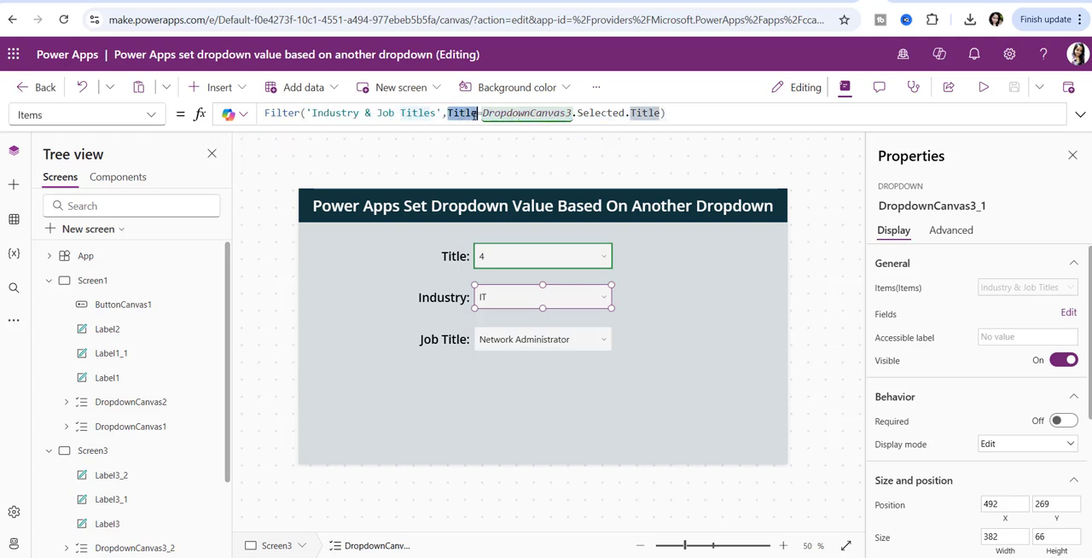
left_click_drag(483, 113, 663, 113)
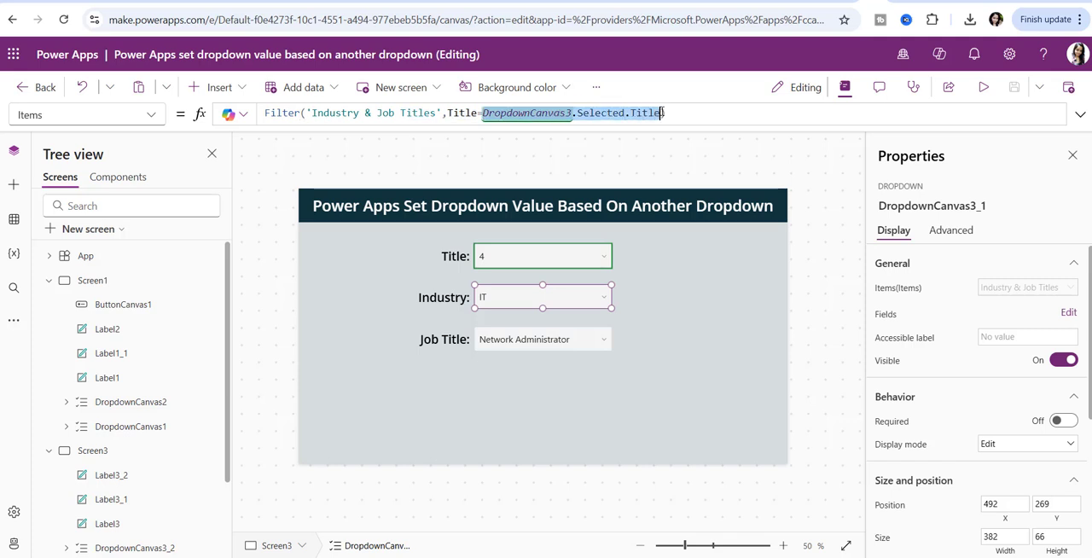
left_click(594, 256)
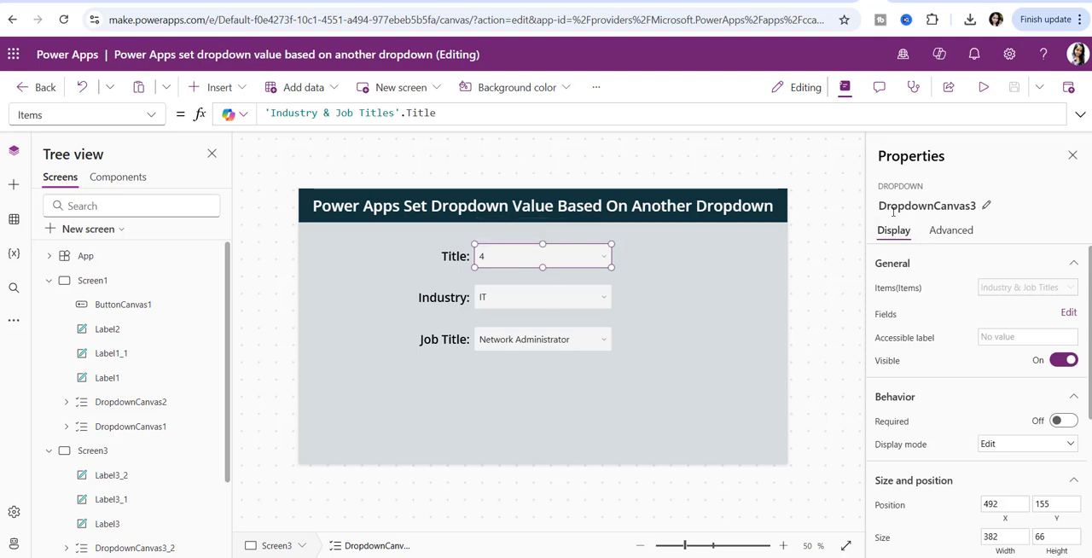
left_click(919, 212)
left_click(723, 280)
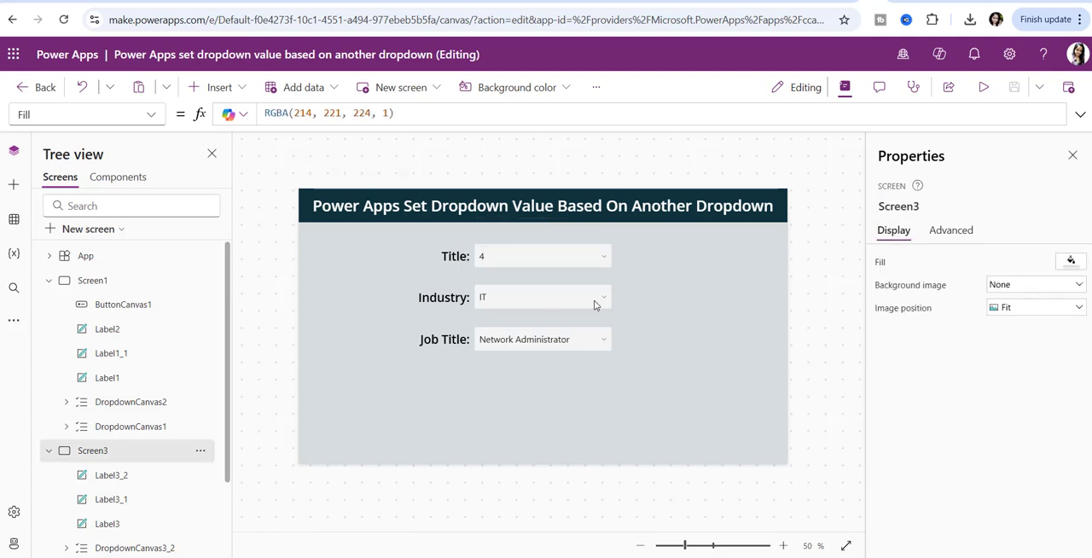
- View the Industry dropdown's field settings and the field chooser, and close the chooser without adding a field
left_click(574, 288)
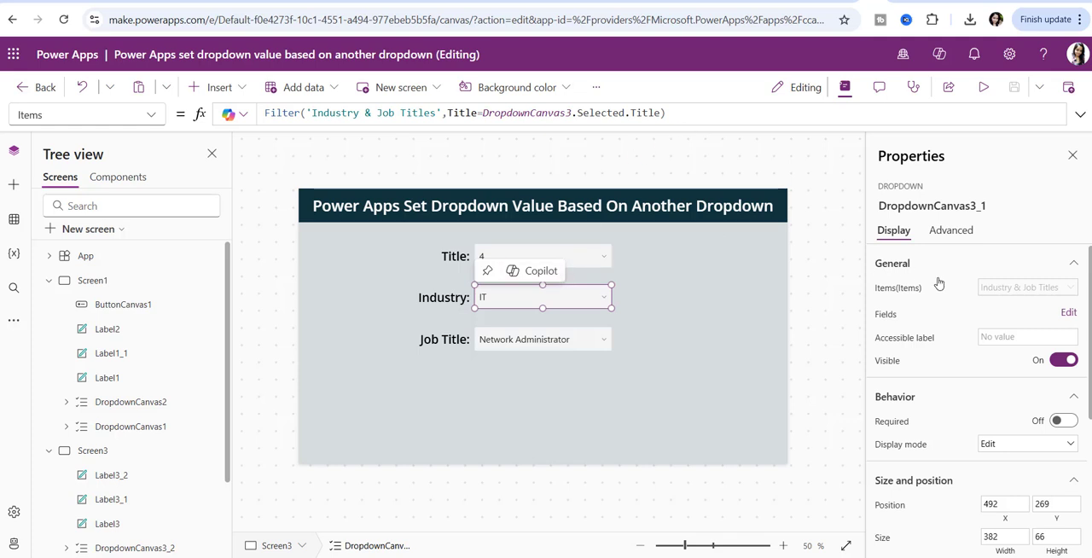
left_click(1069, 313)
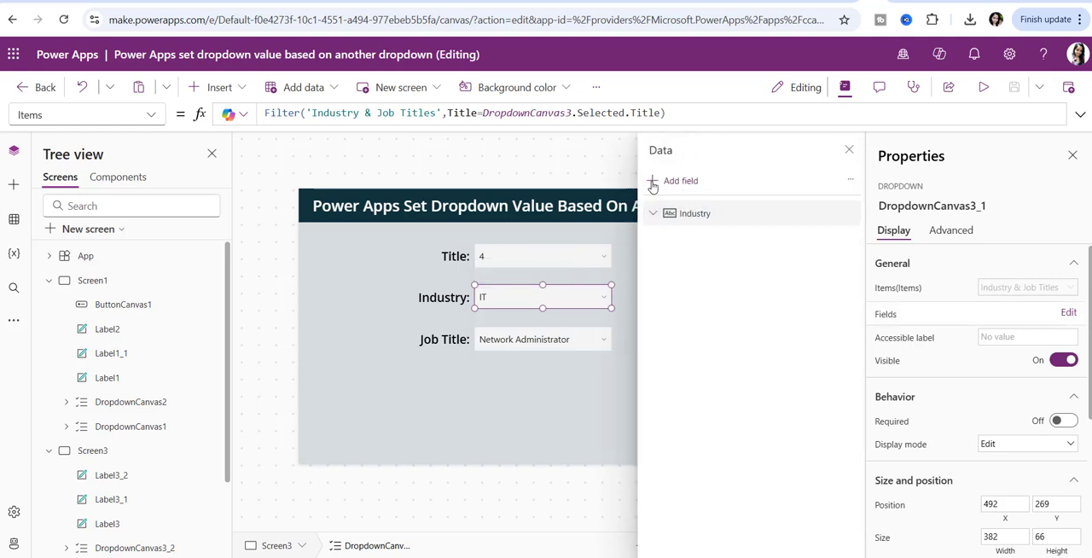
left_click(655, 182)
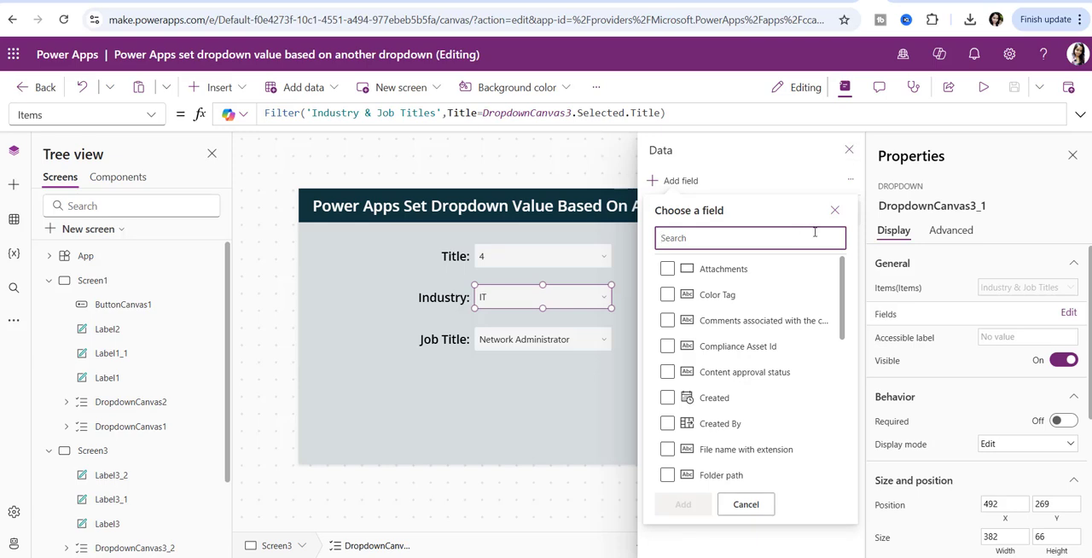
left_click(834, 211)
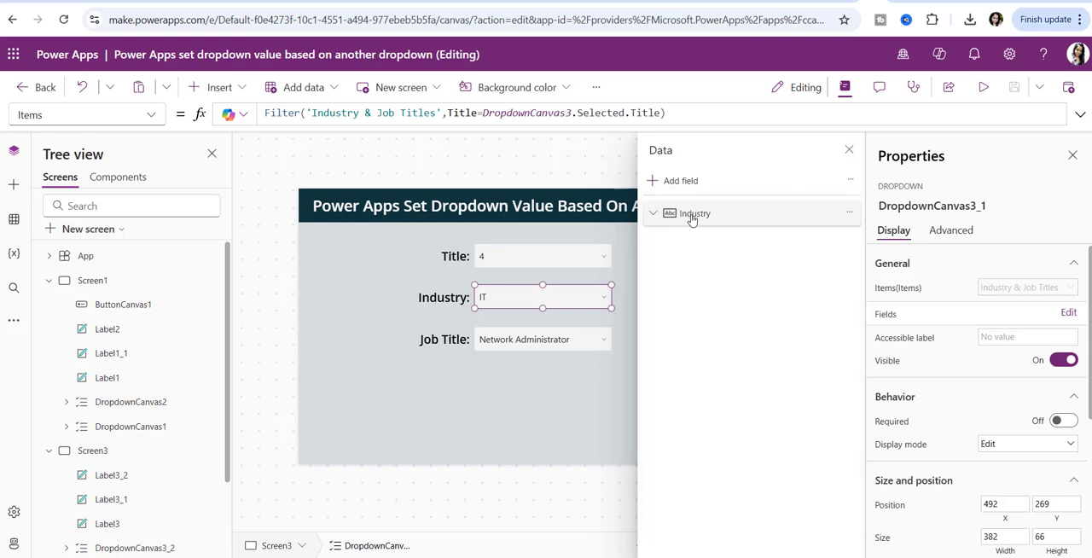
- Preview the app, view the options in the Industry dropdown, and return to editing
left_click(983, 87)
left_click(553, 275)
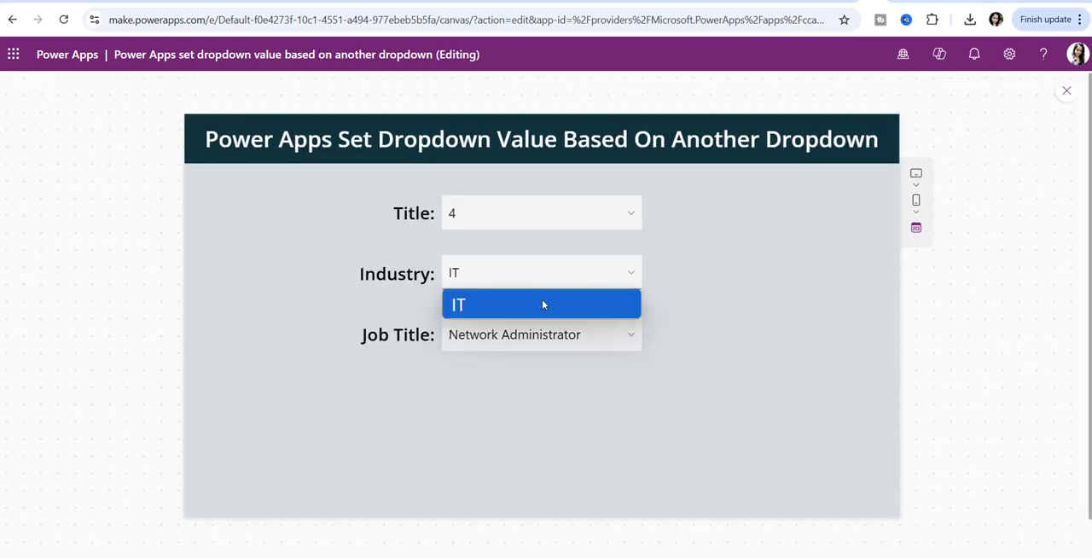
left_click(825, 300)
left_click(1067, 90)
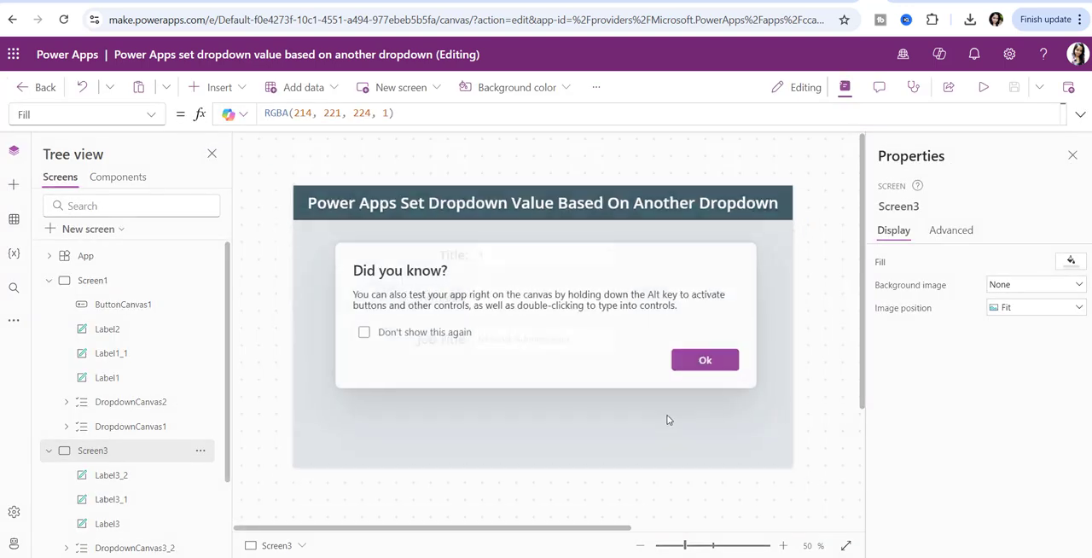
left_click(707, 363)
- Examine the Job Title dropdown's Items formula that filters 'Industry & Job Titles' by the selected Title
left_click(548, 346)
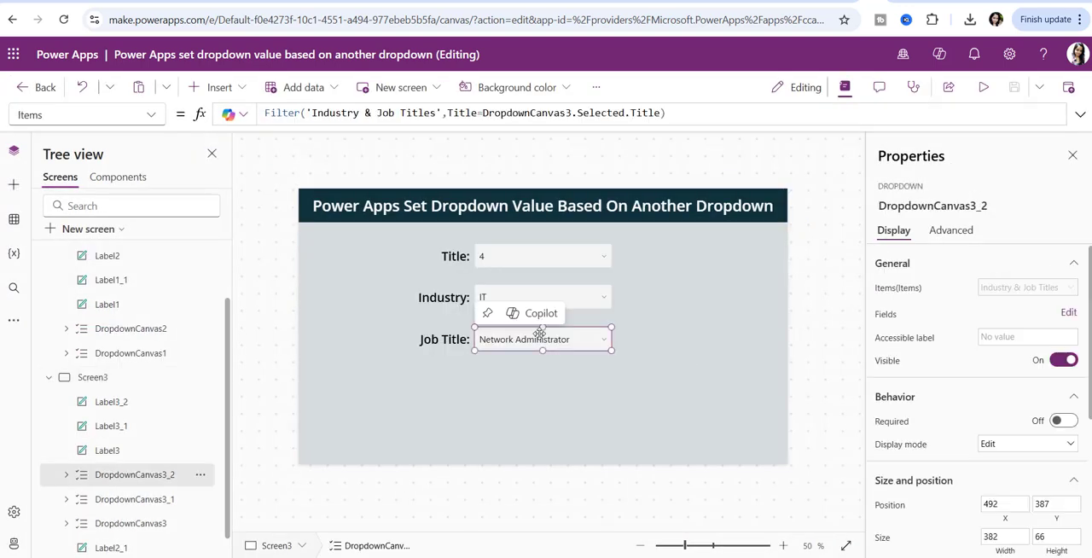
left_click(370, 114)
triple_click(370, 113)
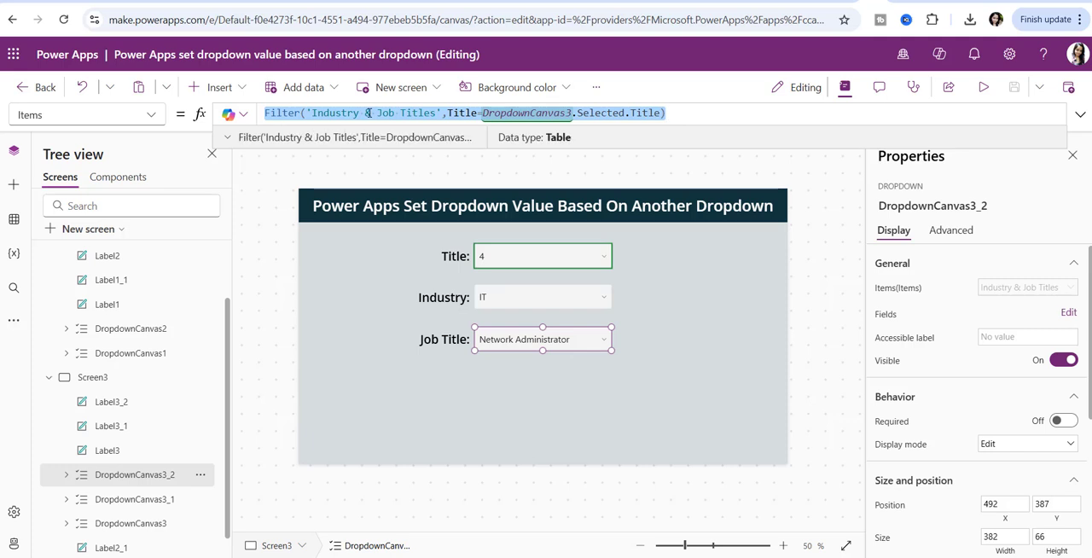
triple_click(366, 113)
left_click(681, 110)
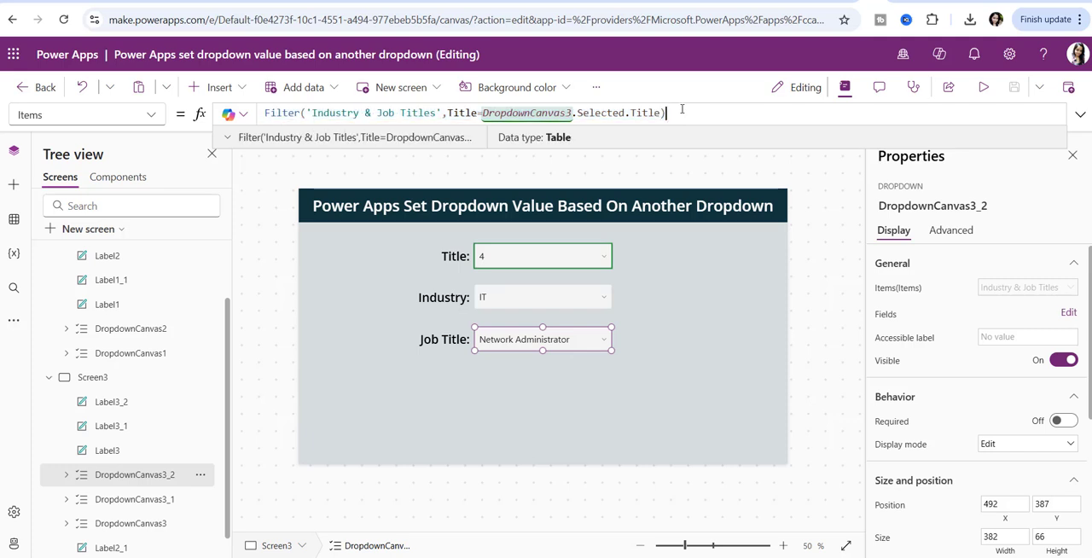
- View the Job Title dropdown's field settings and close them
left_click(572, 295)
left_click(581, 346)
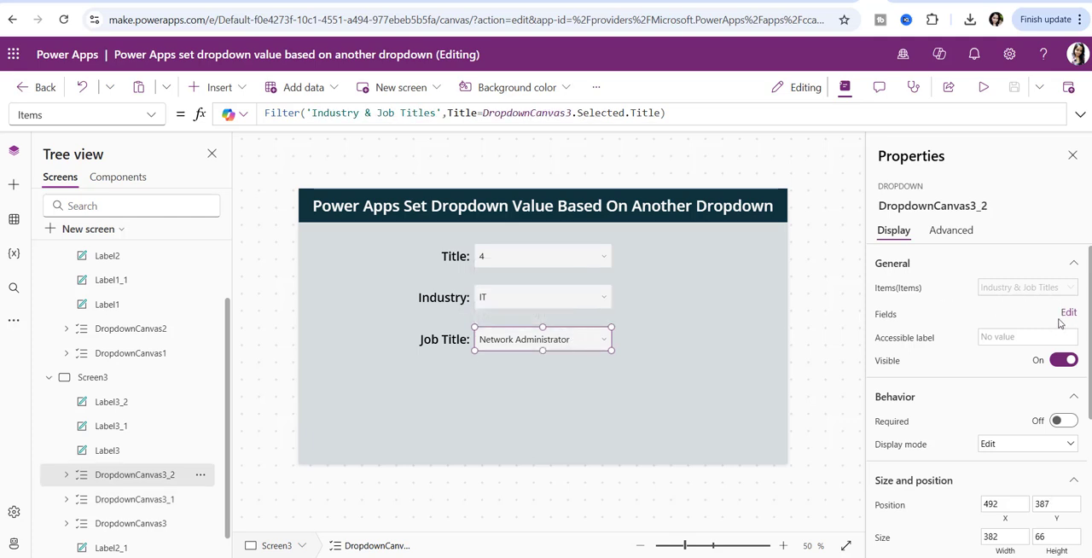
left_click(1067, 313)
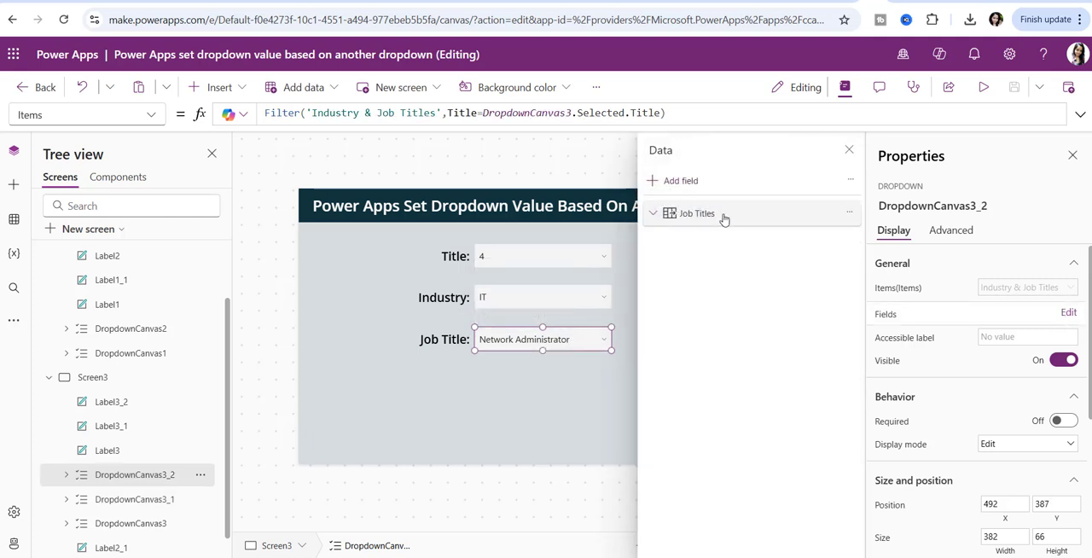
left_click(574, 384)
- Test the dropdowns in preview by choosing Title 3, Industry IT and Job Title Software Developer, and return to editing
left_click(983, 87)
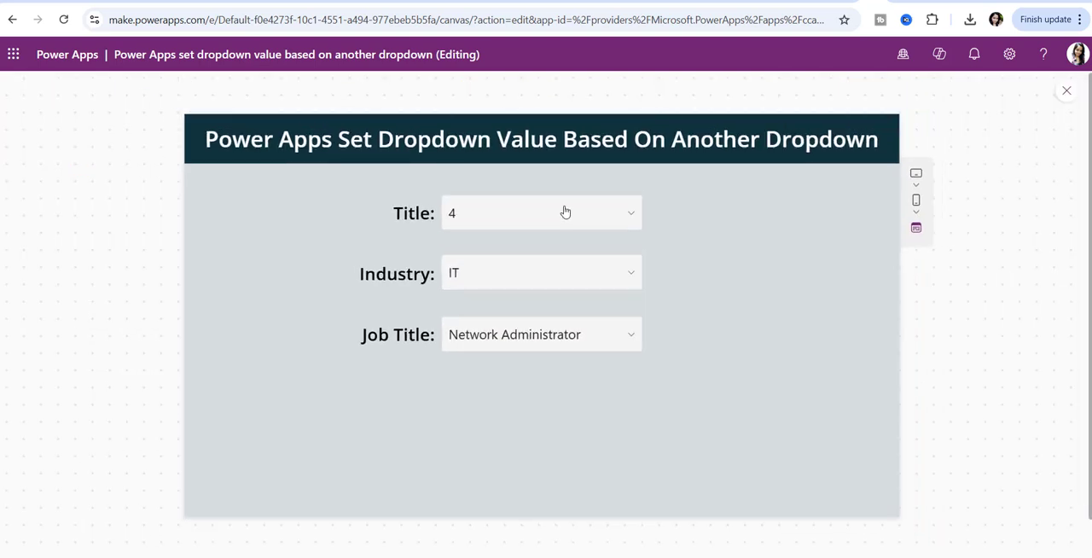
left_click(565, 212)
left_click(521, 304)
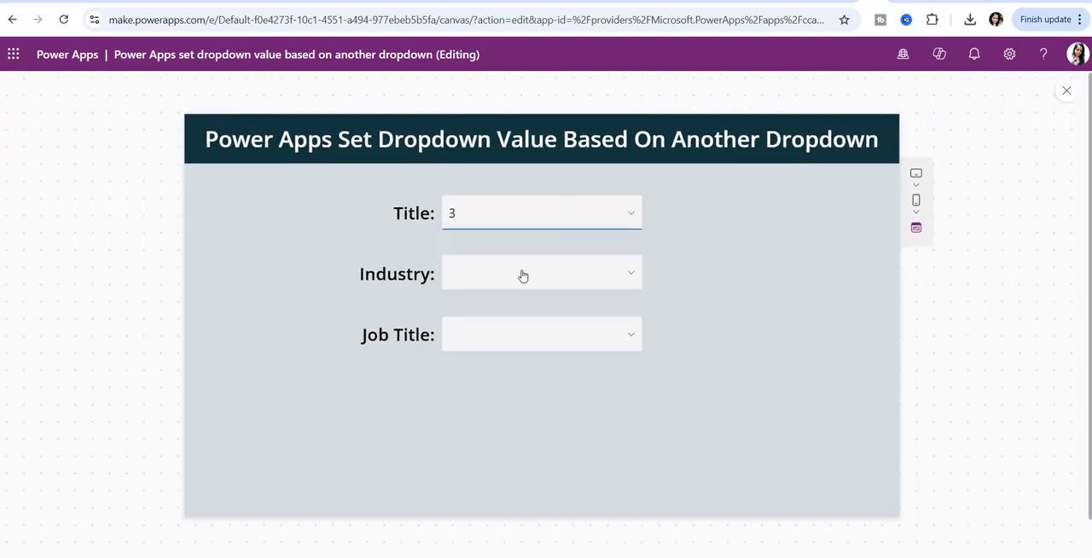
left_click(523, 274)
left_click(523, 307)
left_click(530, 337)
left_click(532, 365)
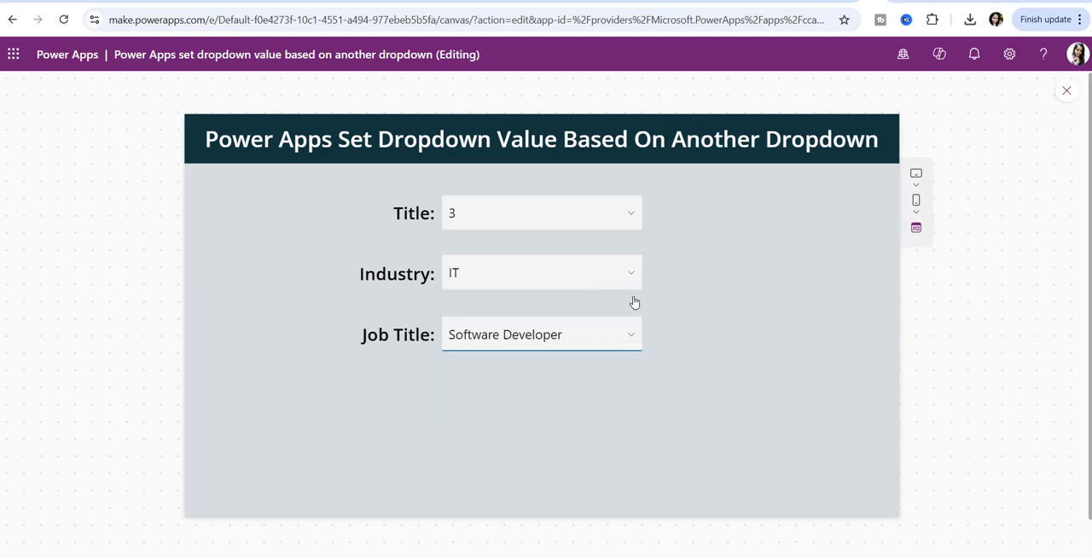
left_click(1068, 92)
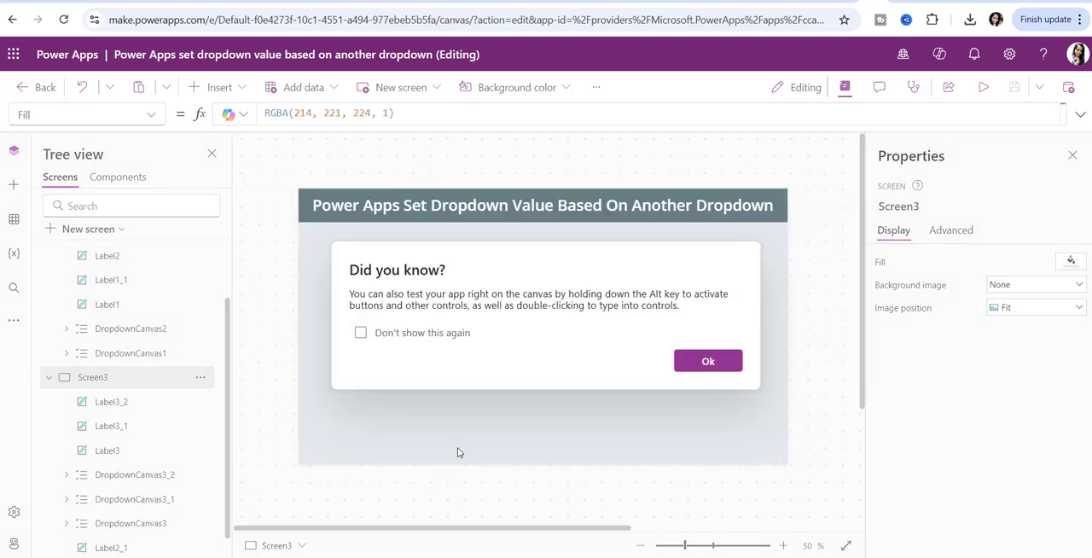
left_click(704, 362)
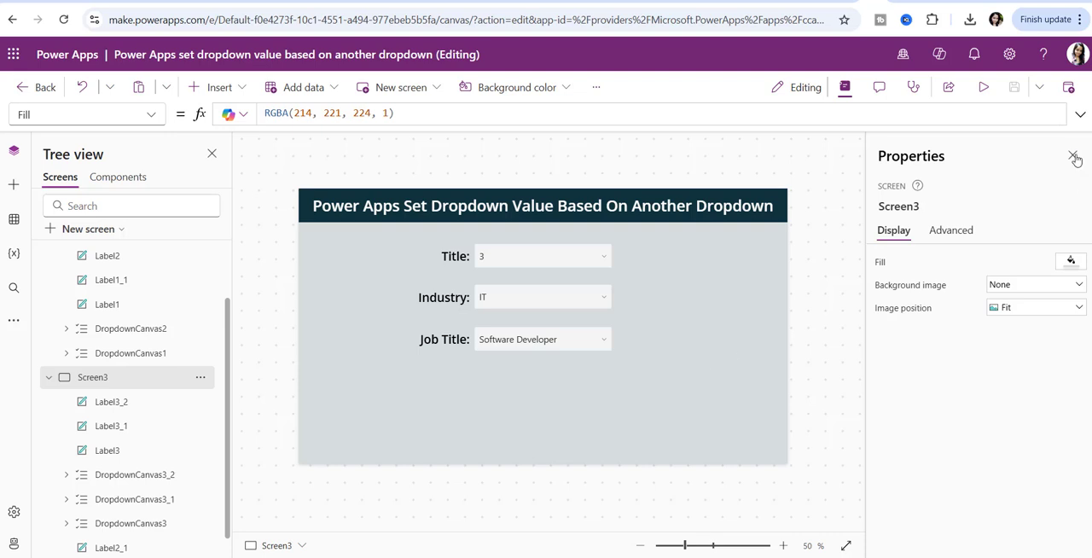
- Publish the current version of the app
left_click(1069, 87)
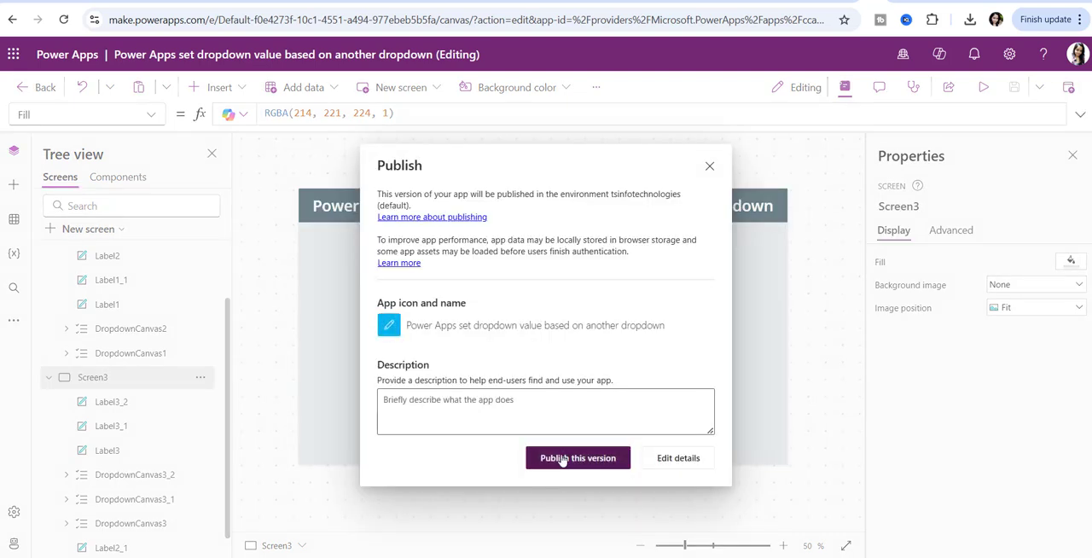
left_click(562, 460)
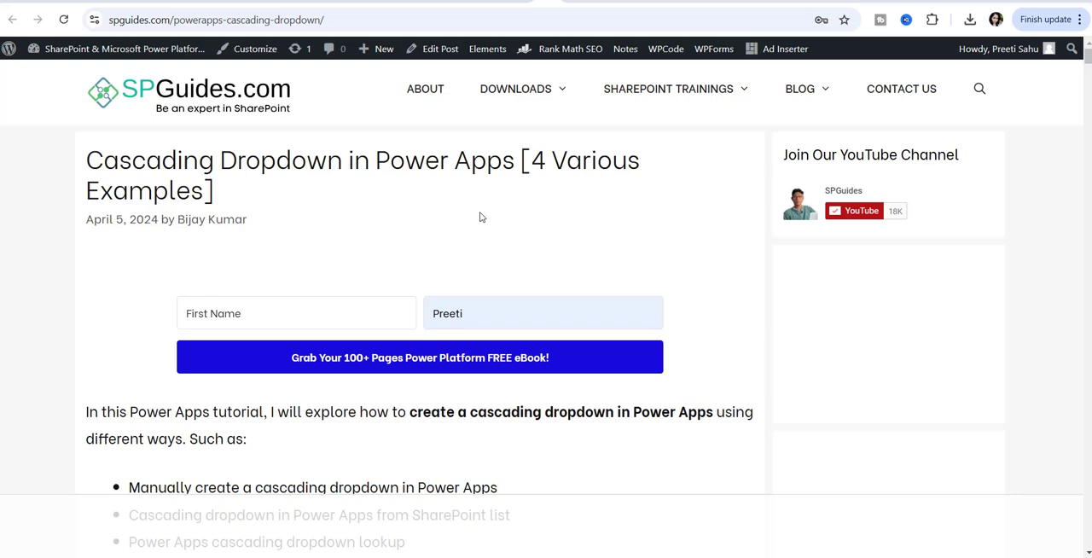
- Switch to the SPGuides article on cascading dropdowns in Power Apps and examine its title, web address and manual collection-based example
scroll(481, 218, "down", 2)
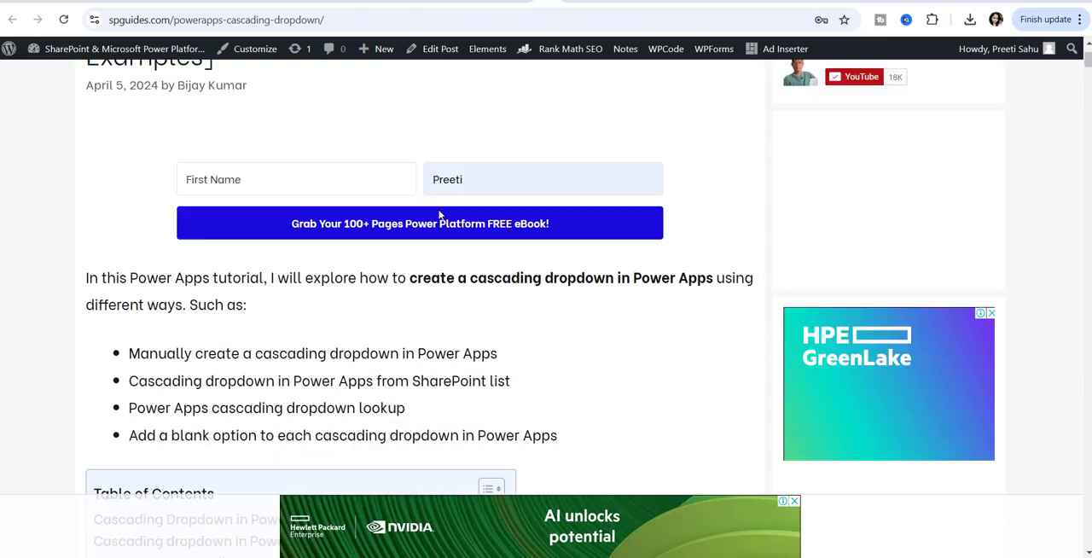
scroll(439, 212, "up", 2)
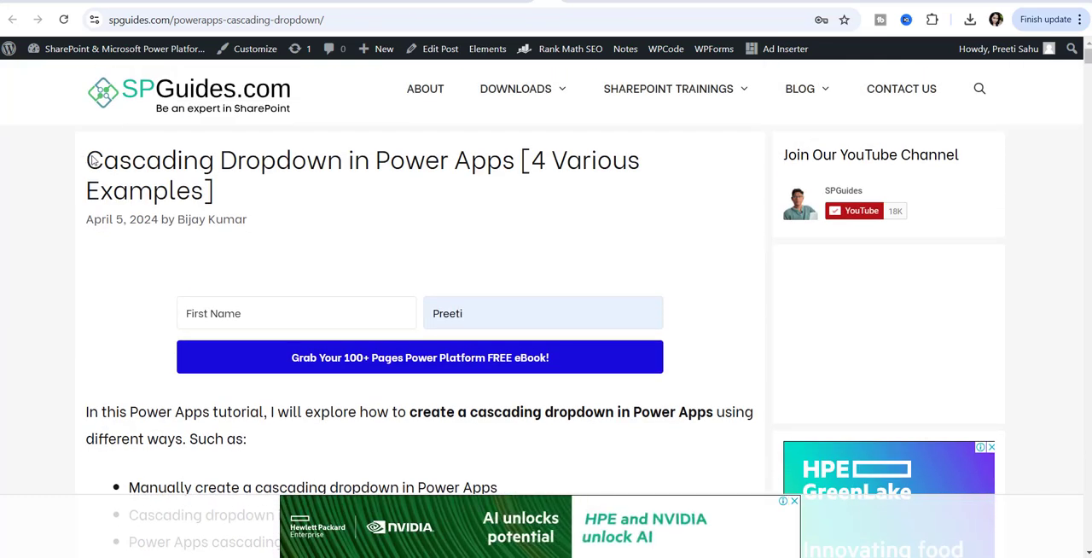
double_click(126, 20)
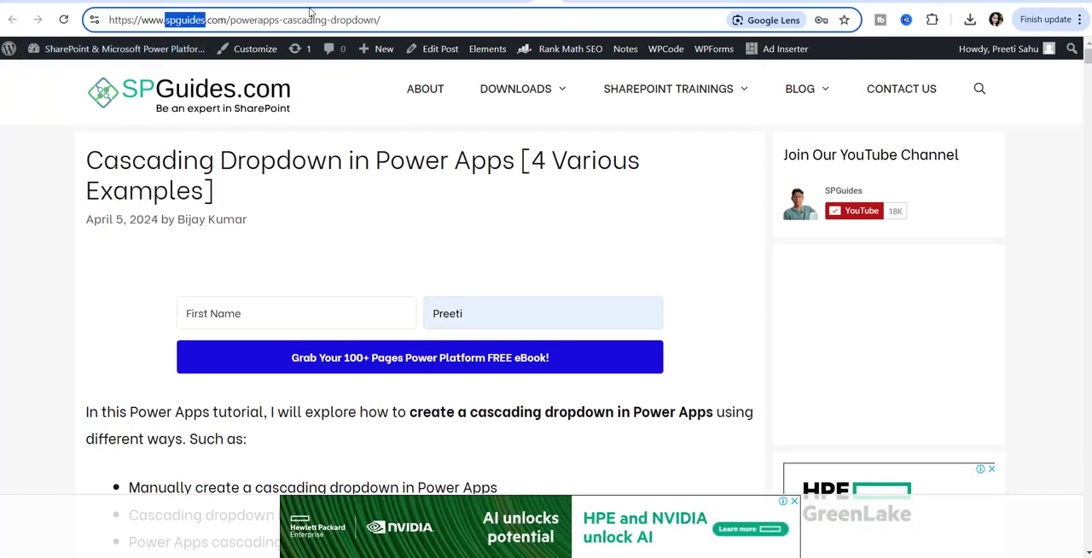
left_click(409, 15)
scroll(435, 190, "down", 8)
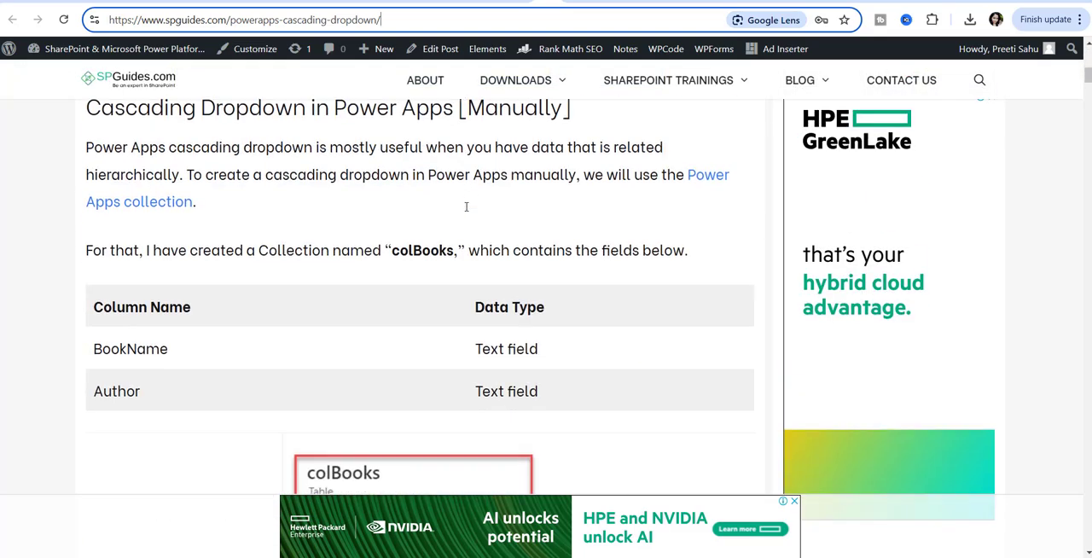
scroll(460, 203, "up", 3)
scroll(466, 207, "down", 15)
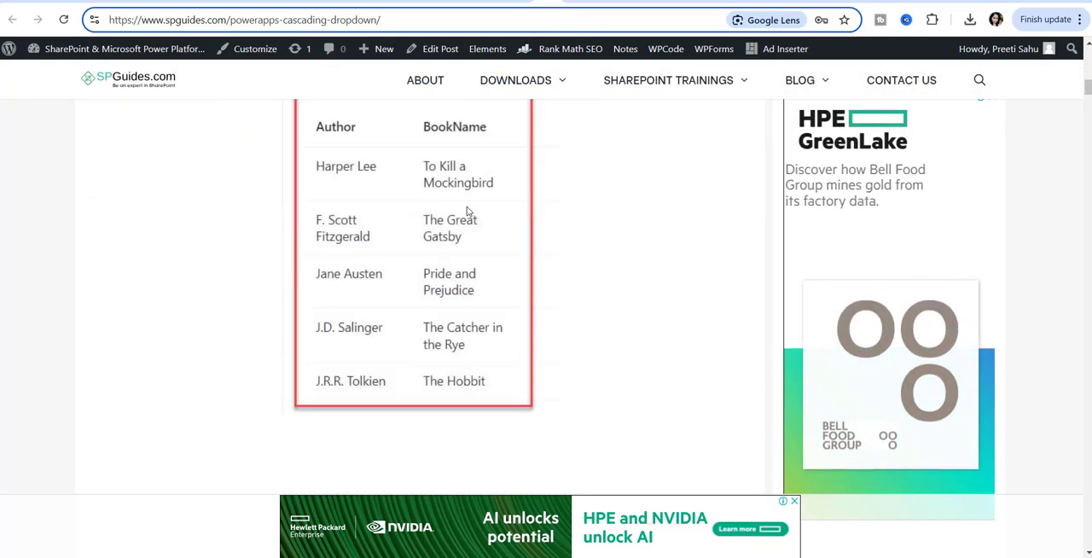
scroll(469, 213, "down", 15)
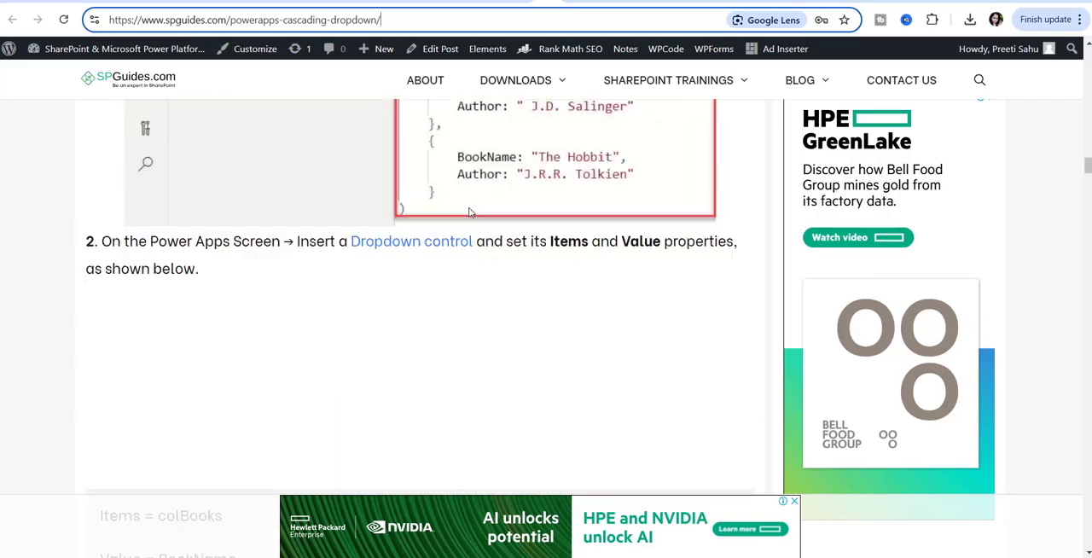